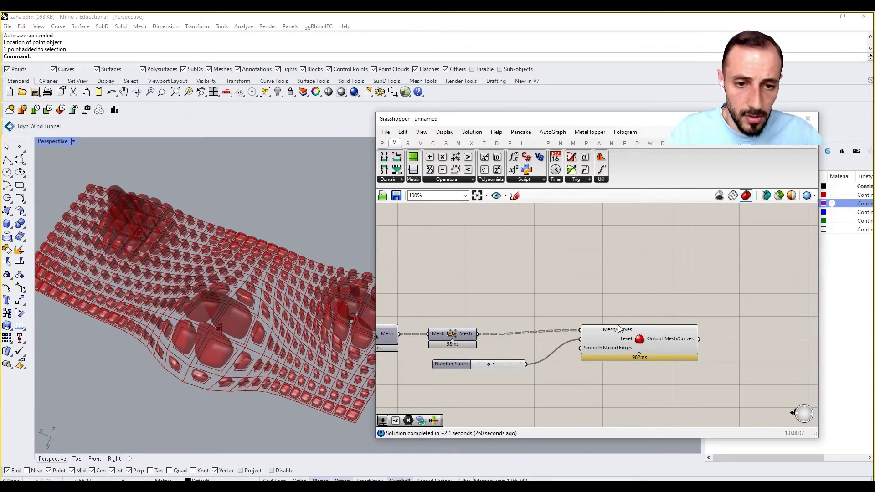
left_click_drag(520, 365, 513, 367)
left_click_drag(626, 344, 616, 353)
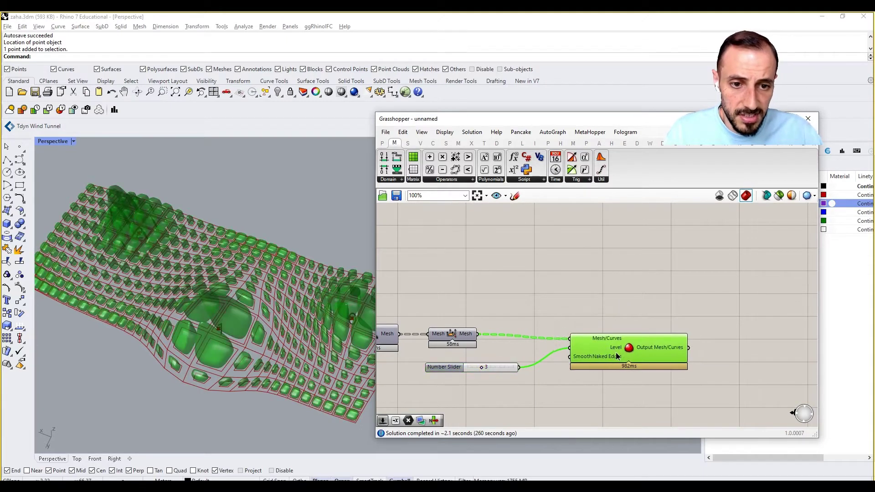
left_click(620, 303)
double_click(620, 299)
type("volume")
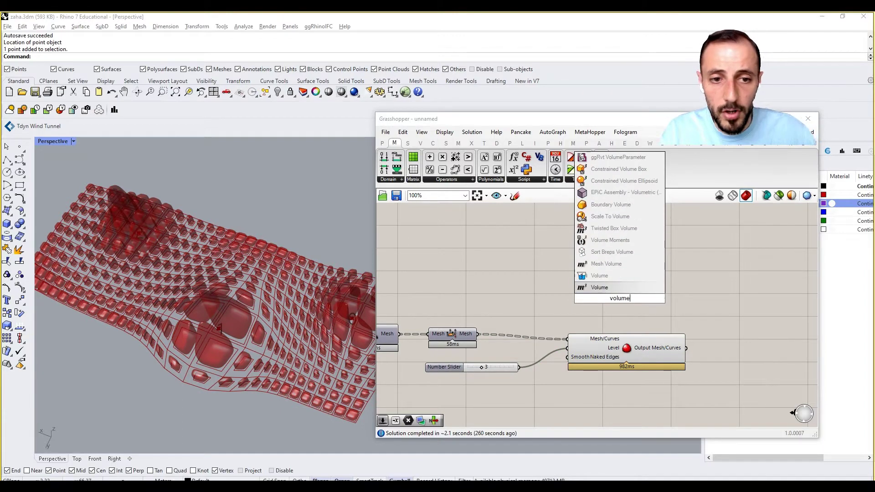
key("Return")
Step: Delete the mesh subdivision component with its level slider and the unconnected Volume component
left_click_drag(647, 319, 517, 381)
key("Delete")
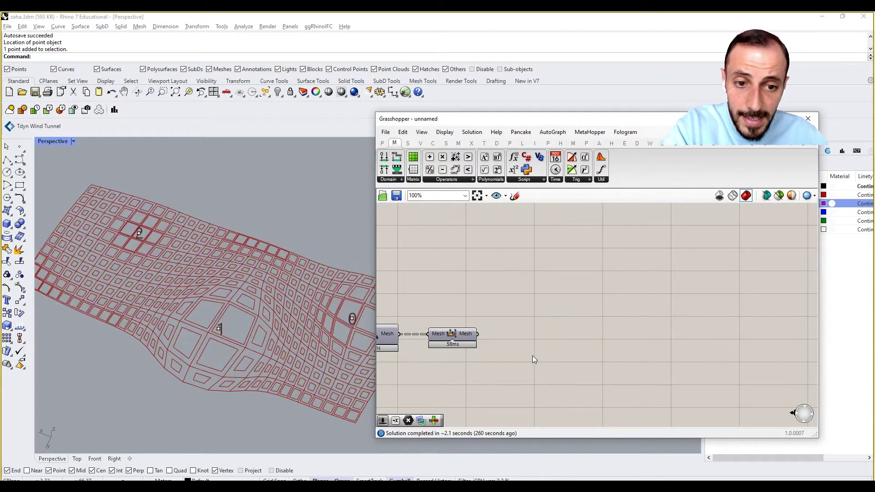
Step: Add a Volume component and feed its Geometry input from the last mesh component's output
double_click(546, 317)
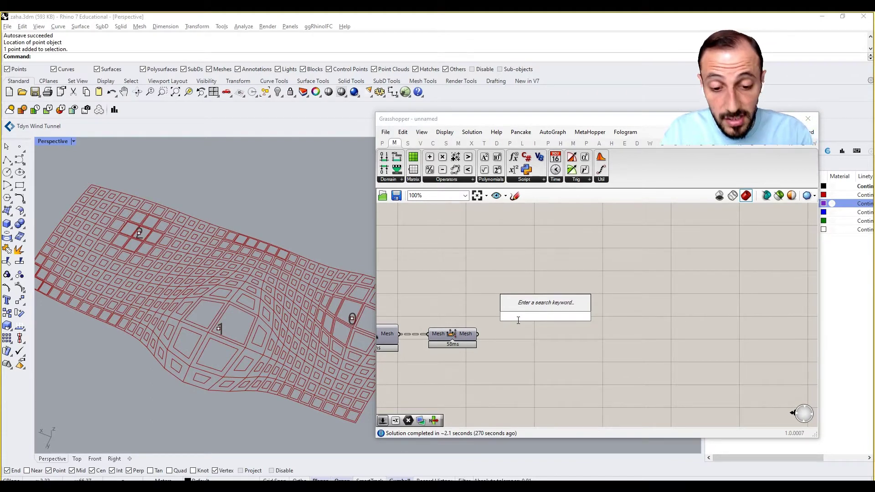
type("volume")
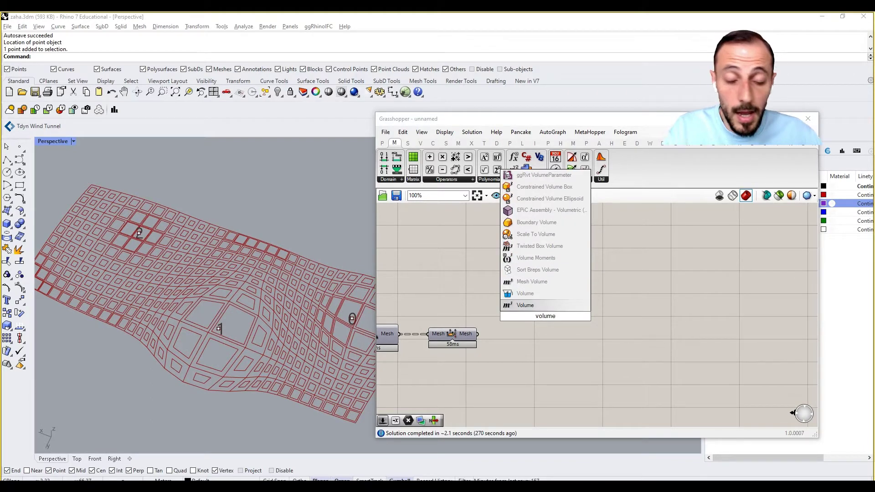
left_click(515, 306)
left_click_drag(477, 334, 545, 289)
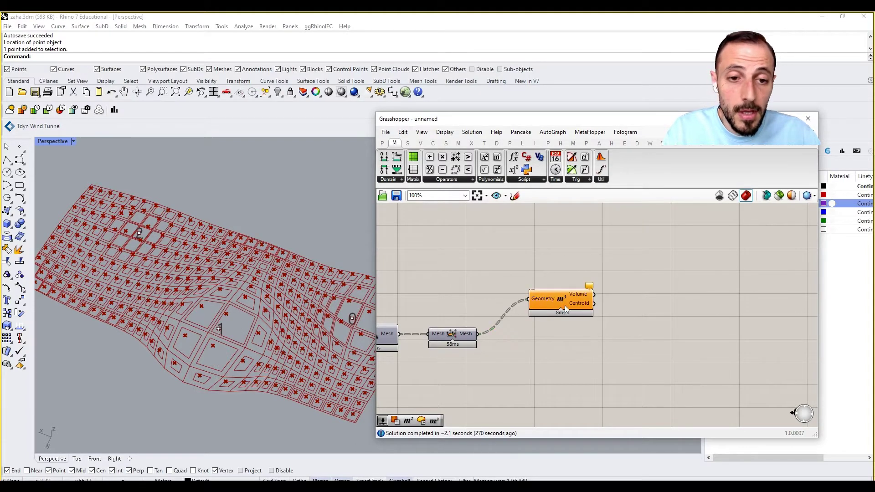
left_click(550, 299)
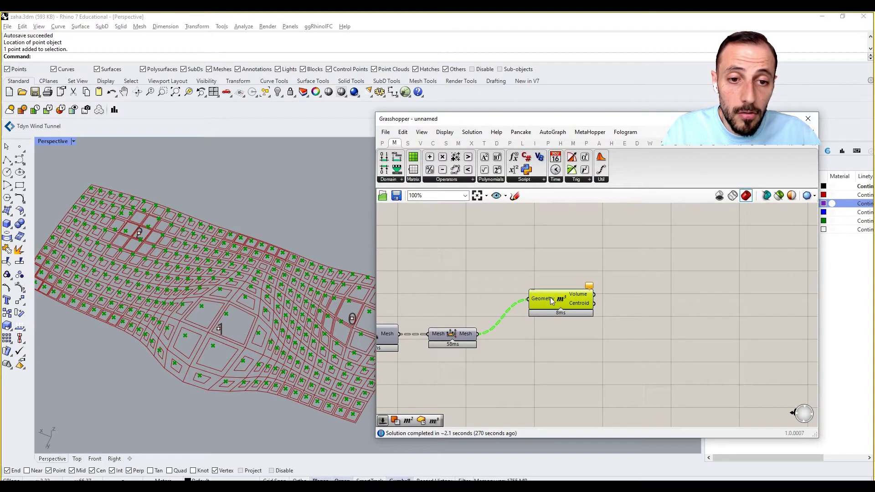
Step: Turn on the preview of the mesh component that feeds Volume
double_click(644, 297)
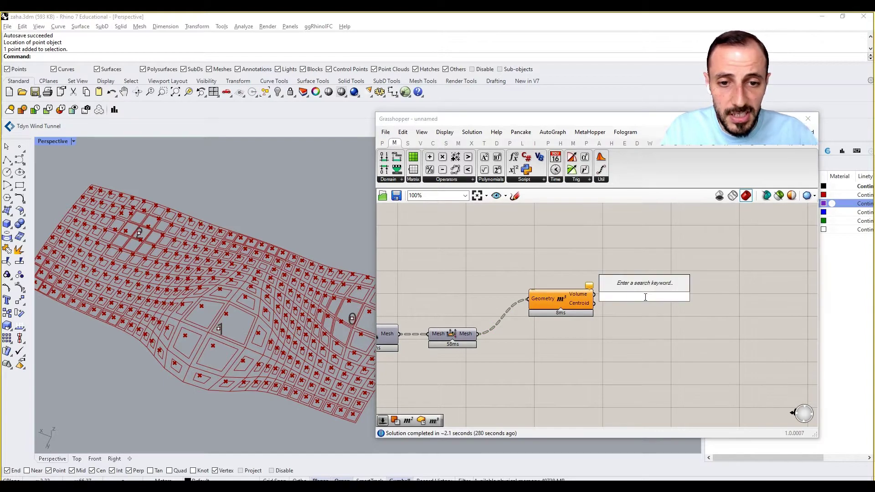
right_click_drag(461, 333, 461, 334)
right_click(459, 339)
left_click(451, 341)
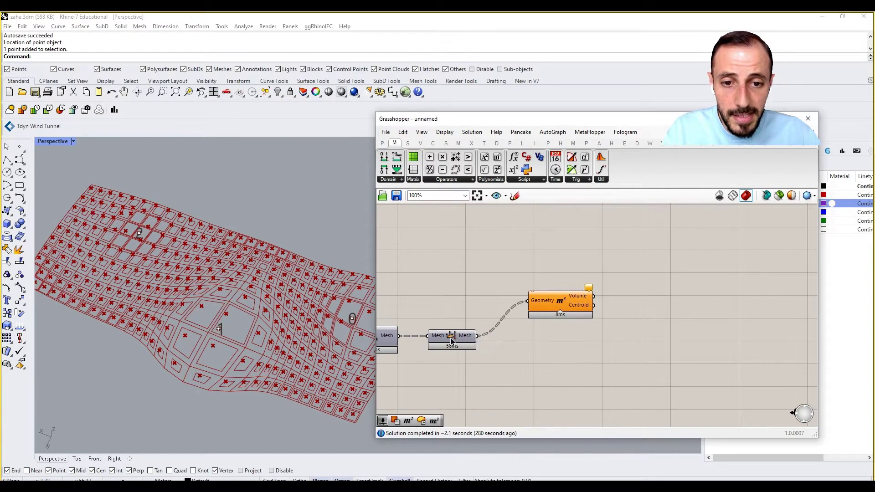
right_click(450, 340)
left_click(469, 355)
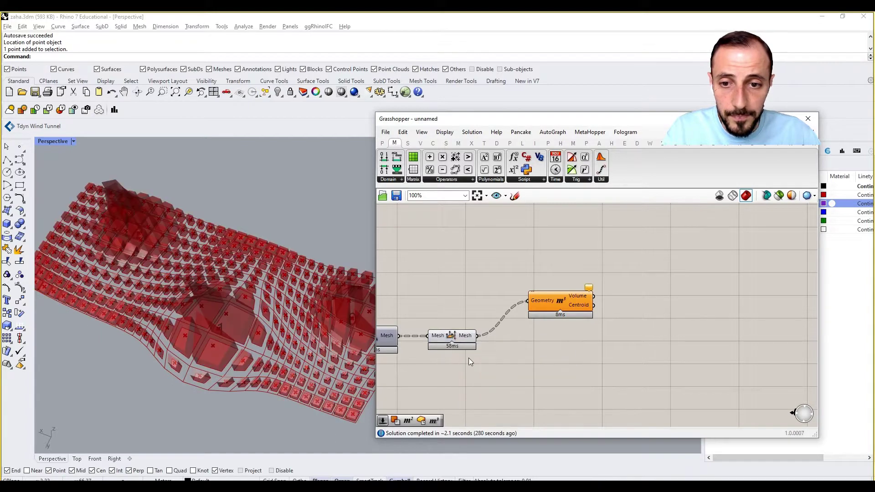
Step: Add a Smaller Than component and connect the Volume output to its First Number input
double_click(691, 291)
type("smal")
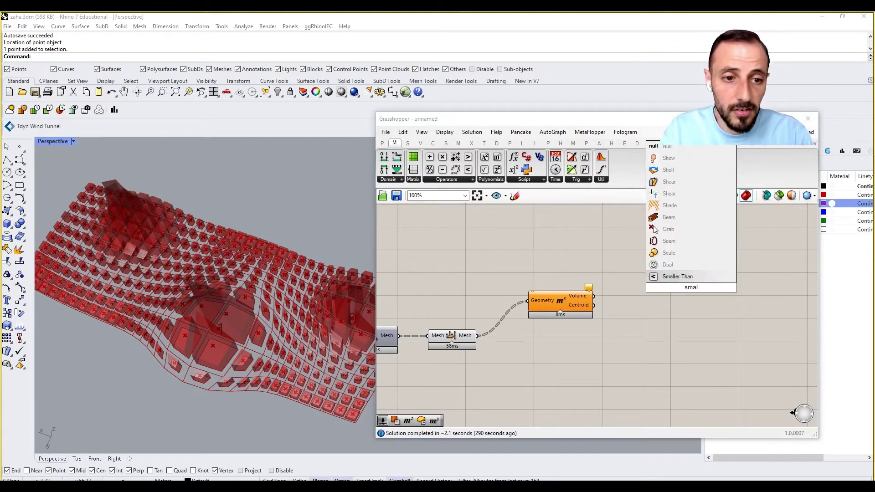
left_click(668, 277)
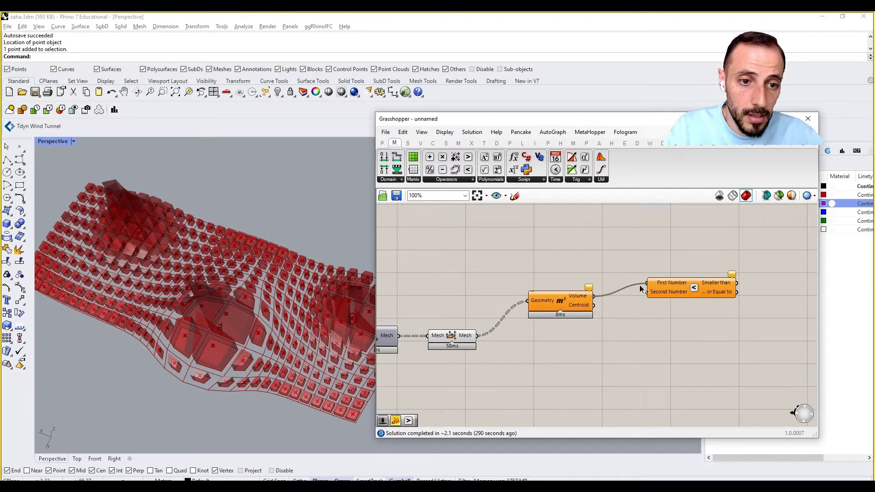
left_click_drag(638, 285, 645, 283)
Step: Create a number slider set to 250 and connect it to the Second Number input of Smaller Than
double_click(632, 327)
type("250")
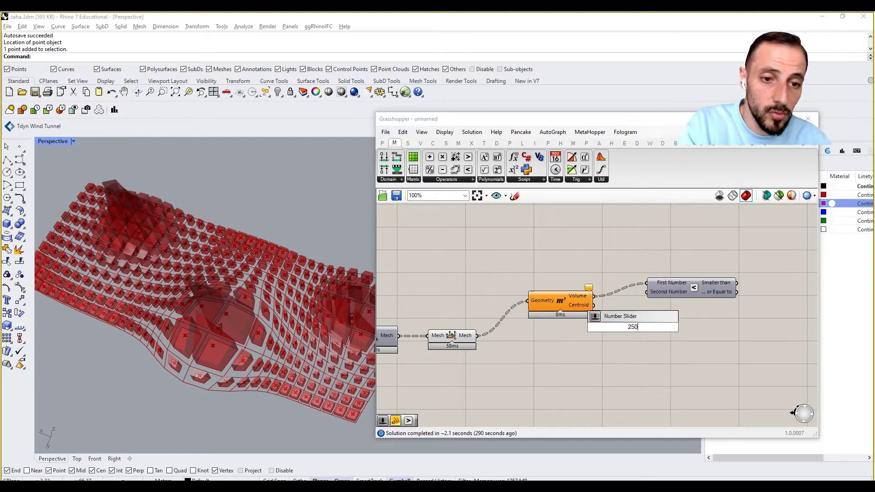
key("Return")
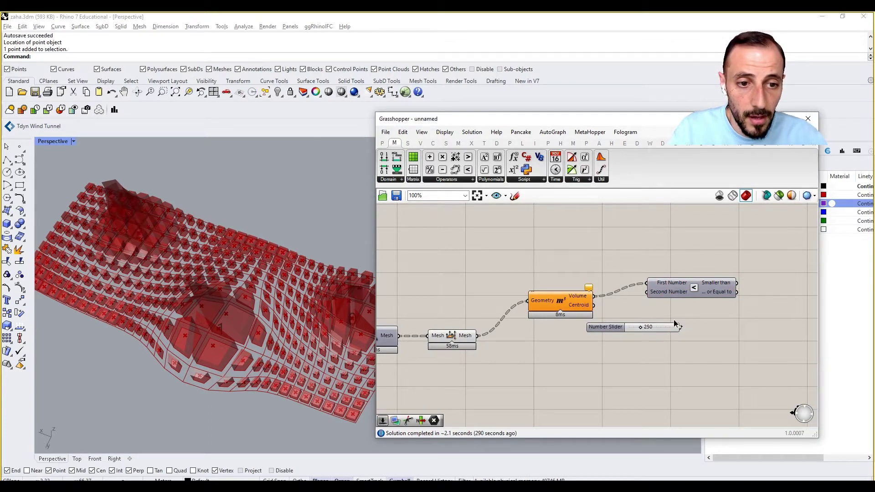
left_click_drag(680, 327, 646, 291)
Step: Read the computed volumes in a temporary Panel wired to the Volume output and delete that Panel
double_click(599, 252)
type("//")
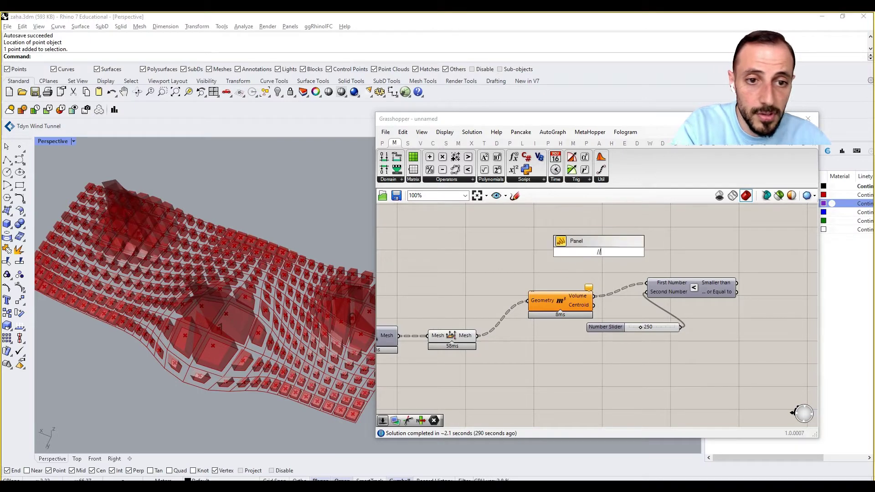
key("Return")
left_click_drag(560, 248, 561, 251)
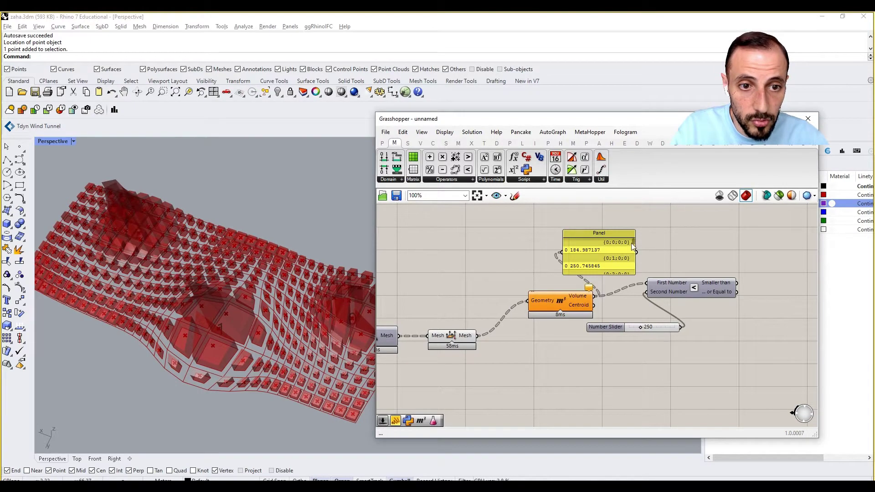
left_click(614, 254)
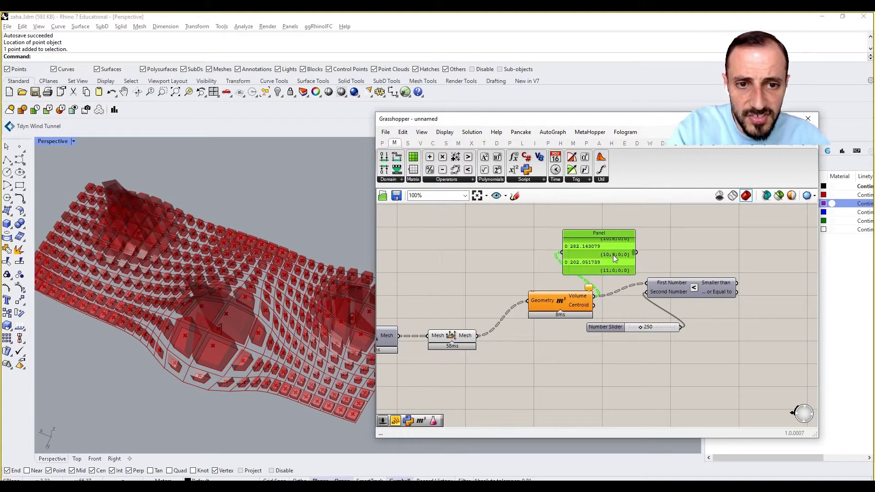
key("Delete")
Step: Add a Dispatch component after the comparison and drive its Dispatch pattern from the Smaller than output
left_click_drag(690, 291, 708, 303)
left_click_drag(605, 327, 601, 331)
double_click(640, 257)
type("dispa")
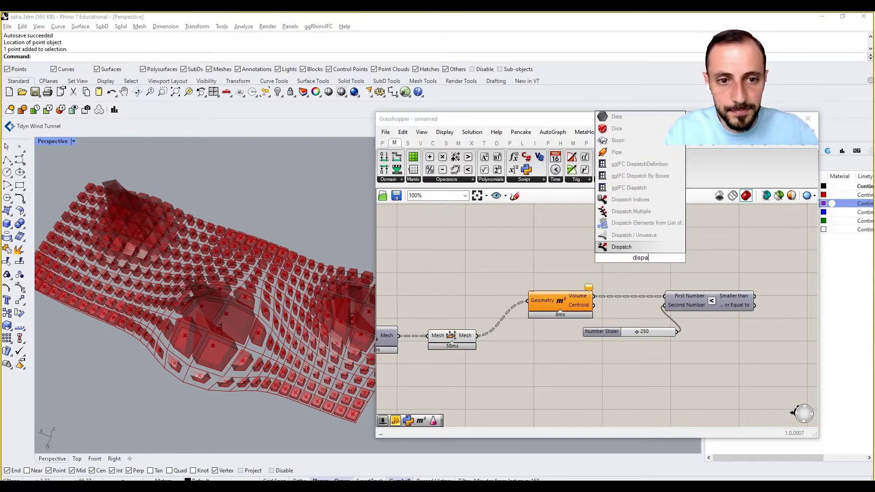
left_click(636, 250)
left_click_drag(693, 263, 752, 273)
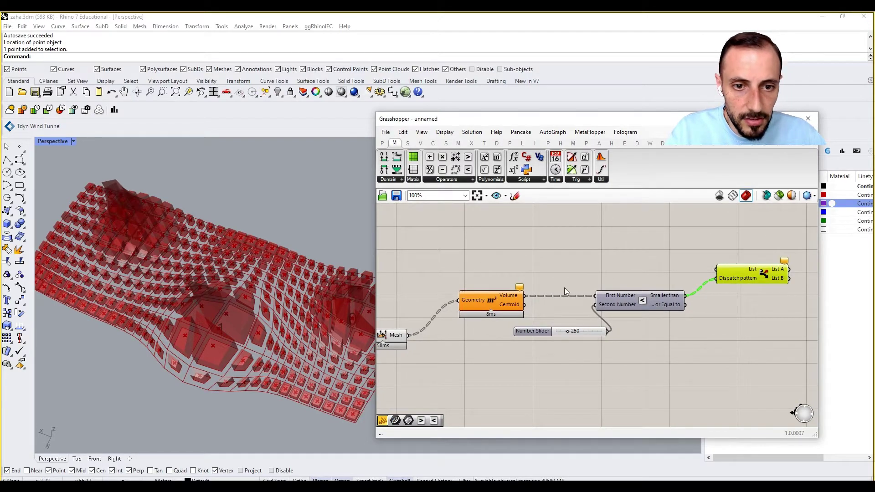
Step: Add a Mesh parameter fed by the last mesh component and connect it to Dispatch's List input
right_click_drag(418, 319, 463, 319)
left_click_drag(449, 334, 504, 264)
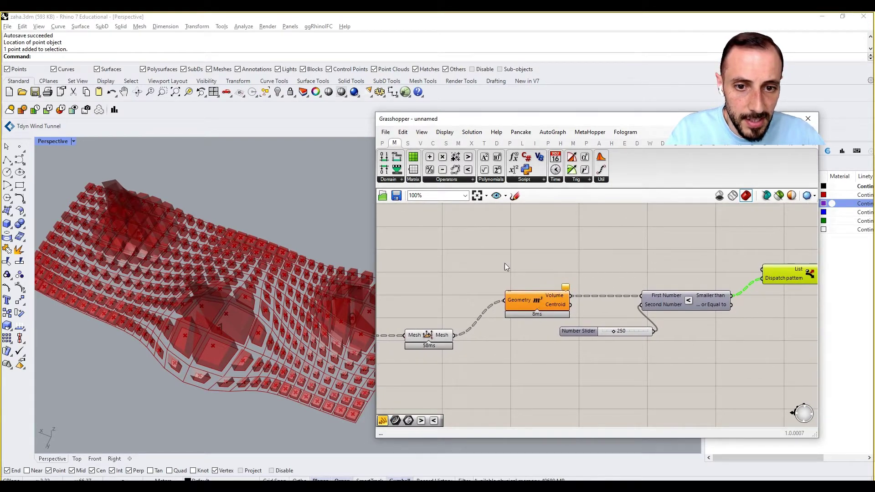
double_click(502, 263)
type("mesh")
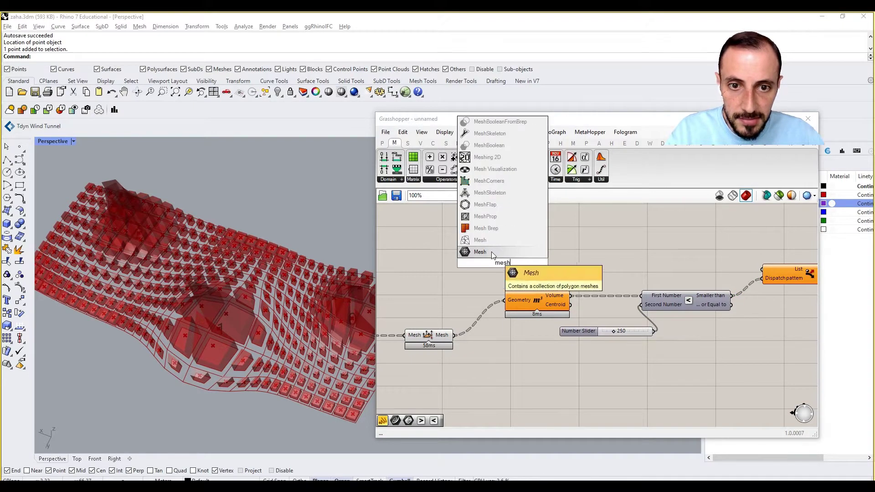
left_click(483, 252)
left_click_drag(453, 335, 760, 270)
right_click_drag(799, 279, 728, 277)
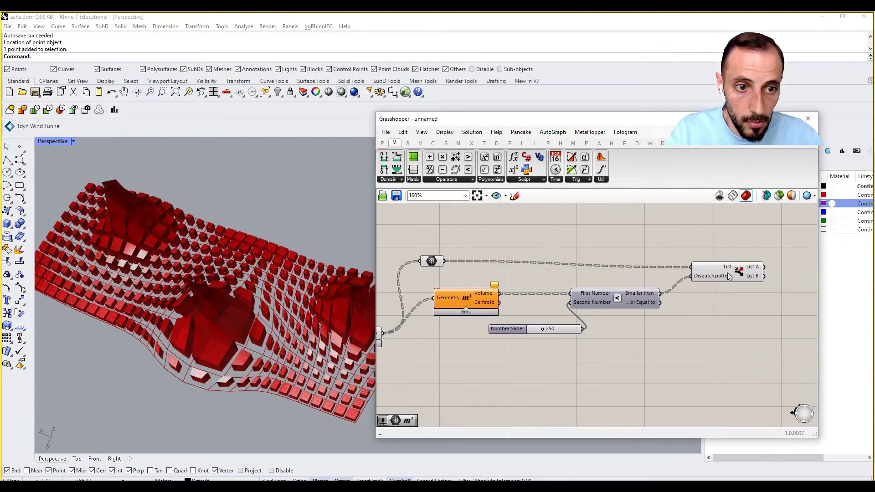
Step: Add a Mesh parameter for Dispatch's List B and a copy of it connected to List A
right_click(730, 317)
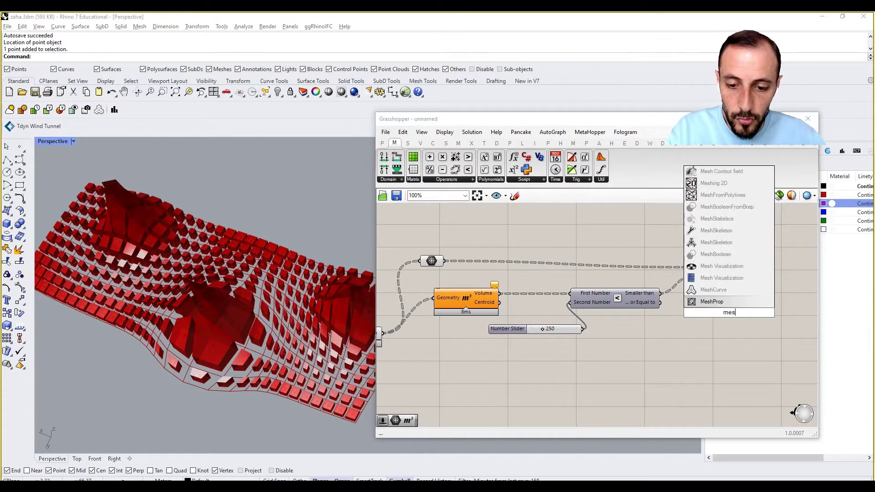
left_click(720, 301)
left_click_drag(729, 312, 815, 294)
left_click_drag(764, 276, 813, 292)
right_click_drag(784, 293, 711, 301)
key("ctrl+c")
key("ctrl+v")
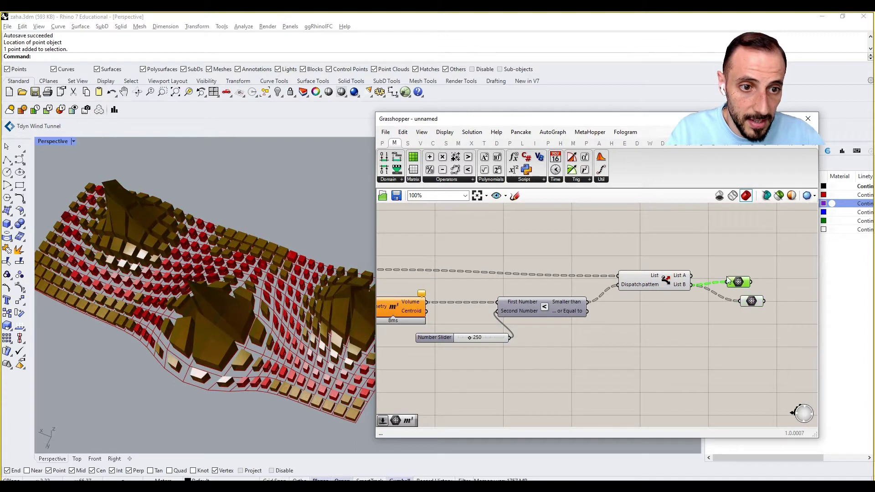
left_click_drag(691, 276, 738, 282)
Step: Turn off the preview of all components between the last mesh component and Dispatch
scroll(738, 280, "down", 3)
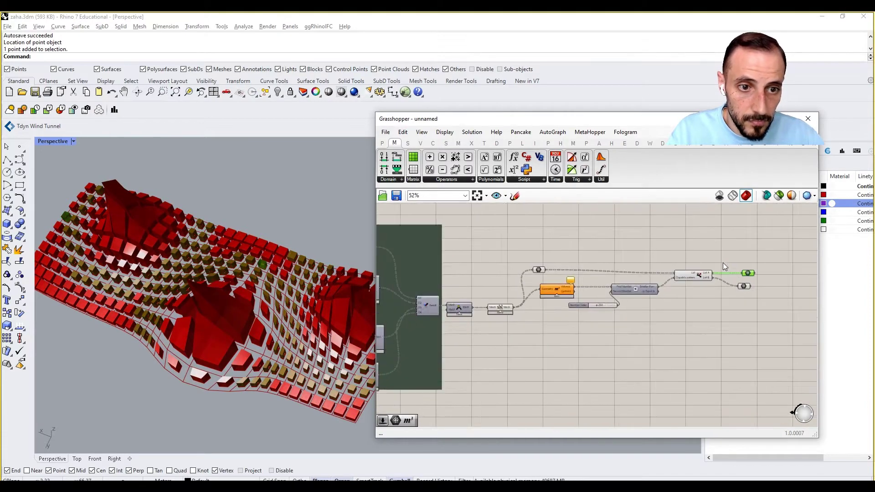
left_click_drag(716, 256, 500, 326)
right_click(496, 249)
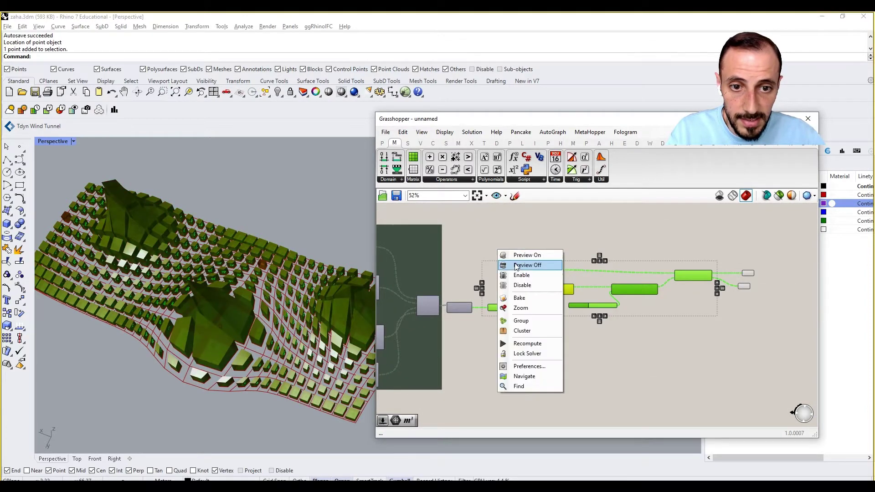
left_click(515, 264)
left_click(615, 240)
Step: Compare the List A and List B panels in the viewport by highlighting each Mesh parameter in turn
right_click_drag(757, 269, 661, 271)
scroll(660, 272, "up", 3)
left_click(634, 272)
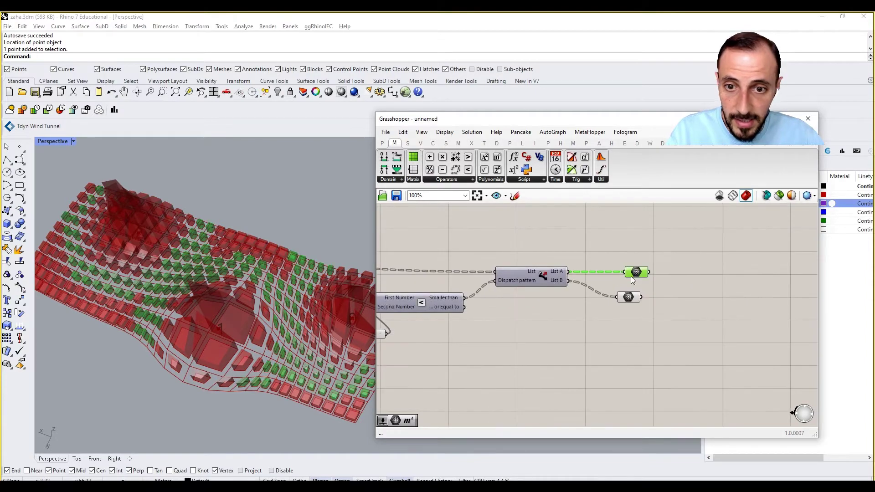
left_click(629, 297)
Step: Set the volume threshold slider to 324 and inspect the panel split from a lower viewing angle
scroll(654, 303, "down", 3)
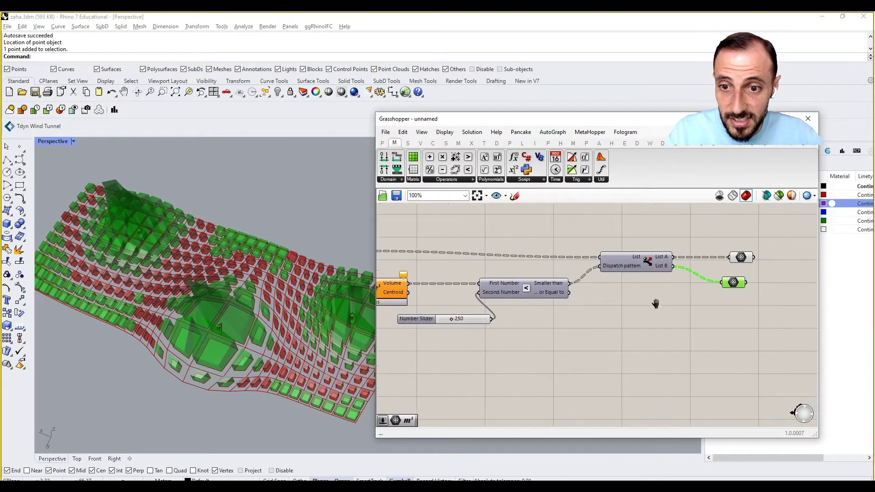
scroll(531, 318, "up", 6)
left_click_drag(529, 319, 534, 319)
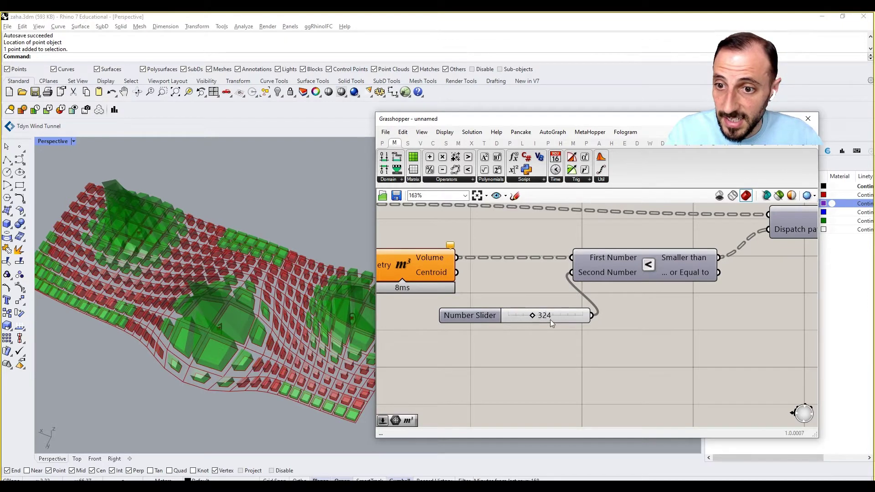
scroll(597, 319, "down", 2)
right_click_drag(149, 282, 194, 271)
scroll(178, 247, "down", 3)
Step: Space the two Mesh parameters after Dispatch farther apart, with List A's above and List B's below
right_click_drag(647, 302, 528, 309)
scroll(528, 308, "down", 3)
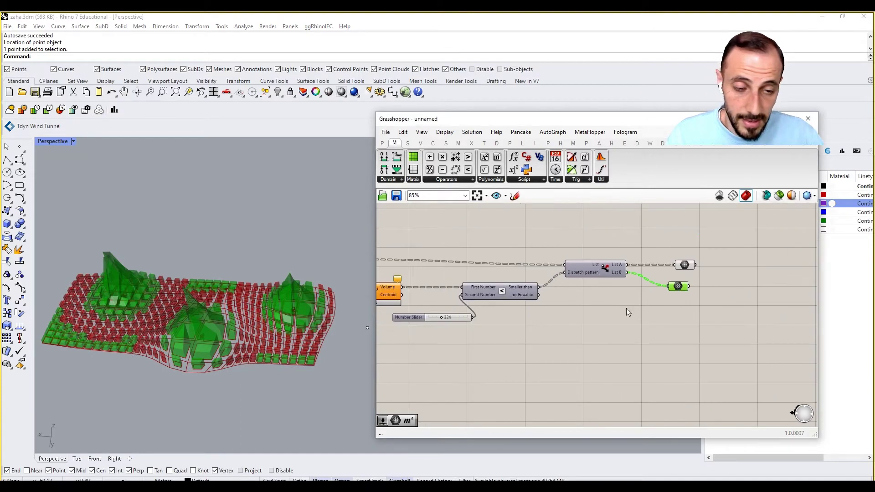
left_click(641, 300)
left_click_drag(685, 266, 685, 245)
left_click(684, 271)
left_click(678, 285)
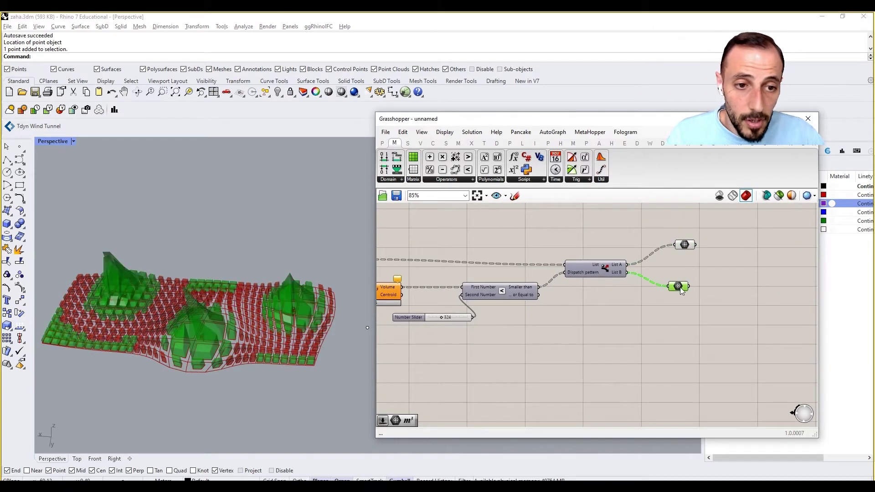
left_click(697, 324)
right_click_drag(697, 324, 668, 316)
left_click_drag(651, 290, 655, 292)
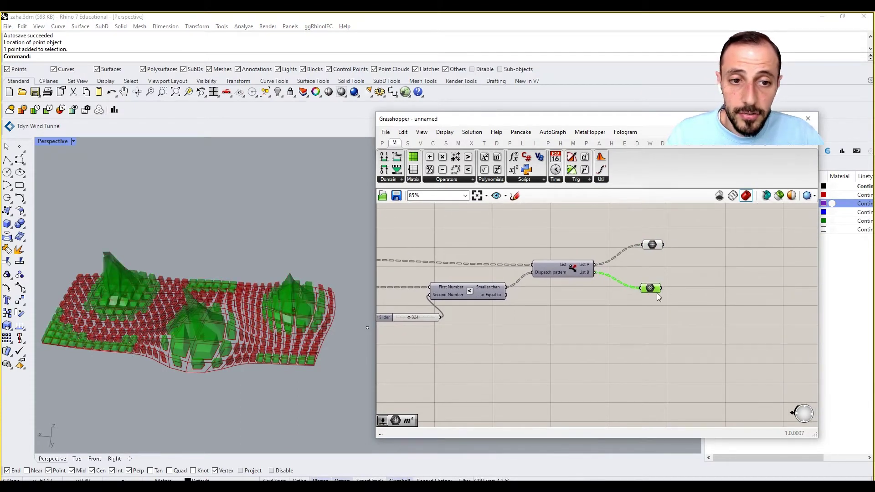
Step: Add a Scale NU component and place it beside the List B Mesh parameter
double_click(685, 312)
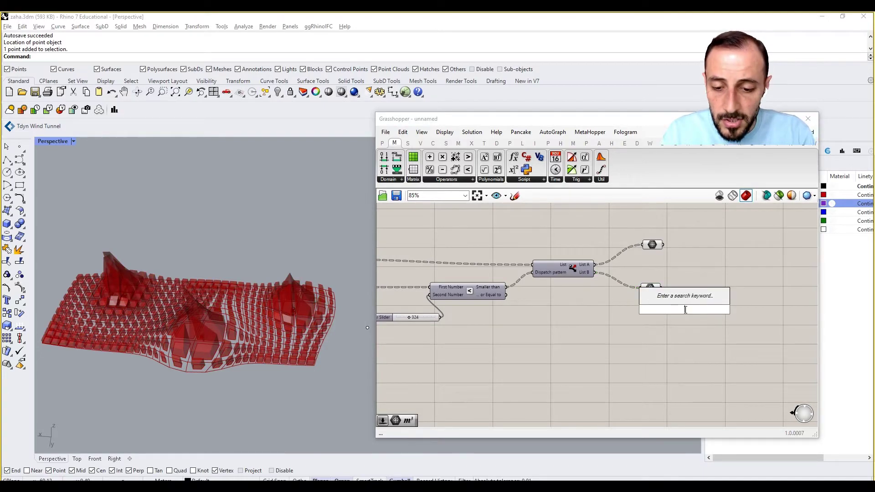
type("sca")
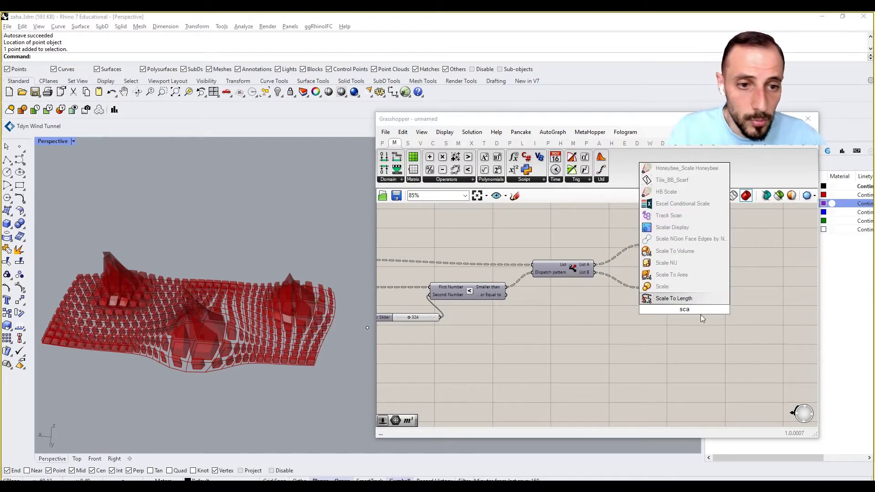
left_click(666, 262)
left_click_drag(668, 321, 725, 305)
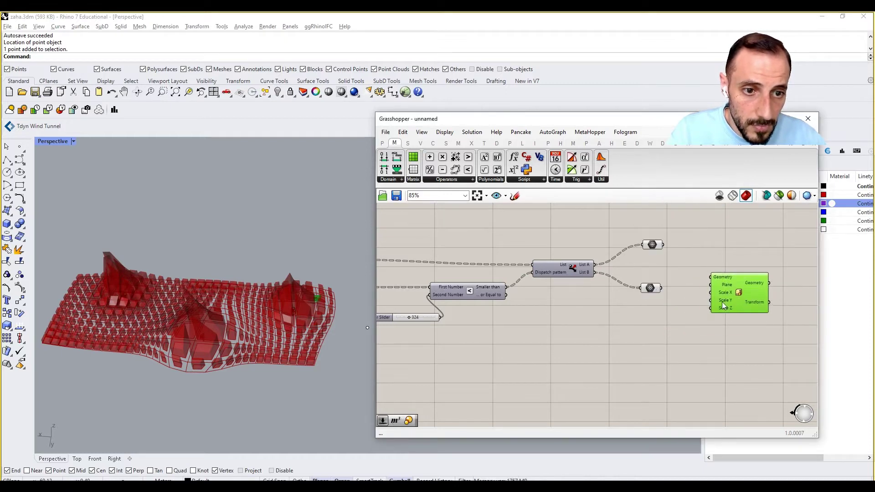
Step: Connect the List B Mesh parameter to Scale NU's Geometry input and to a newly added Volume component
left_click(689, 310)
left_click_drag(650, 288, 710, 277)
double_click(680, 313)
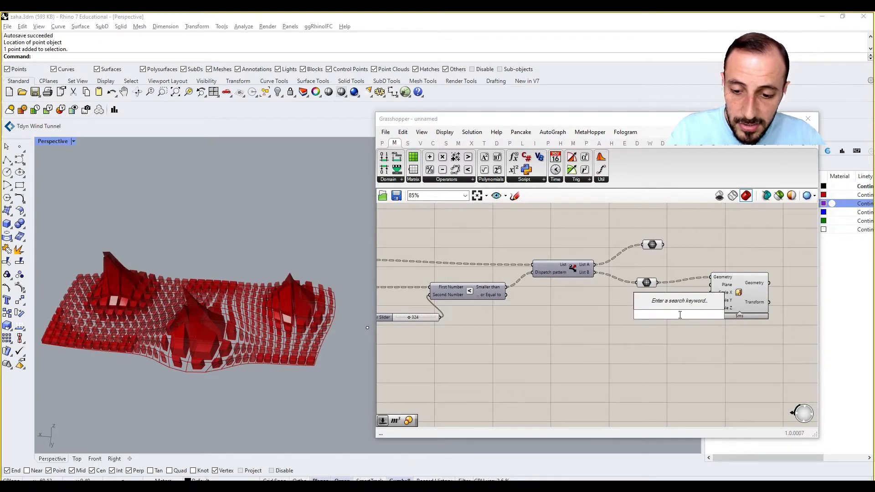
type("volu")
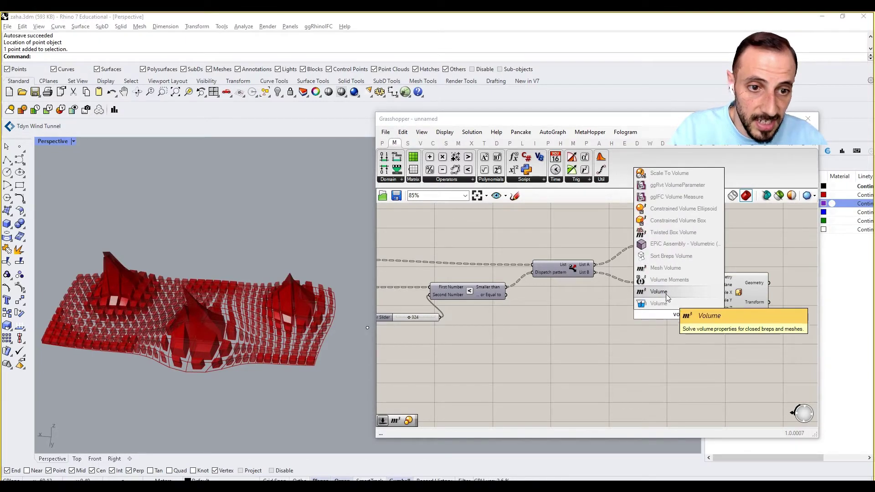
left_click(665, 294)
left_click_drag(656, 282, 652, 313)
Step: Feed the Volume component's Centroid output into Scale NU's Plane input and space the two components apart
left_click_drag(737, 300, 795, 298)
left_click_drag(681, 315, 719, 312)
right_click_drag(719, 312, 664, 313)
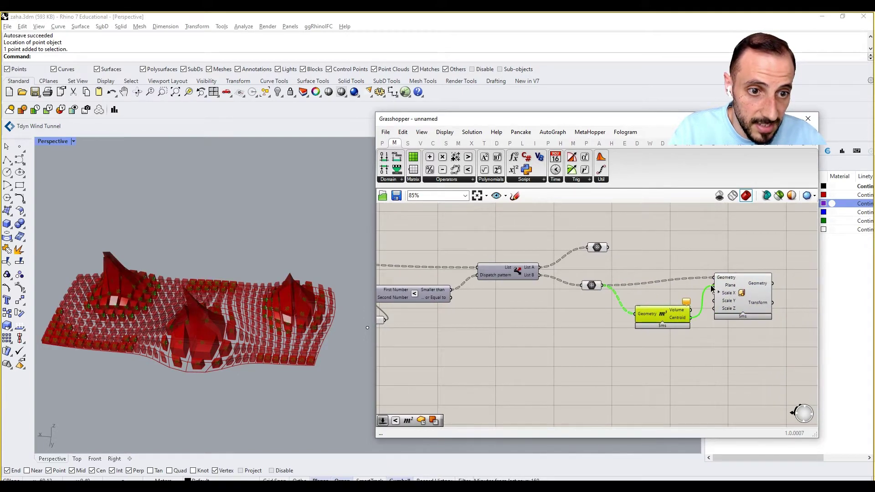
left_click_drag(711, 288, 712, 287)
left_click_drag(739, 299, 766, 302)
left_click(679, 336)
left_click_drag(662, 318, 678, 310)
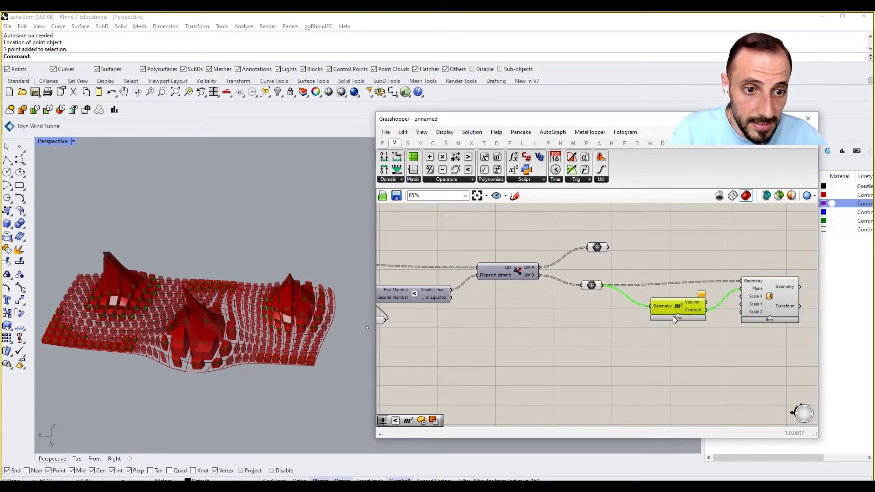
Step: Add a number slider with value 2 and connect it to Scale NU's Scale Z input
double_click(662, 343)
type("2")
key("Return")
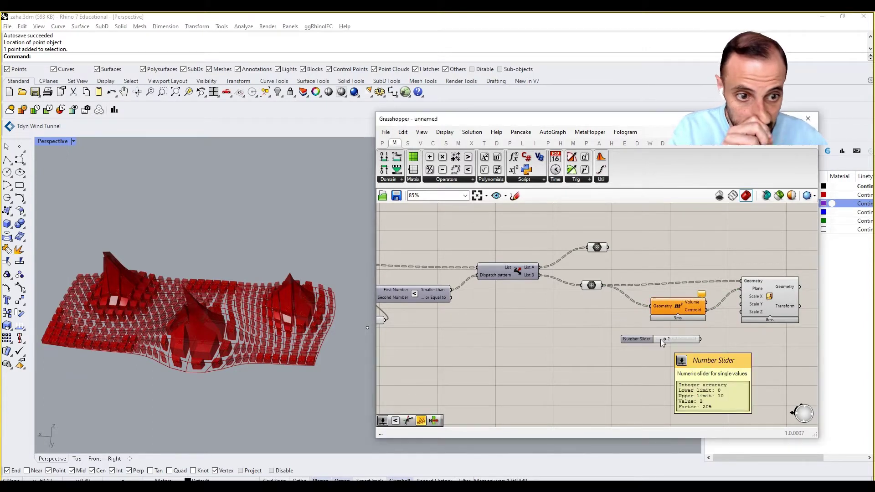
left_click_drag(701, 339, 746, 311)
left_click(746, 307)
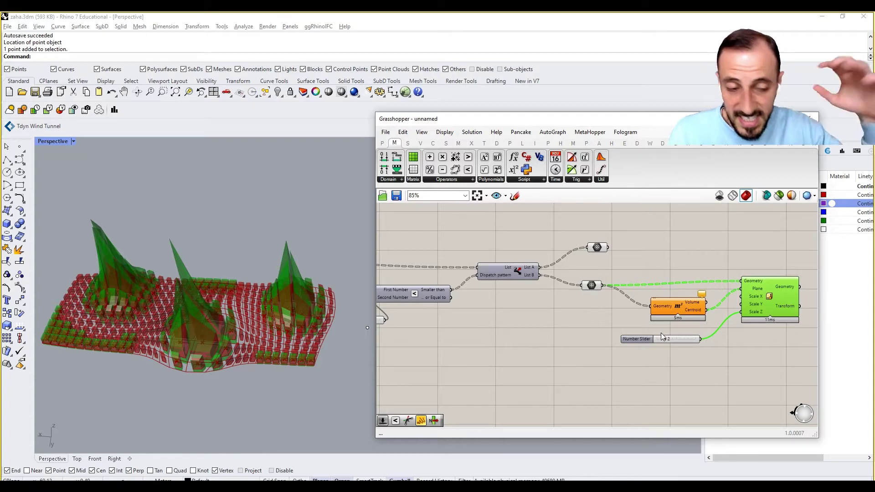
Step: Set the Scale Z slider to 4 and inspect the stretched panels up close in the viewport
left_click_drag(666, 342, 672, 340)
scroll(201, 348, "up", 8)
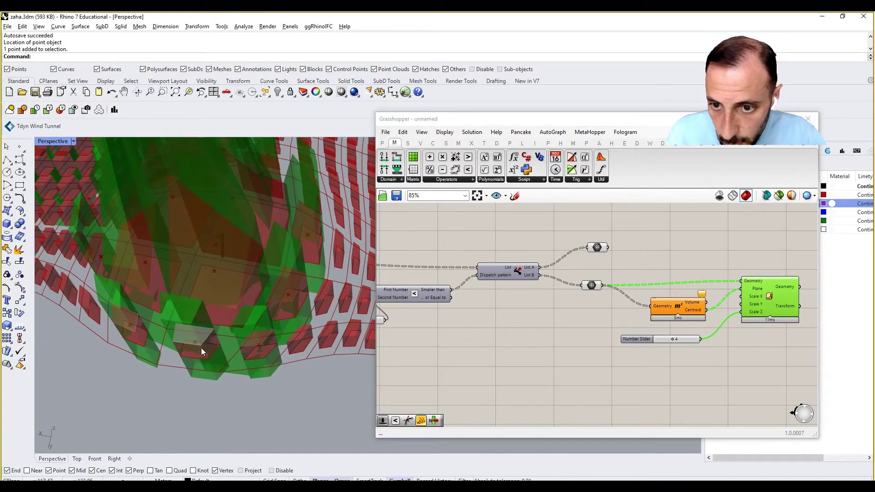
right_click_drag(198, 352, 201, 344)
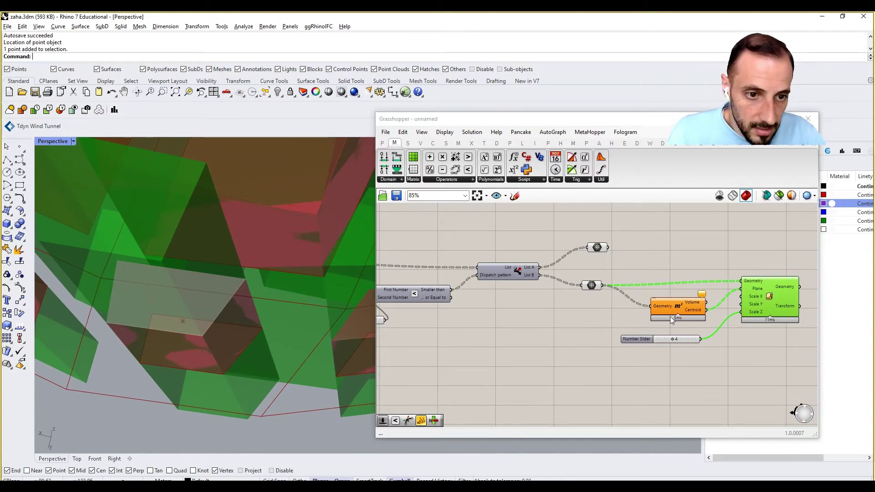
Step: Rearrange the Volume component, Scale Z slider and Scale NU to make free space between them
left_click_drag(678, 303, 668, 301)
left_click_drag(690, 340, 691, 349)
mouse_move(774, 301)
left_mouse_down()
mouse_move(781, 317)
mouse_move(785, 309)
left_mouse_up()
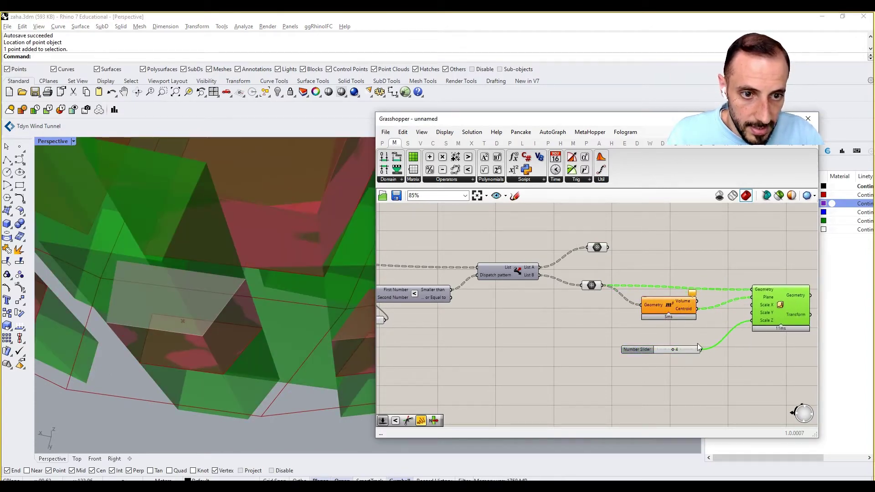
mouse_move(686, 350)
left_mouse_down()
mouse_move(689, 357)
mouse_move(693, 348)
left_mouse_up()
right_click_drag(787, 305, 692, 295)
left_click_drag(694, 299, 732, 297)
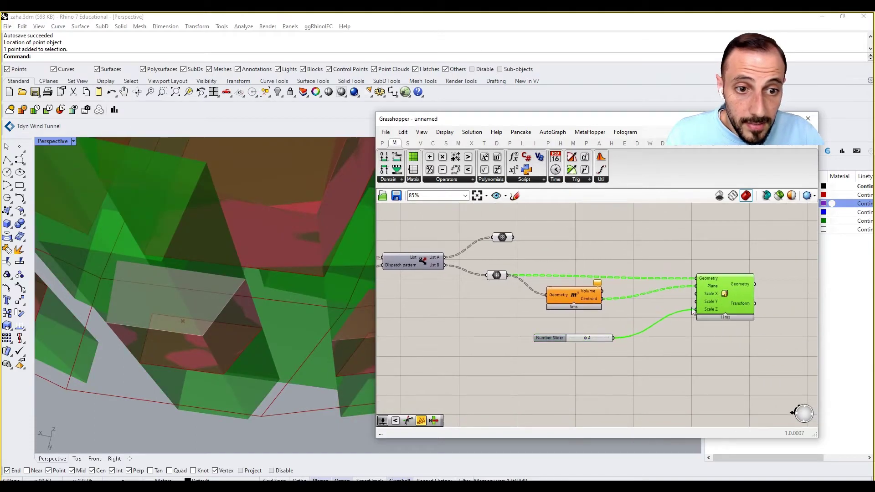
left_click_drag(597, 340, 628, 357)
left_click(645, 309)
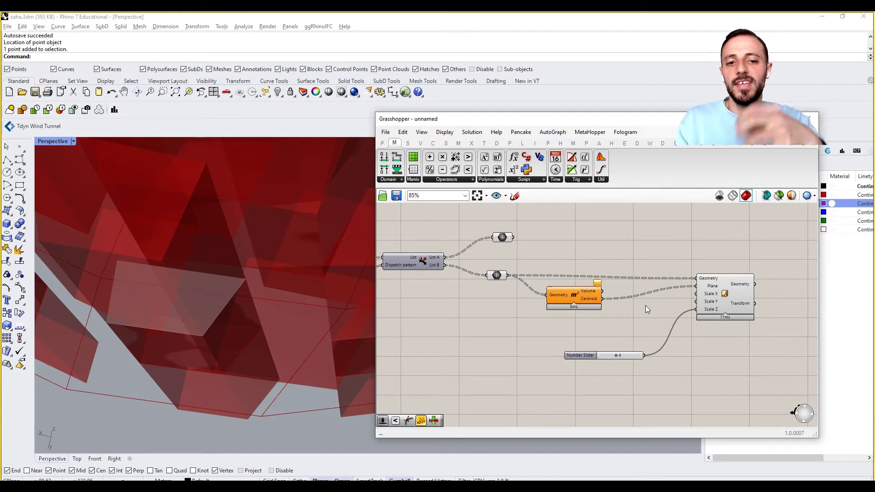
Step: Add a Remap Numbers component between Volume and Scale NU and connect the Volume output to its Value input
double_click(609, 318)
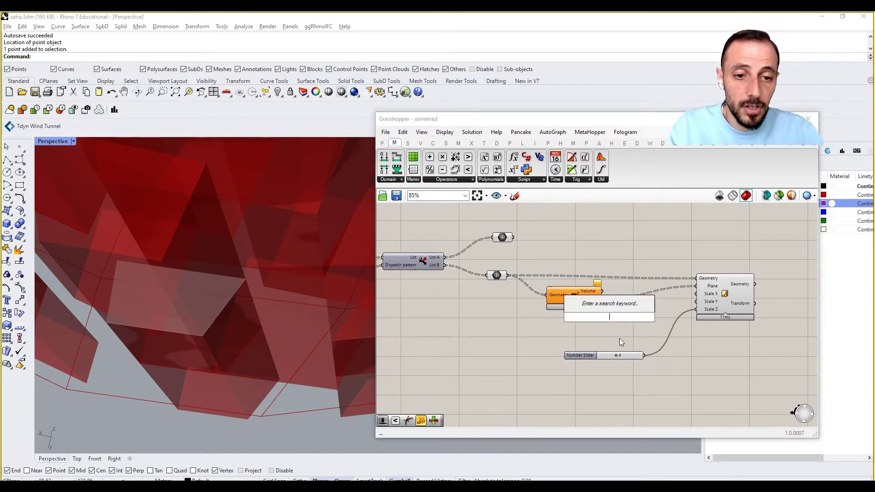
left_click(398, 179)
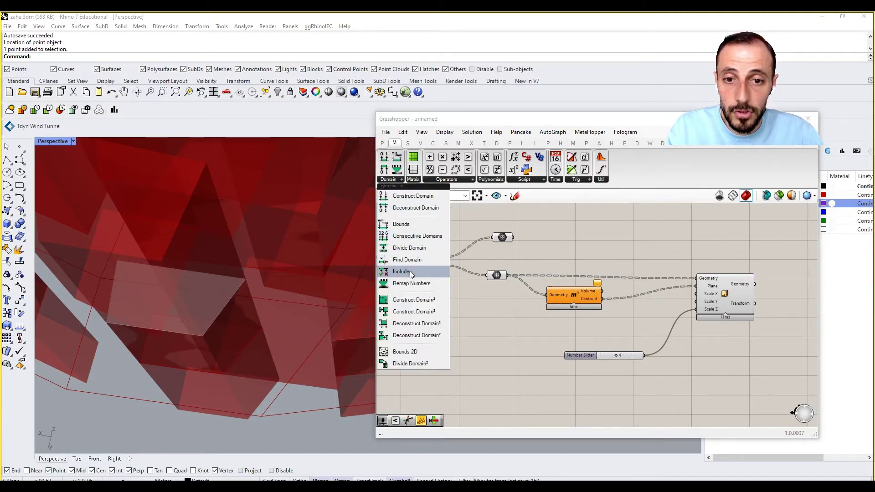
left_click(415, 284)
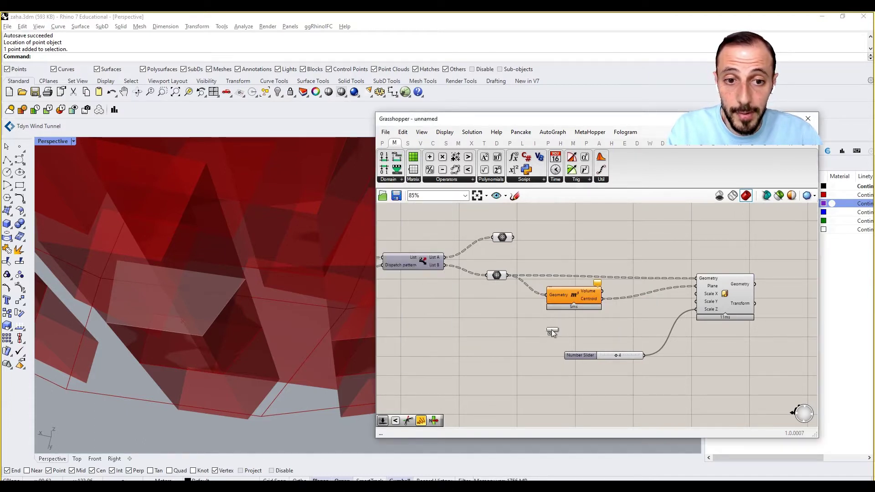
left_click(623, 326)
left_click_drag(602, 290, 595, 319)
right_click_drag(614, 328, 538, 325)
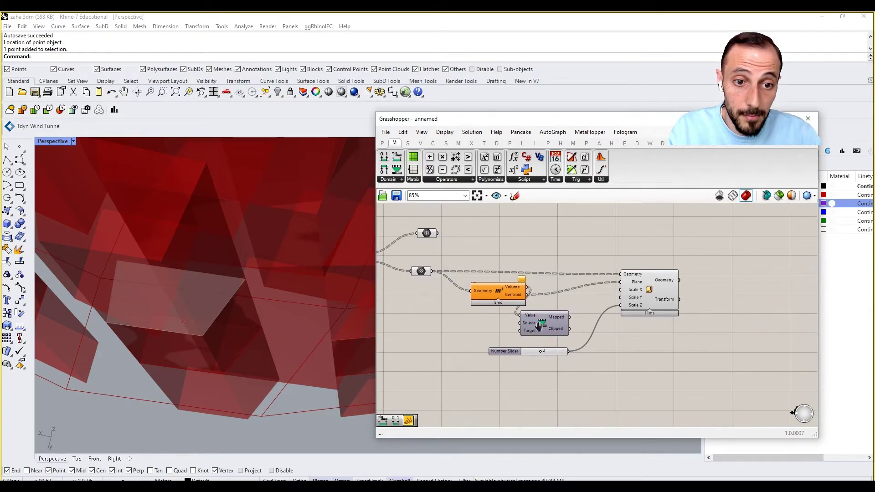
left_click_drag(649, 300, 738, 307)
left_click_drag(527, 315, 567, 312)
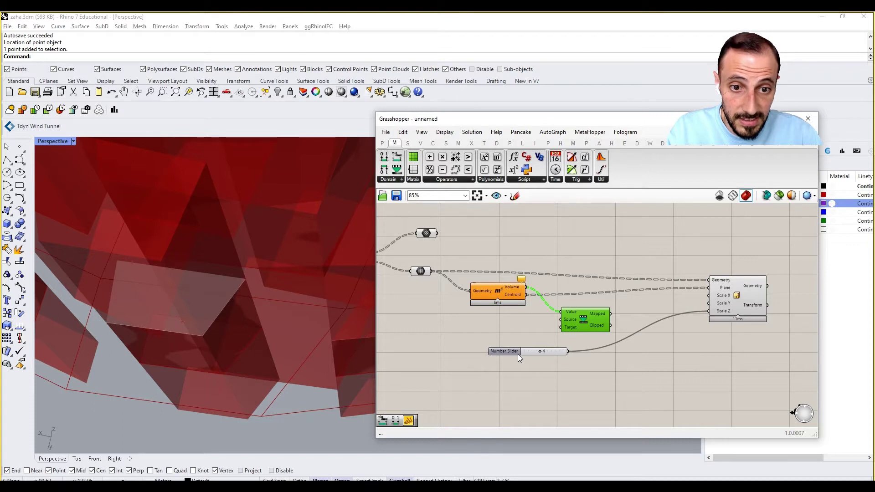
Step: Move the Scale Z slider down and route the Centroid to Scale NU's Plane through two Point parameters
left_click_drag(517, 354, 527, 372)
double_click(511, 343)
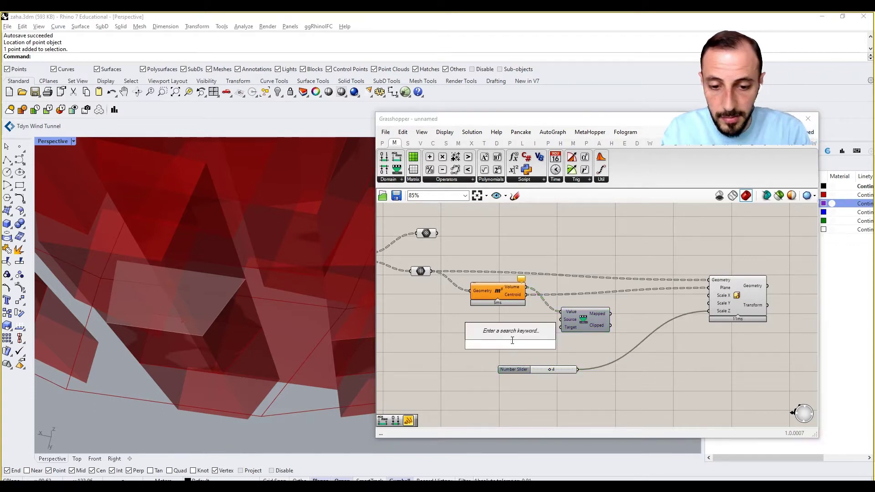
type("point")
left_click(505, 334)
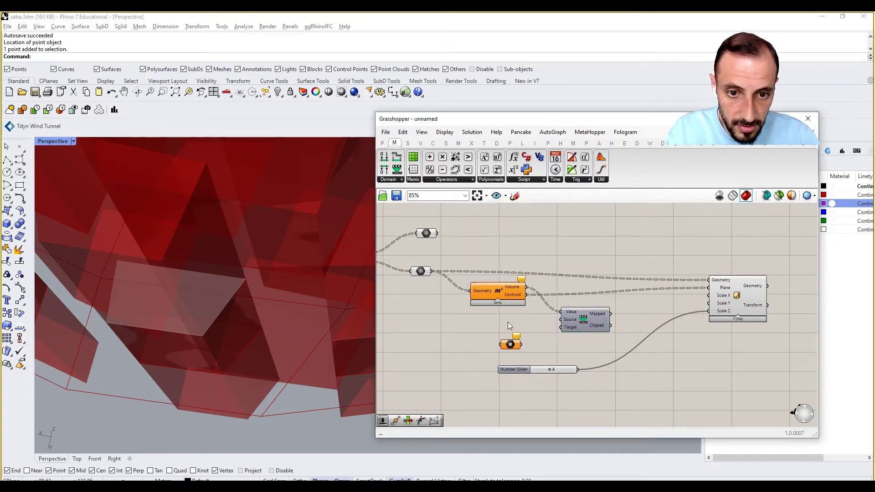
left_click_drag(527, 295, 709, 288)
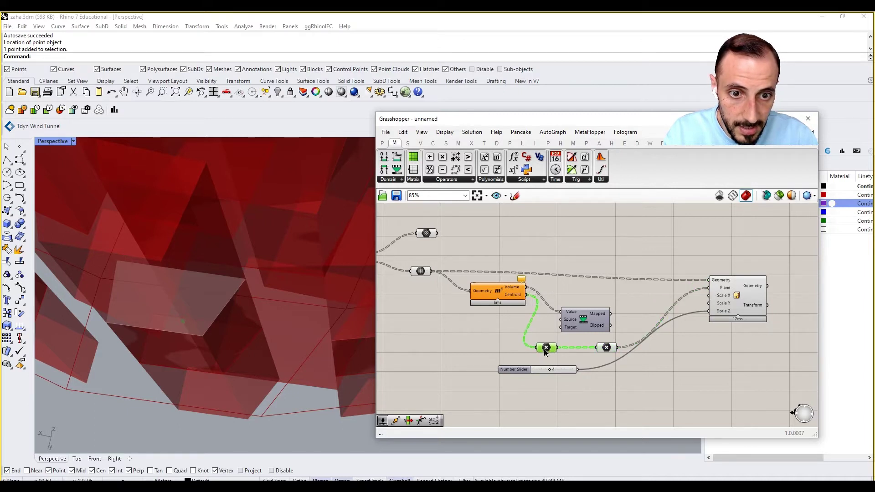
Step: Line up the two Point parameters between Volume and Scale NU, with Remap Numbers placed below them
left_click_drag(542, 349, 541, 353)
left_click_drag(501, 291, 487, 292)
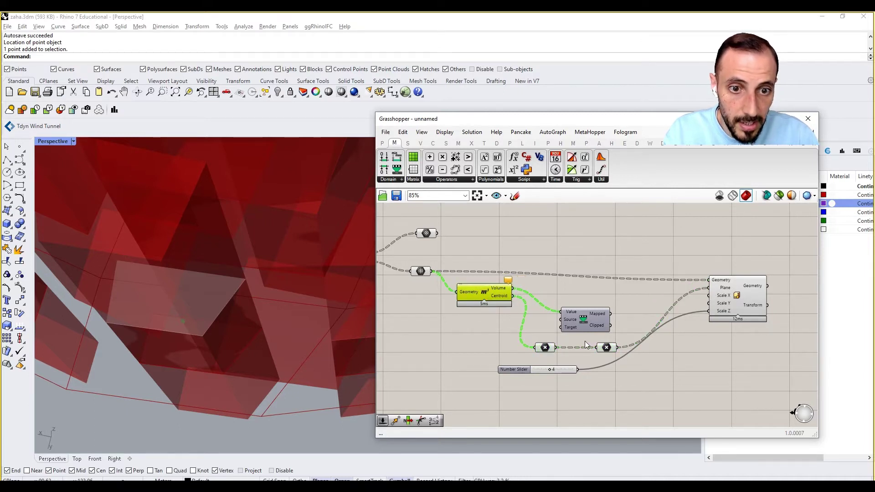
left_click_drag(545, 347, 552, 283)
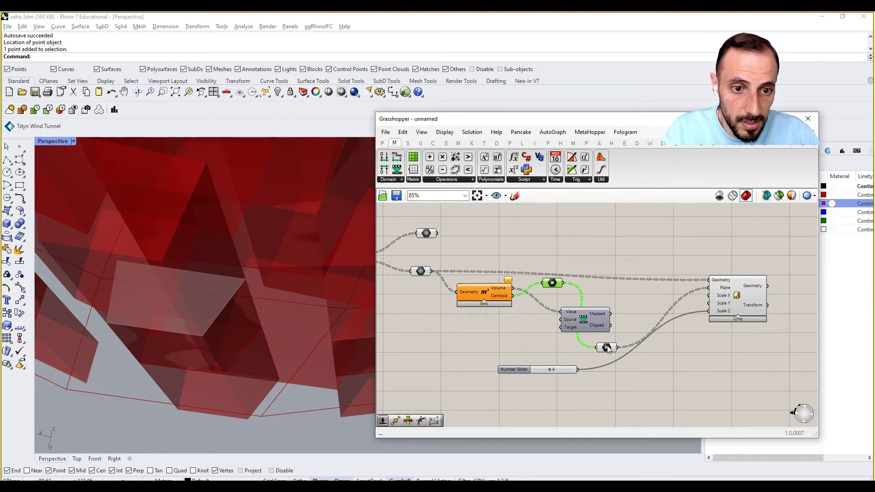
left_click_drag(607, 349, 603, 292)
left_click_drag(577, 325, 560, 328)
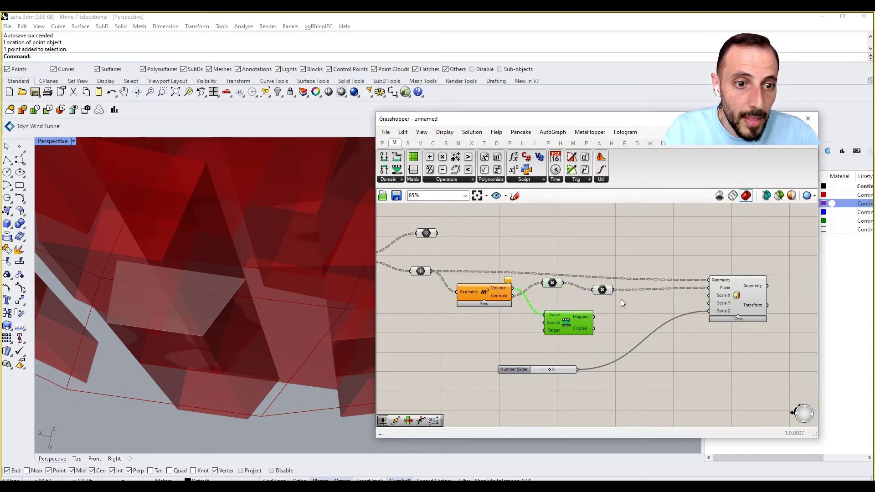
left_click_drag(556, 285, 557, 292)
left_click_drag(559, 327, 550, 326)
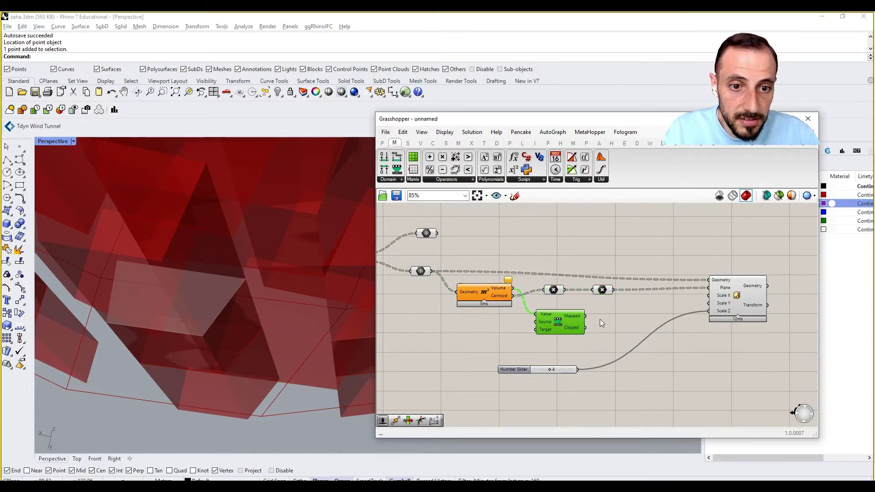
Step: Add a Bounds component, connect the volumes to its Numbers input, flatten that input and check its values
left_click(389, 179)
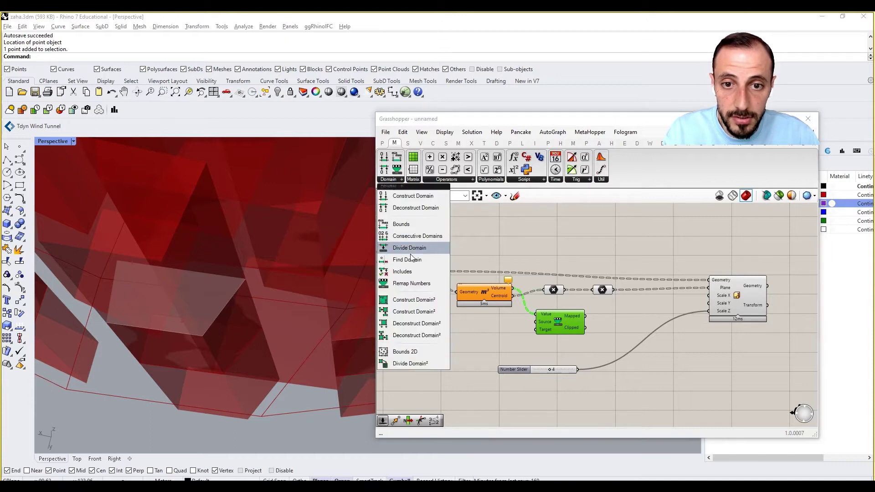
left_click_drag(401, 224, 502, 330)
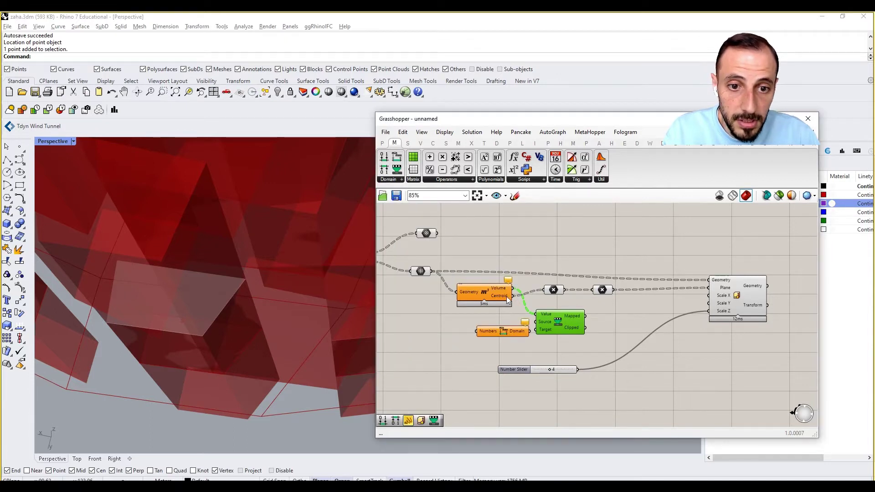
left_click_drag(505, 297, 478, 331)
right_click(484, 331)
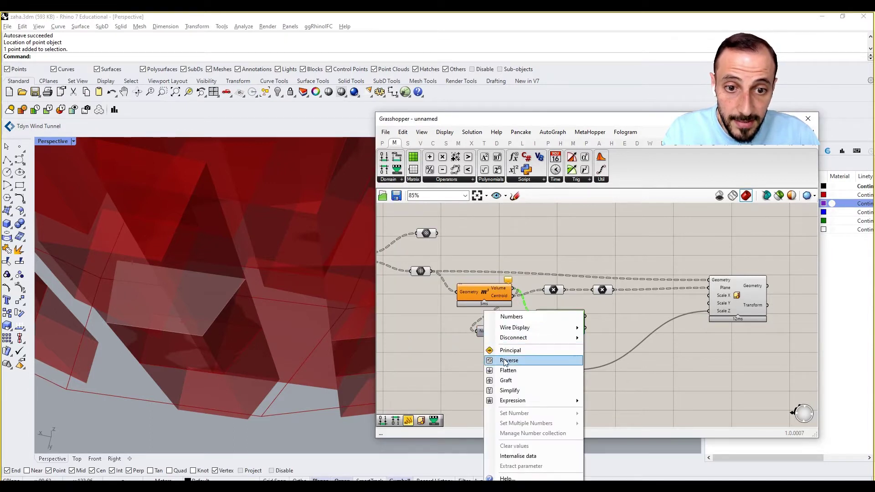
left_click(507, 370)
left_click_drag(548, 335, 584, 334)
left_click(488, 333)
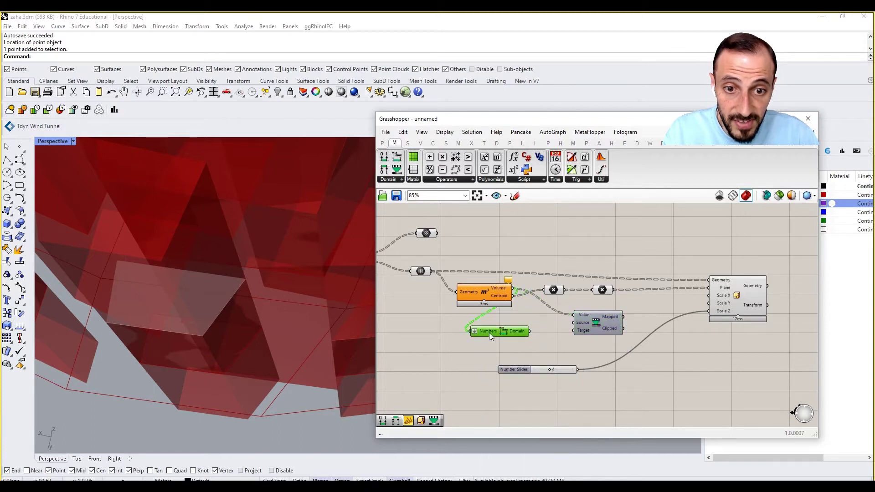
mouse_move(488, 332)
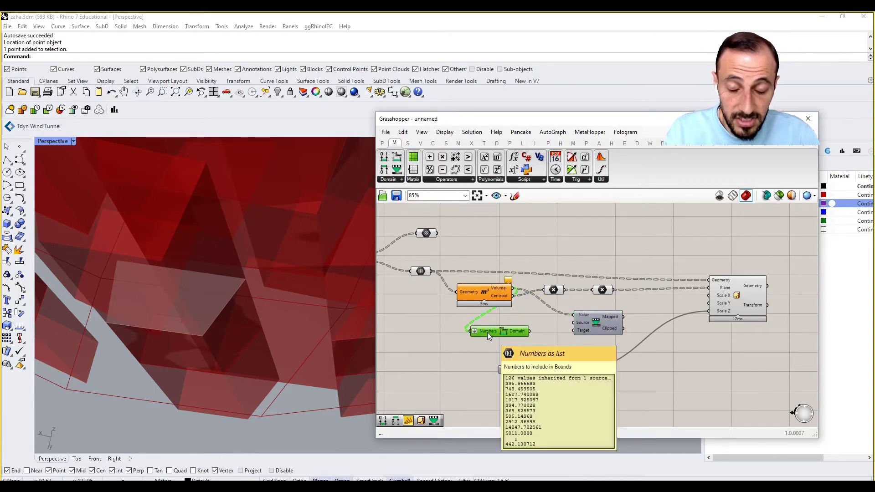
Step: Place Bounds between Volume and Remap Numbers and connect its Domain output to Remap Numbers' Source input
left_click(532, 316)
left_click_drag(524, 335, 558, 332)
left_click_drag(482, 307, 463, 308)
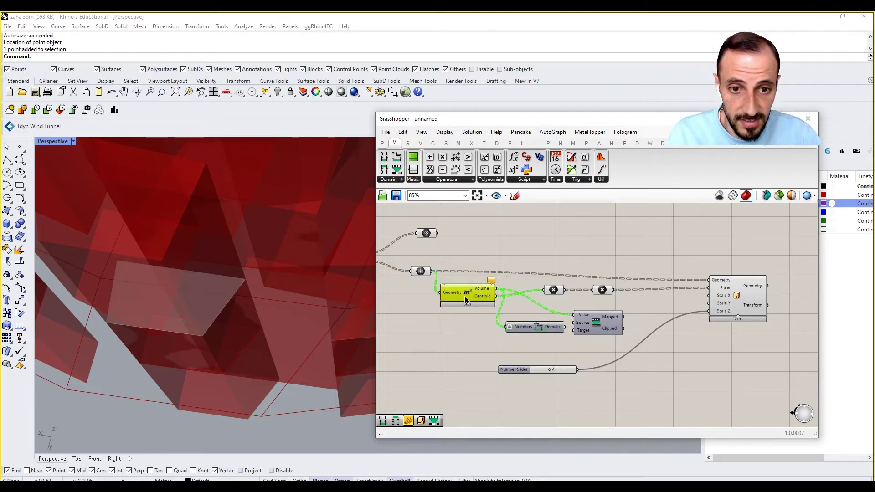
left_click(535, 313)
left_click_drag(565, 327, 539, 323)
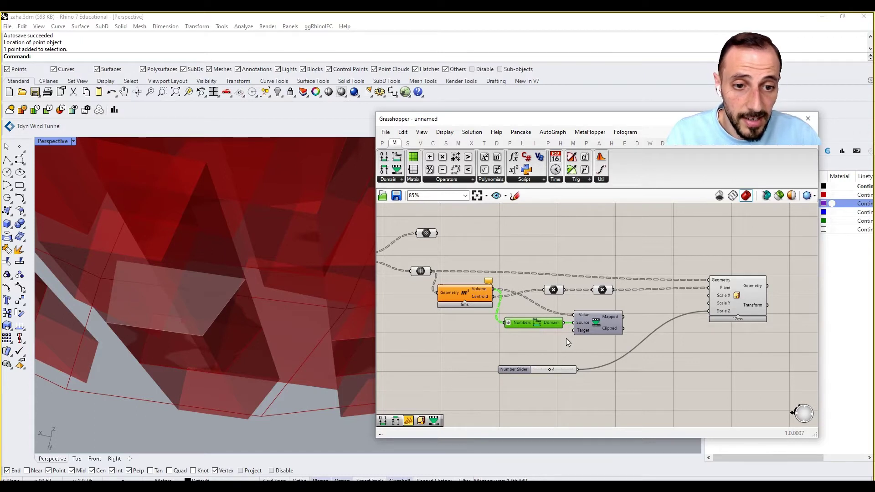
Step: Move the Scale Z slider lower and add a Construct Domain component connected to Remap Numbers' Target input
left_click_drag(561, 369, 576, 394)
left_click(549, 356)
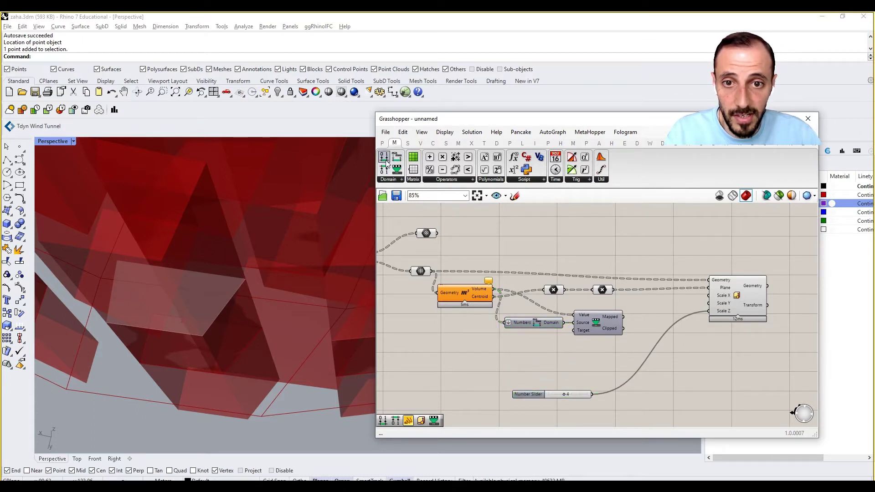
left_click_drag(384, 156, 537, 352)
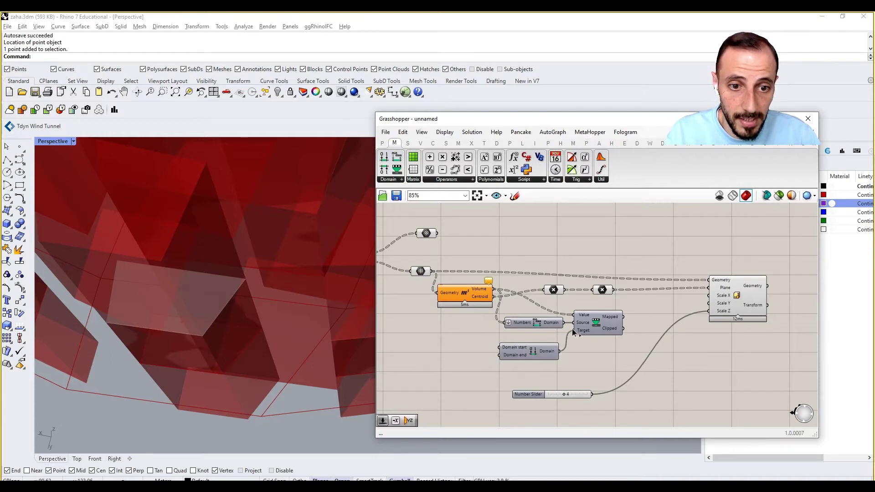
Step: Add a number slider with value 0.25 and connect it to Construct Domain's Domain start input
double_click(435, 333)
type("0.25")
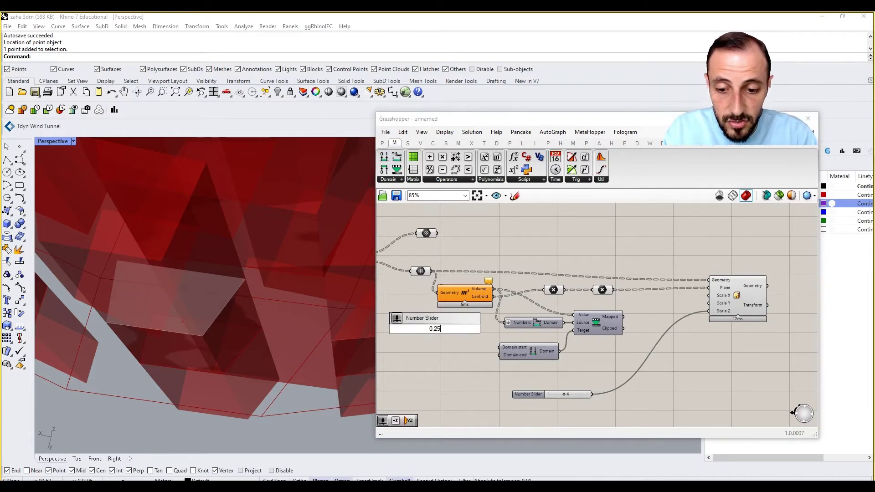
key("Return")
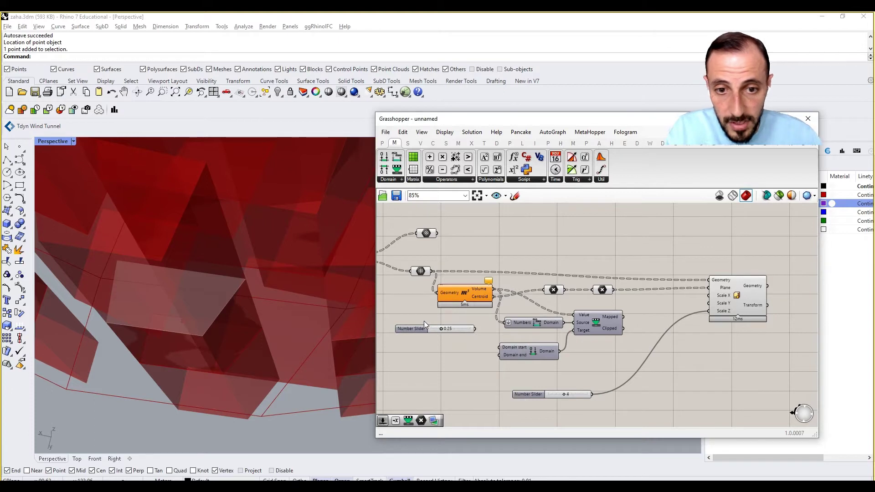
left_click_drag(469, 328, 475, 340)
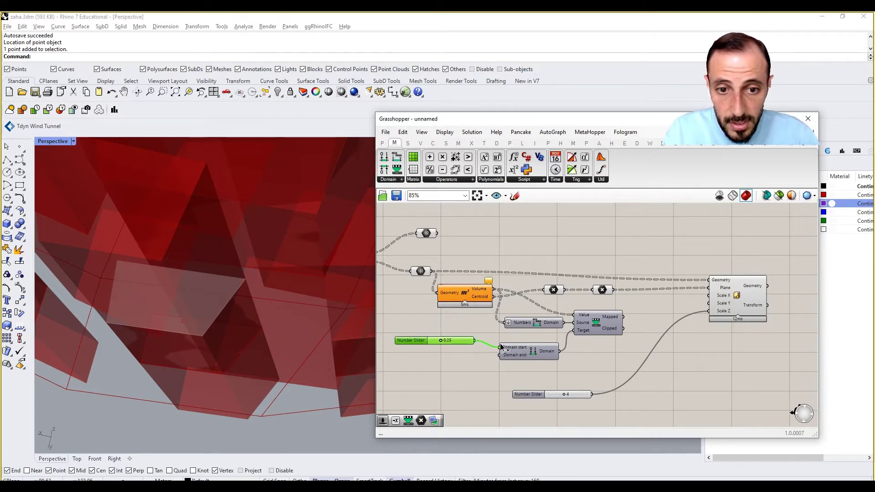
Step: Add a number slider with value 0.50 and connect it to Construct Domain's Domain end input
double_click(455, 357)
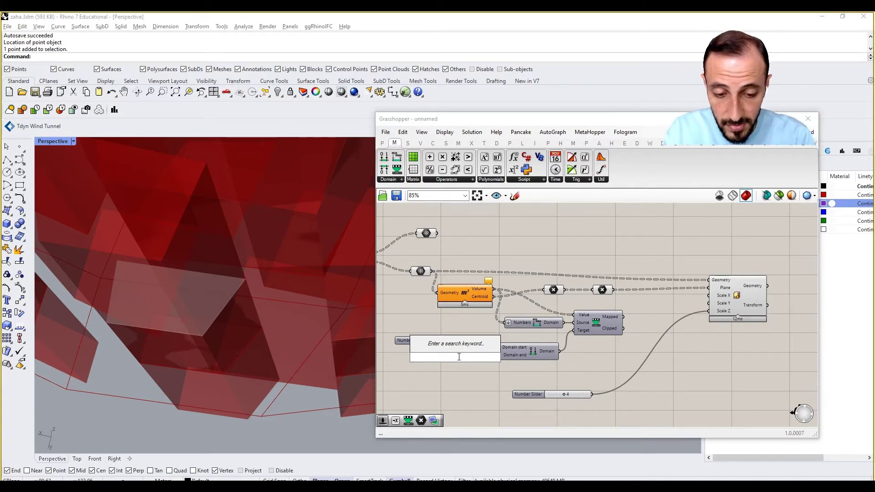
type("0.50")
key("Return")
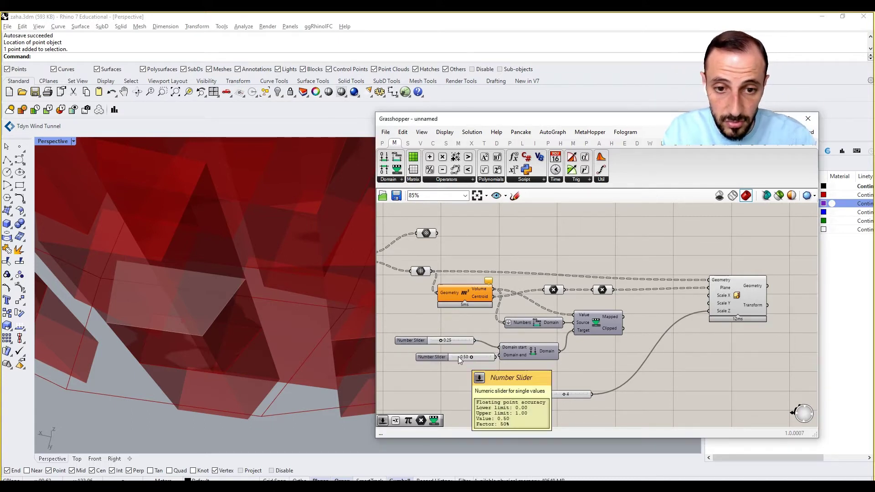
scroll(483, 360, "up", 1)
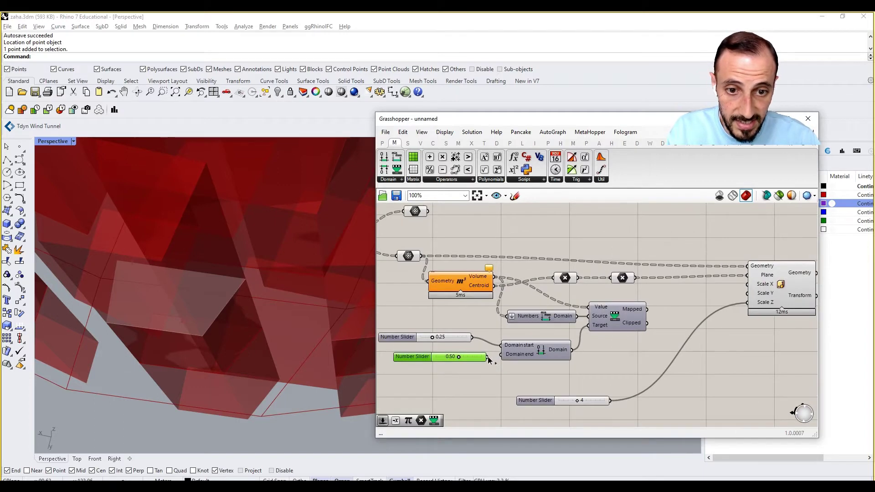
scroll(457, 357, "up", 2)
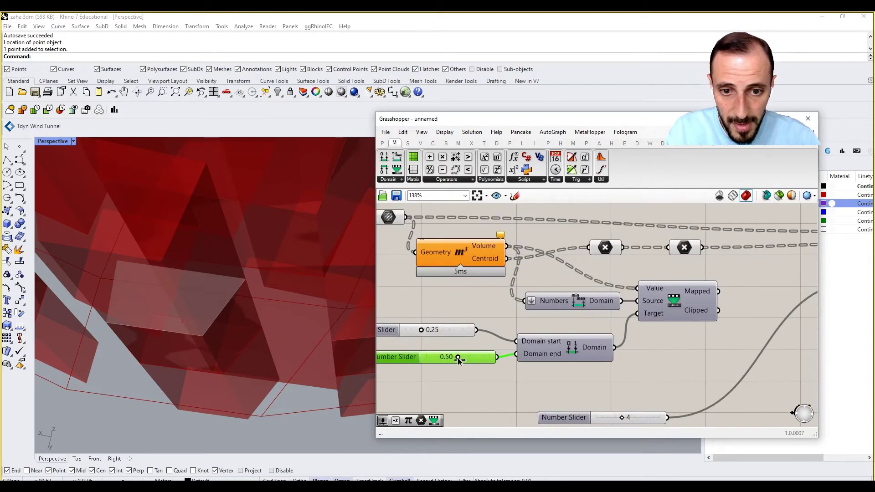
Step: Set the Domain end slider to 0.40
left_click_drag(458, 357, 455, 359)
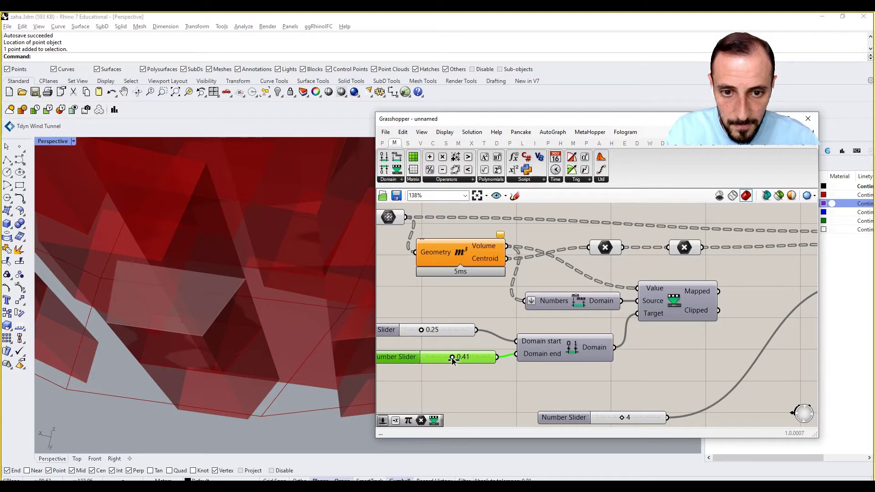
double_click(452, 358)
left_click(615, 377)
Step: Add a panel beside Remap Numbers and connect the Mapped output to it to read the remapped values
right_click_drag(614, 377, 547, 396)
mouse_move(630, 311)
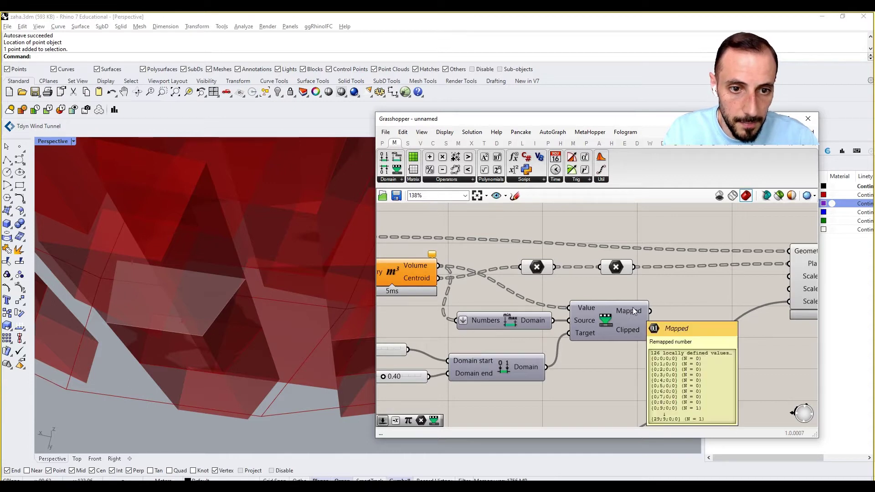
double_click(673, 298)
type("panel")
key("Return")
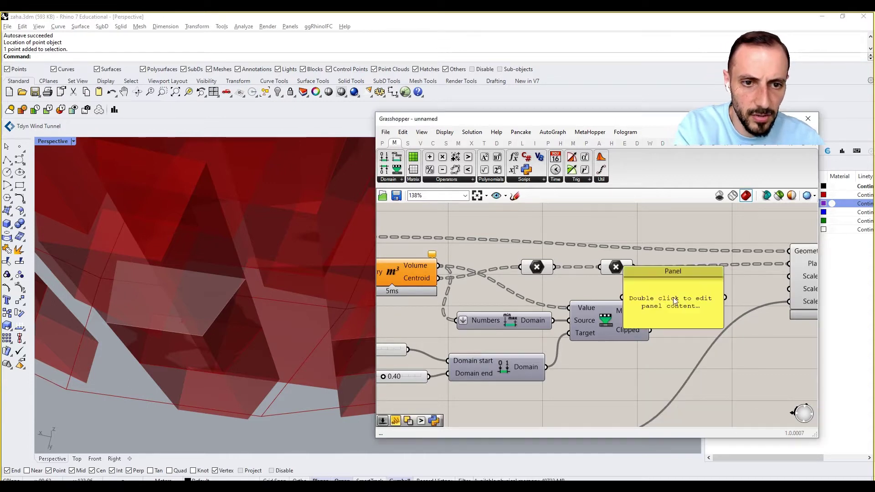
left_click(650, 314)
mouse_move(666, 317)
left_mouse_down()
mouse_move(691, 317)
mouse_move(667, 304)
left_mouse_up()
right_click_drag(707, 313, 675, 312)
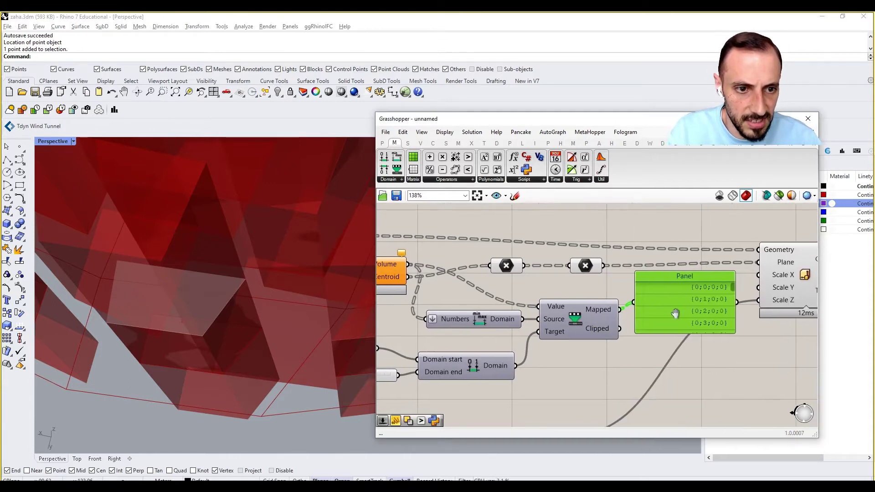
scroll(690, 311, "down", 5)
scroll(560, 302, "up", 4)
Step: Connect a temporary panel to the Volume output ahead of the Smaller Than comparison, read the volumes and delete the panel
left_click(550, 274)
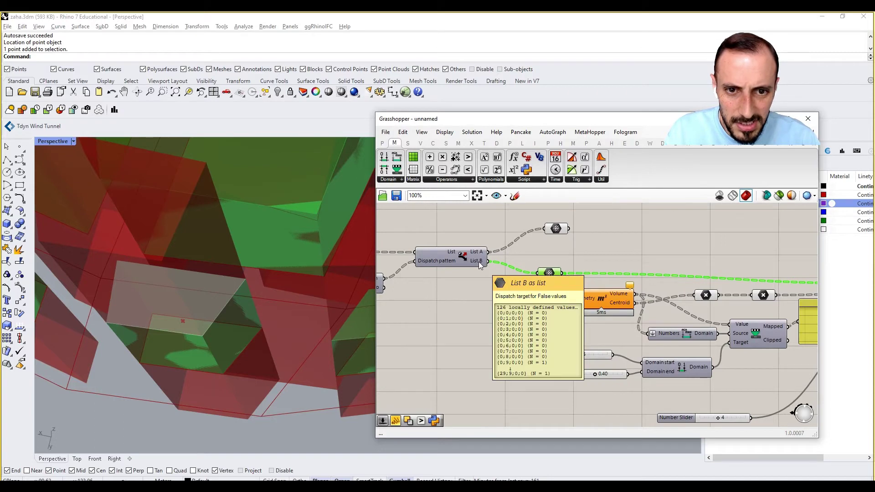
right_click_drag(433, 264, 622, 303)
right_click_drag(558, 312, 596, 308)
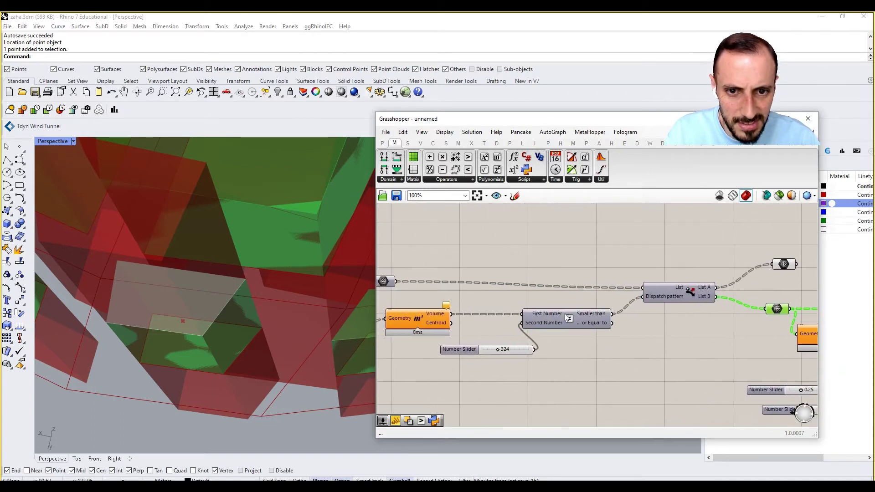
double_click(468, 236)
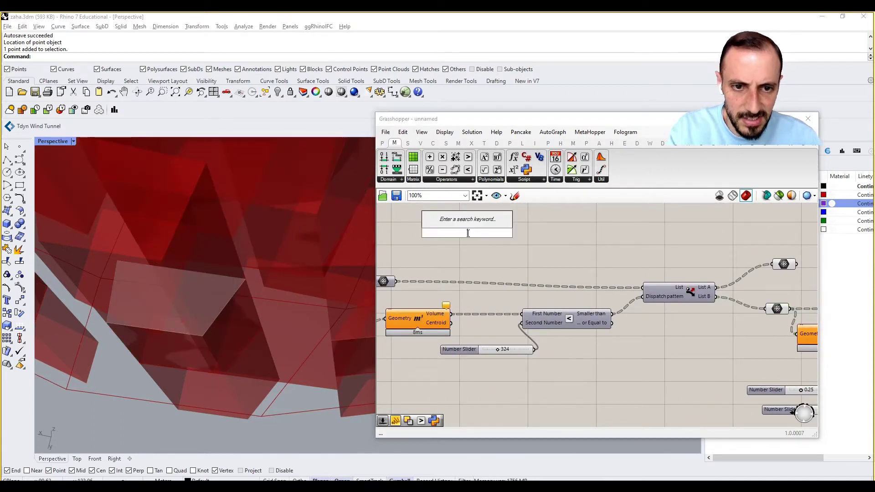
type("panel")
key("Return")
right_click_drag(435, 307, 581, 306)
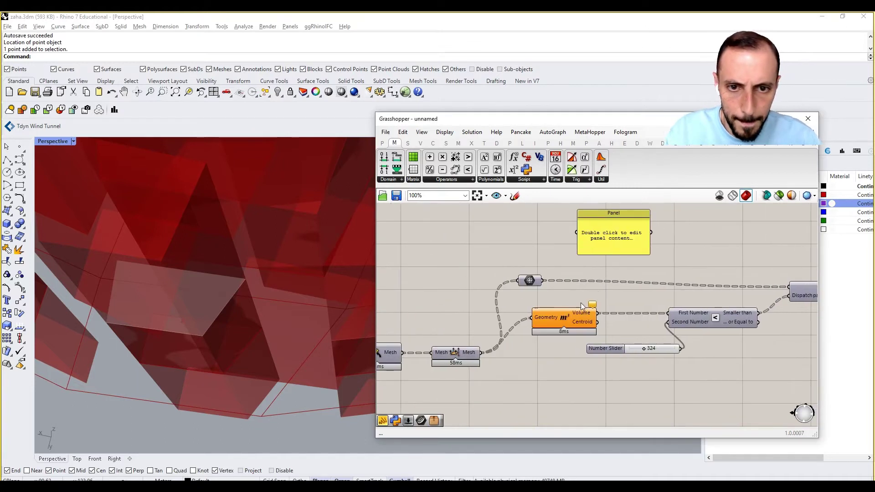
left_click_drag(596, 314, 644, 256)
right_click_drag(645, 256, 553, 253)
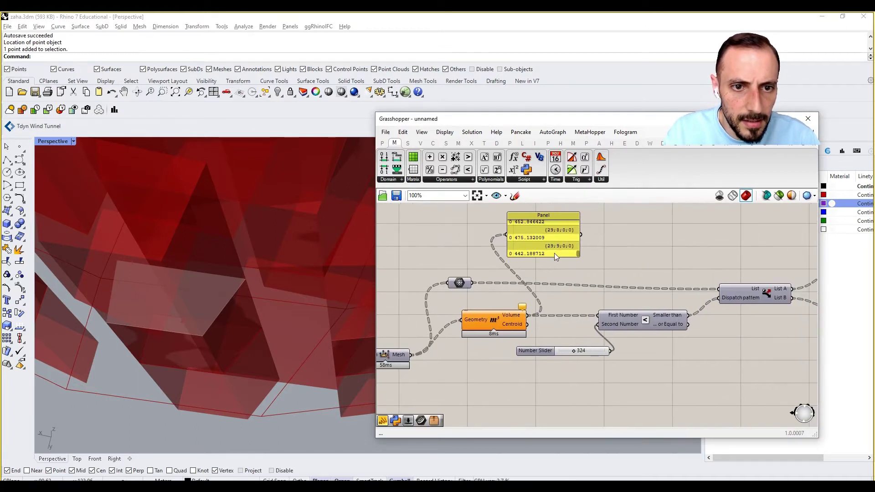
left_click(553, 253)
key("Delete")
Step: Examine the remapped values in the panel and trace the mesh data back through Dispatch's List A and List B to the volume comparison
scroll(575, 262, "down", 4)
scroll(668, 327, "up", 4)
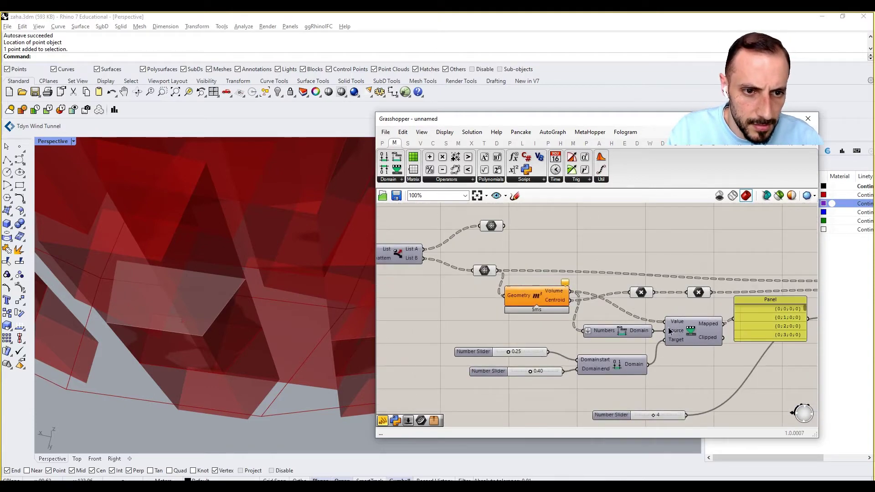
right_click_drag(668, 327, 584, 314)
left_click_drag(719, 294, 720, 325)
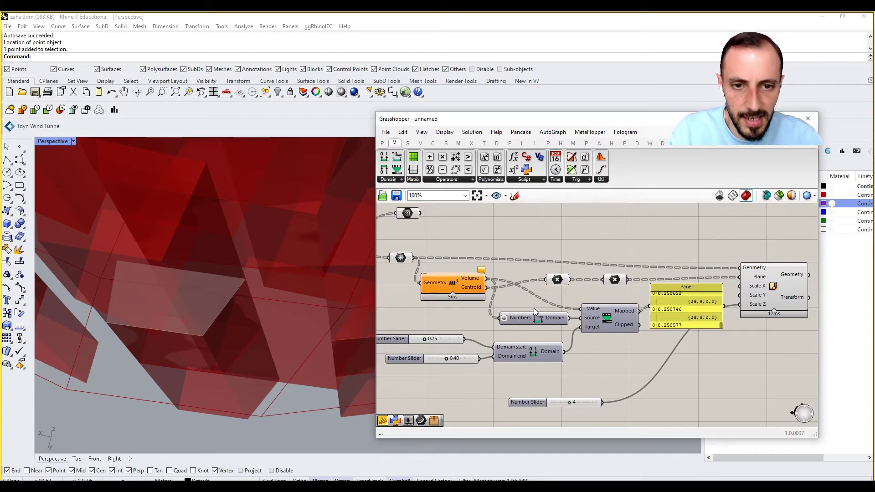
right_click_drag(412, 280, 523, 287)
mouse_move(516, 267)
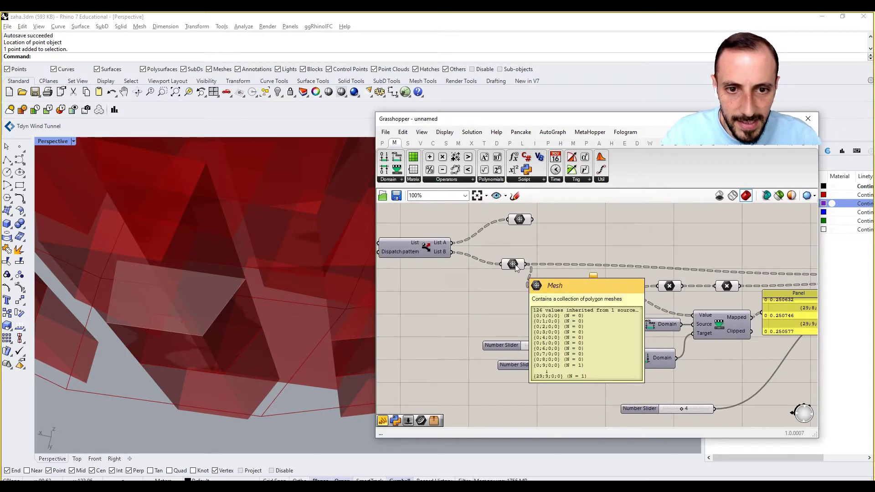
right_click_drag(416, 248, 569, 272)
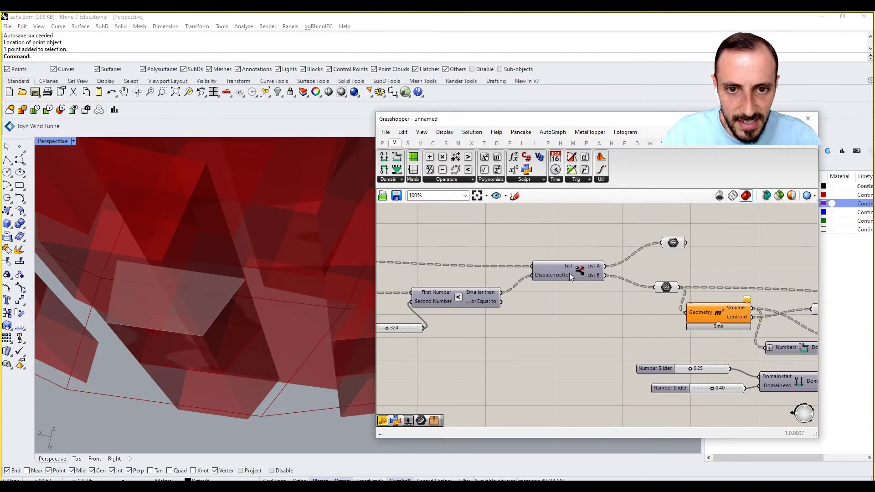
mouse_move(594, 269)
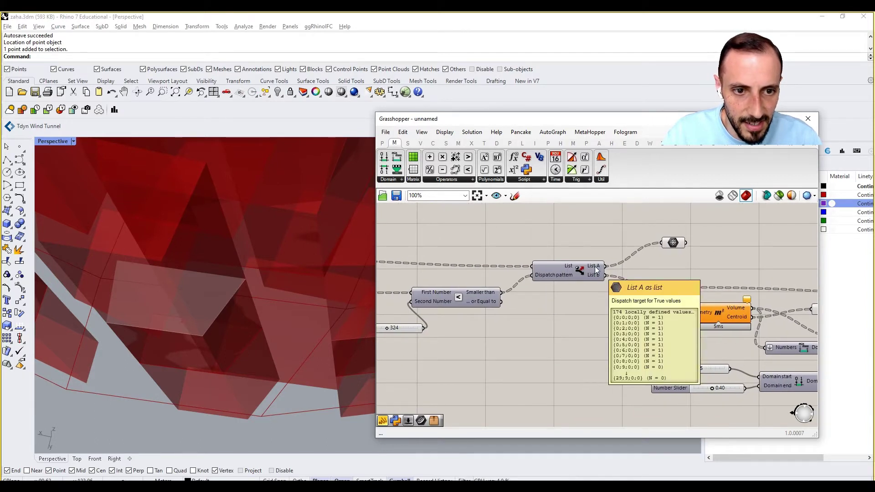
right_click_drag(597, 278, 745, 294)
mouse_move(468, 272)
right_mouse_down()
mouse_move(584, 272)
mouse_move(548, 293)
right_mouse_up()
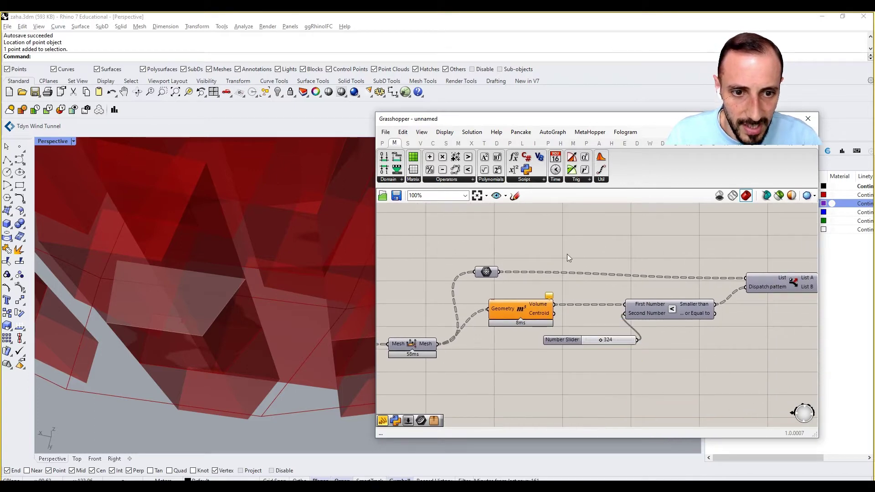
mouse_move(670, 292)
right_mouse_down()
mouse_move(625, 310)
mouse_move(677, 324)
mouse_move(521, 316)
mouse_move(535, 341)
right_mouse_up()
Step: Connect Remap Numbers' Mapped output to the Scale X and Scale Y inputs and delete the panel
left_click_drag(561, 327, 629, 311)
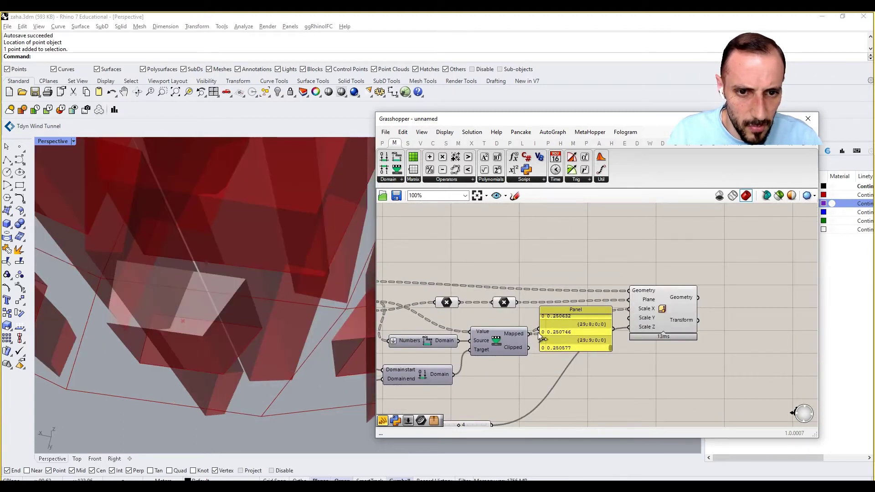
left_click_drag(529, 334, 629, 318)
left_click_drag(572, 348, 592, 397)
key("Delete")
Step: Select the non-uniform scale component and examine its scaled panels across the facade in the Perspective viewport, then deselect everything
left_click(647, 324)
right_click_drag(225, 283, 304, 273)
scroll(304, 274, "down", 5)
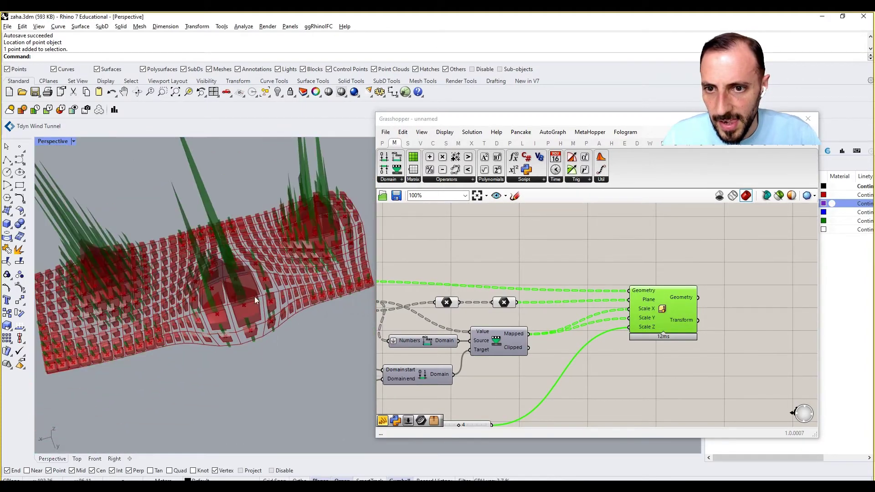
right_click_drag(191, 255, 224, 248)
scroll(298, 181, "up", 5)
right_click_drag(296, 231, 283, 282)
left_click(558, 266)
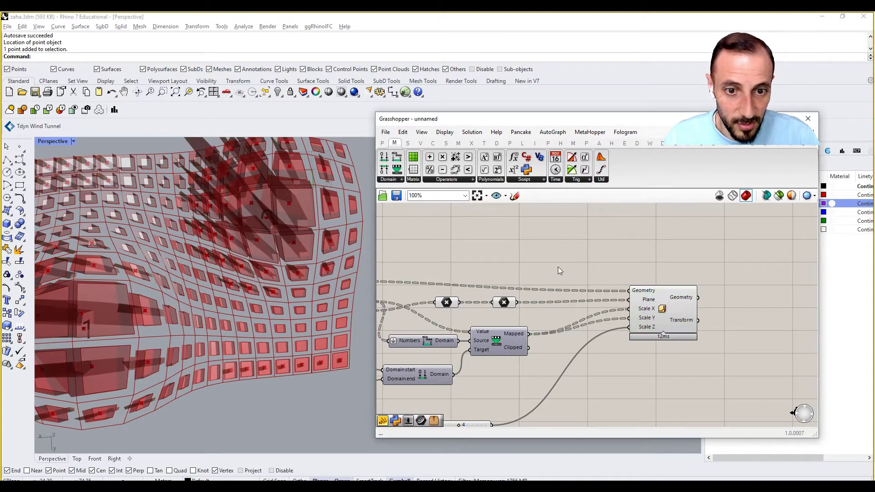
scroll(574, 283, "down", 3)
right_click_drag(574, 283, 665, 280)
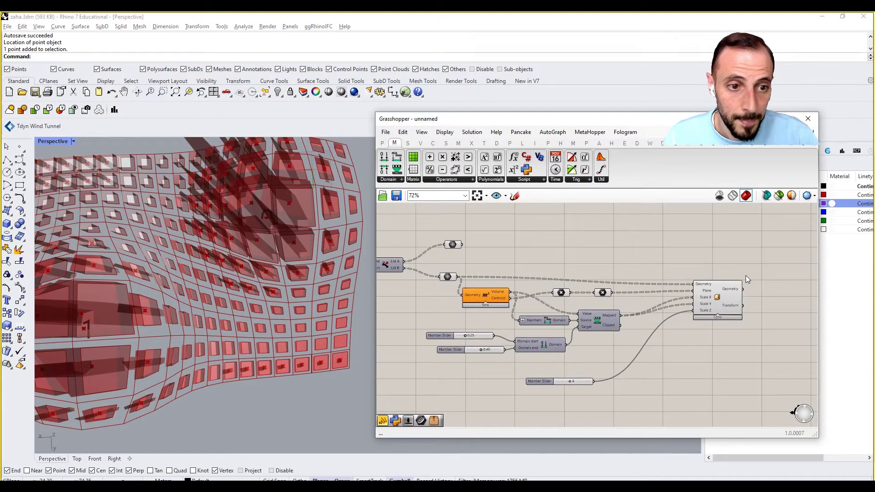
left_click(452, 245)
left_click(498, 233)
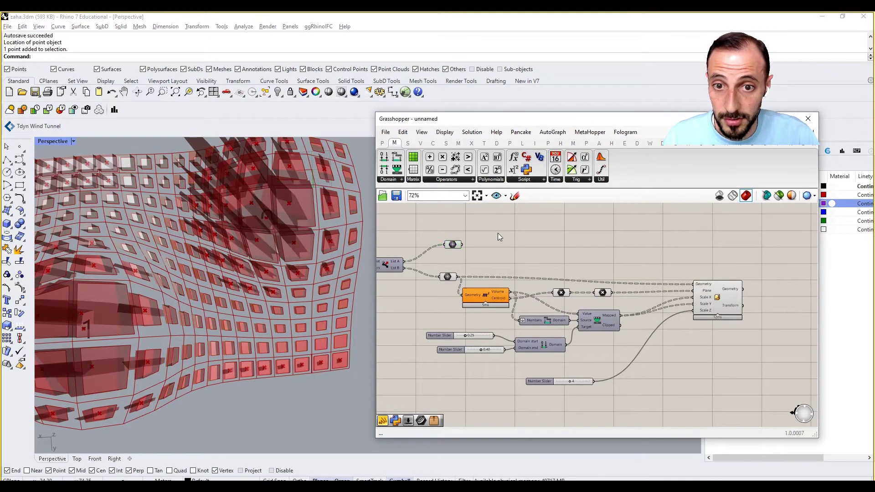
Step: Add a Mesh Difference component after the scale component and connect the scaled Geometry output to its Meshes B input
right_click_drag(684, 266, 663, 267)
scroll(690, 264, "down", 3)
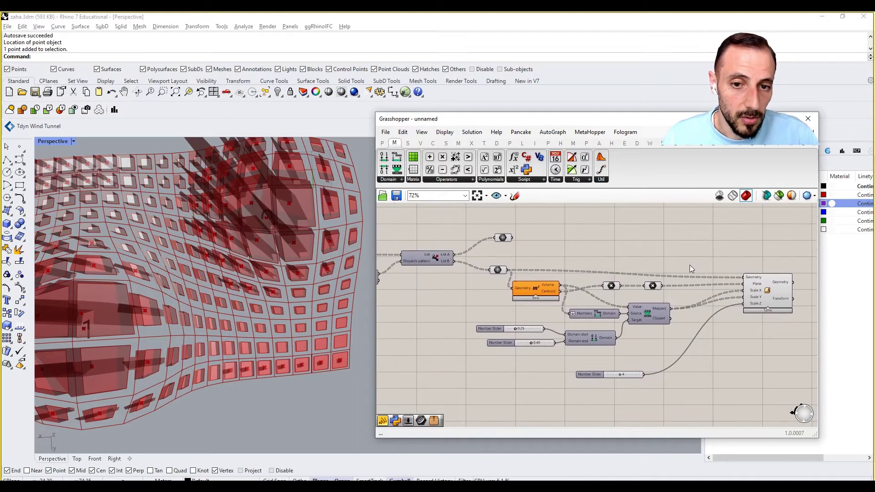
double_click(700, 313)
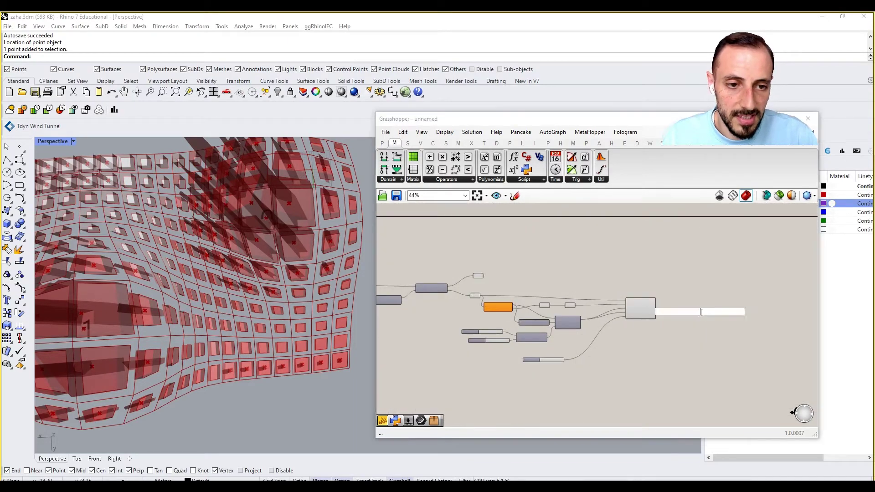
type("mesh diffe")
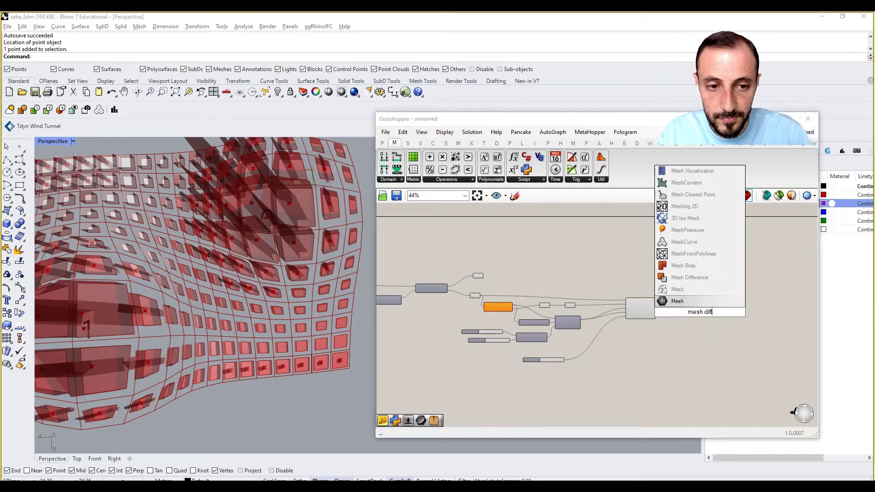
left_click(698, 280)
scroll(686, 302, "up", 4)
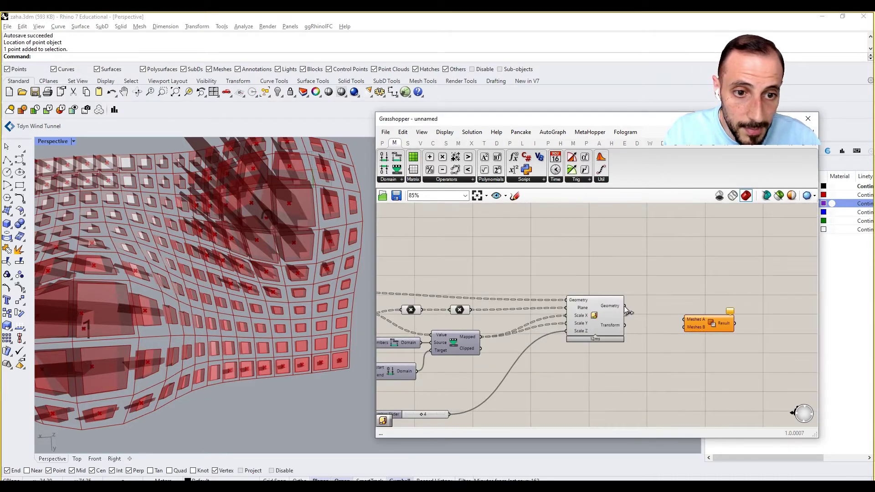
left_click_drag(677, 330, 687, 326)
Step: Duplicate the Mesh container ahead of Dispatch, connect it to the same upstream Mesh output and place it above the original
scroll(687, 326, "down", 3)
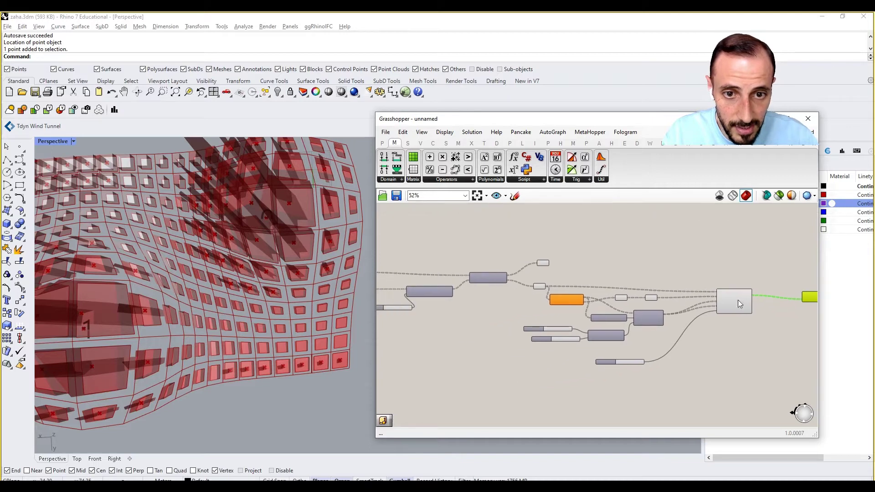
scroll(646, 294, "up", 4)
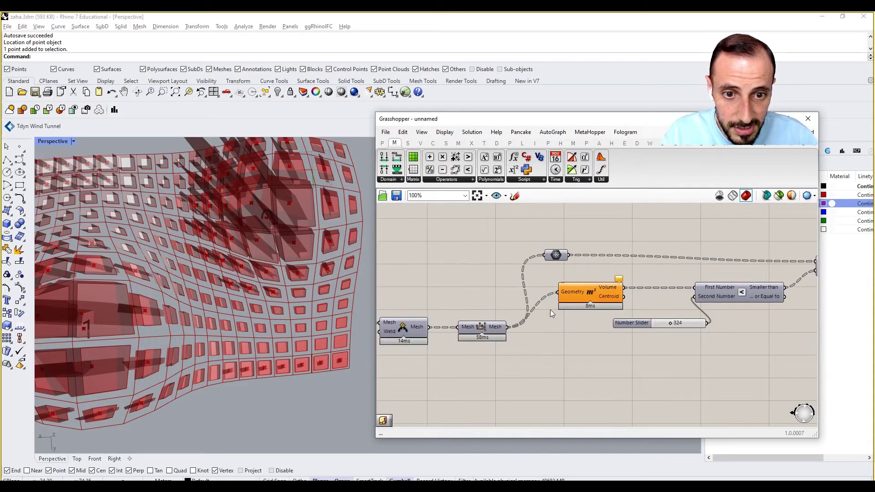
left_click_drag(555, 254, 558, 356, "alt")
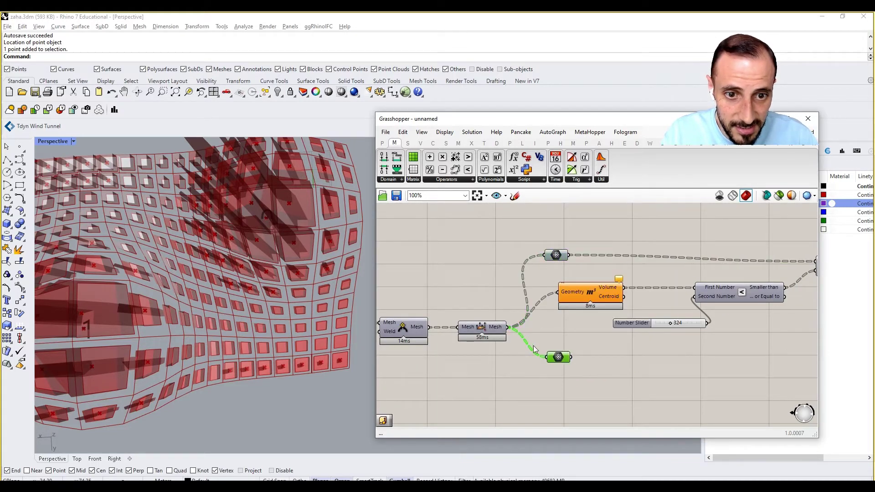
left_click_drag(504, 328, 550, 220)
Step: Chain two more Mesh containers above the definition and connect the last one to Mesh Difference's Meshes A input
scroll(512, 340, "down", 7)
left_click_drag(524, 308, 605, 298, "alt")
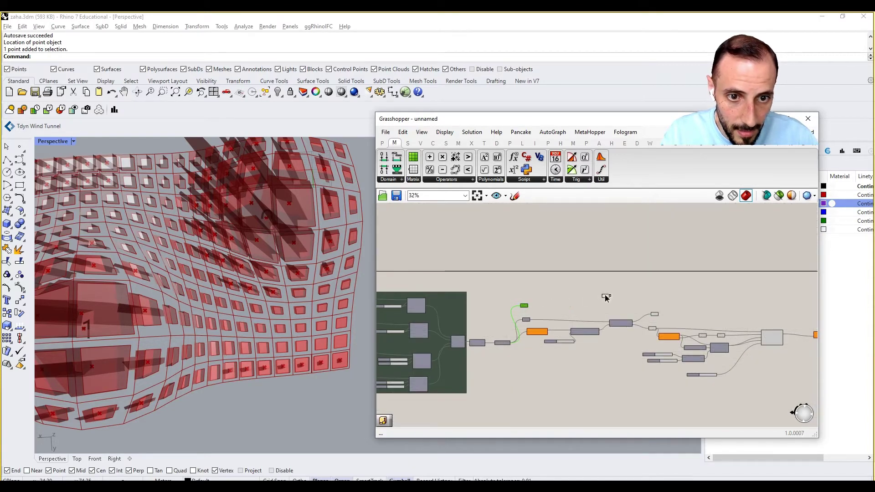
right_click_drag(605, 298, 484, 296)
left_click_drag(416, 298, 415, 284)
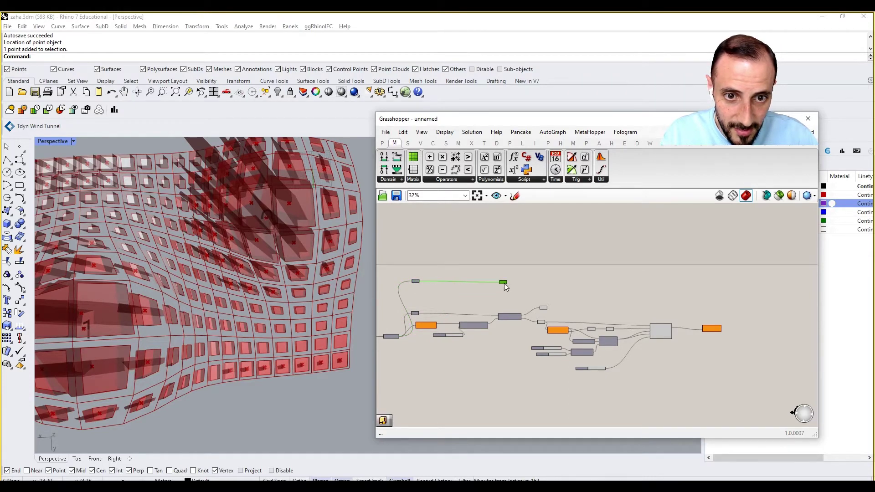
left_click_drag(641, 285, 647, 289, "alt")
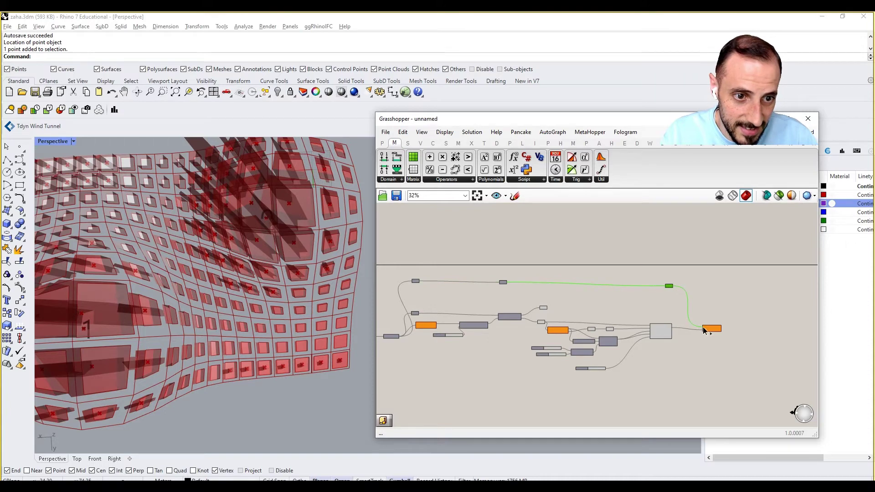
Step: Group the components from the Mesh container through the non-uniform scale component and colour the group light lavender
left_click_drag(670, 299, 412, 370)
key("ctrl+g")
right_click(471, 353)
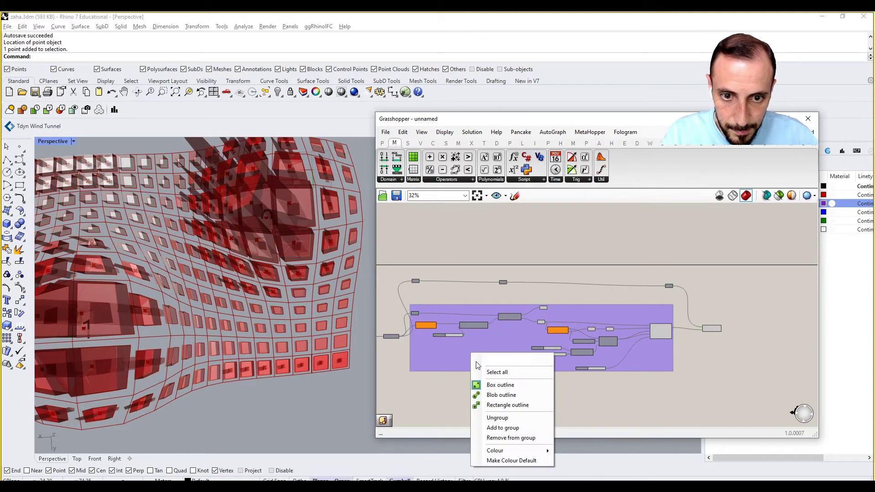
mouse_move(523, 453)
left_click_drag(609, 460, 657, 461)
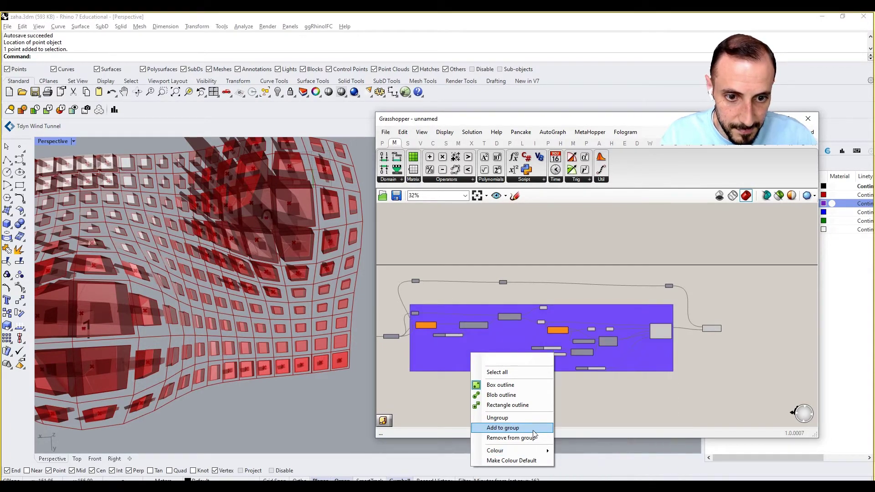
mouse_move(536, 451)
left_click_drag(617, 449, 584, 448)
left_click(411, 387)
Step: Turn off the viewport preview of all the components inside the lavender group, leaving Mesh Difference previewed
scroll(721, 344, "up", 3)
scroll(720, 339, "up", 3)
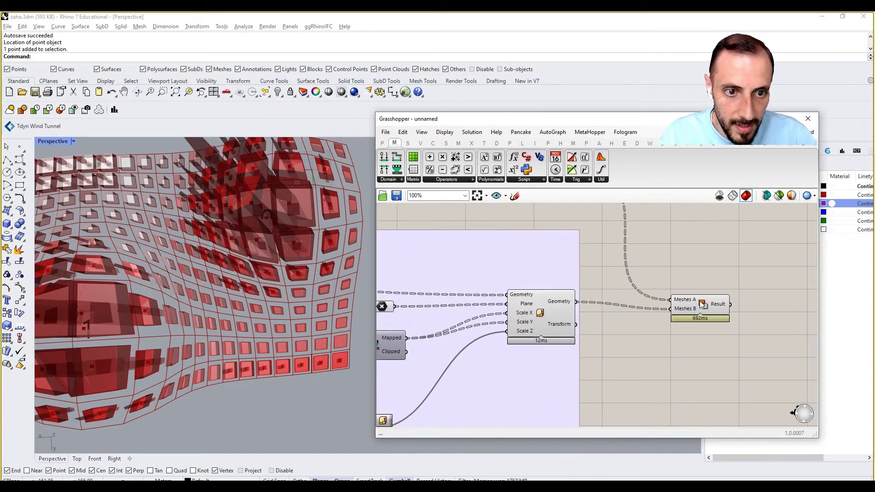
scroll(646, 285, "down", 5)
scroll(653, 272, "down", 2)
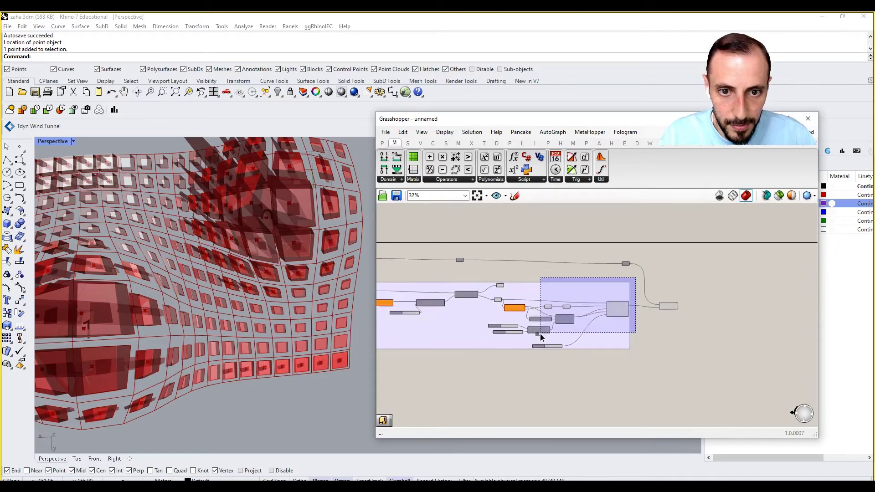
left_click_drag(625, 282, 416, 363)
right_click(415, 362)
left_click(446, 348)
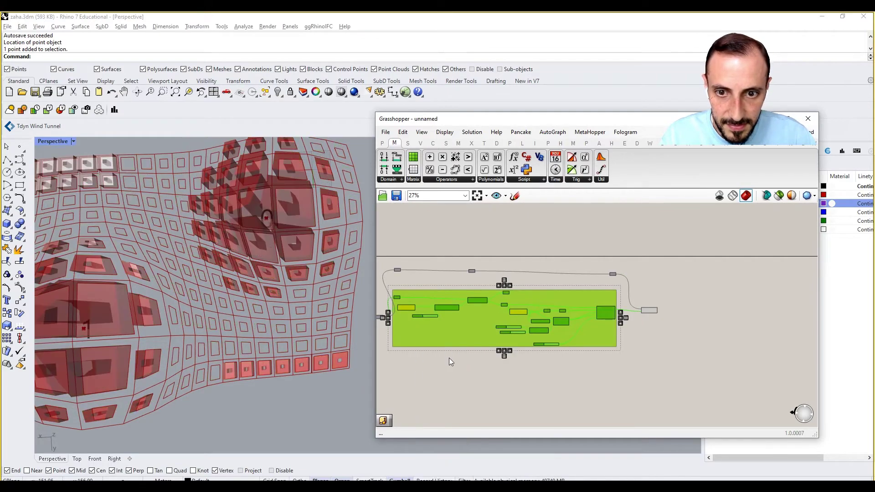
left_click(449, 357)
Step: Inspect the subtracted panels up close in the Perspective viewport and set the Domain start slider of the remap target to 0.35
right_click_drag(238, 261, 264, 248)
scroll(206, 302, "up", 8)
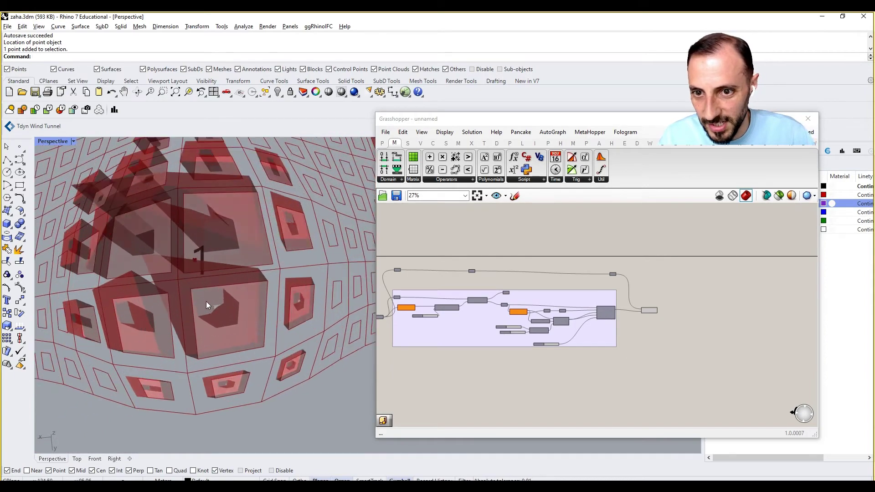
right_click_drag(181, 278, 214, 285)
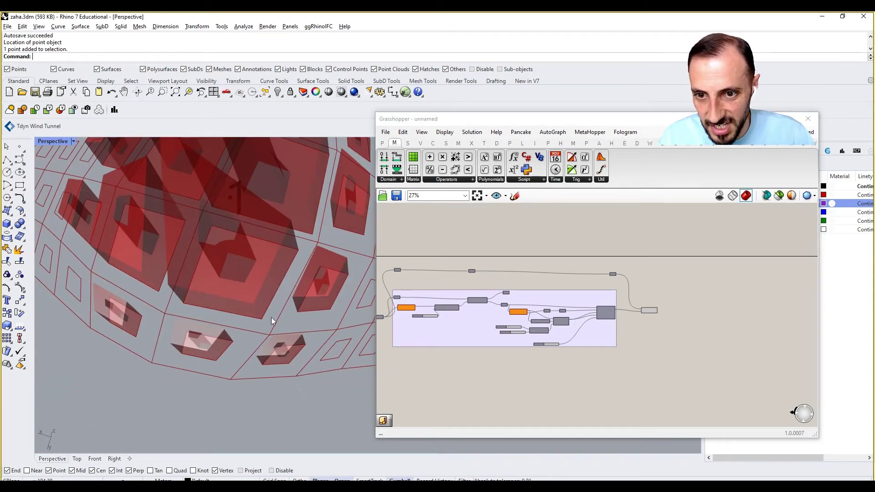
right_click_drag(505, 312, 490, 295)
scroll(510, 297, "up", 8)
scroll(420, 348, "up", 4)
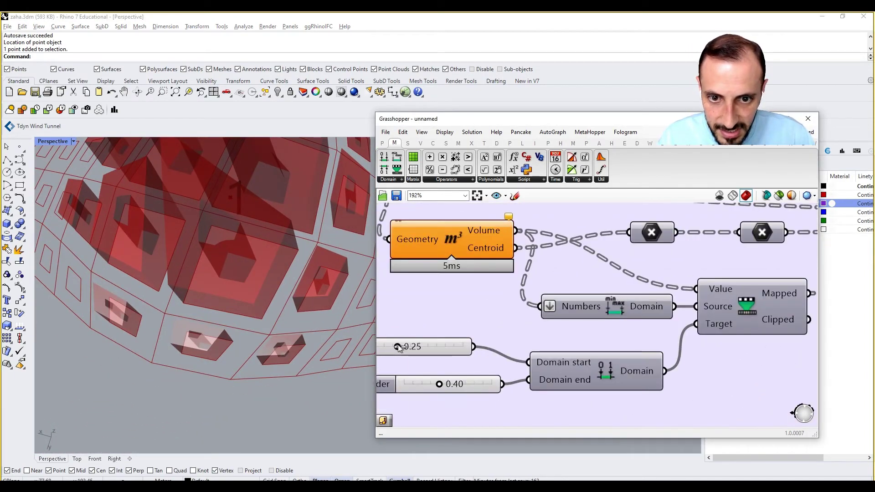
scroll(419, 342, "up", 1)
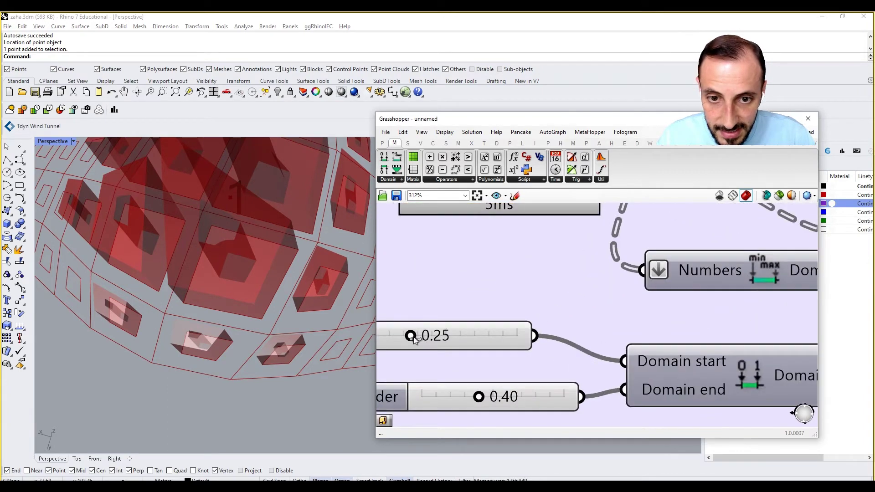
double_click(437, 338)
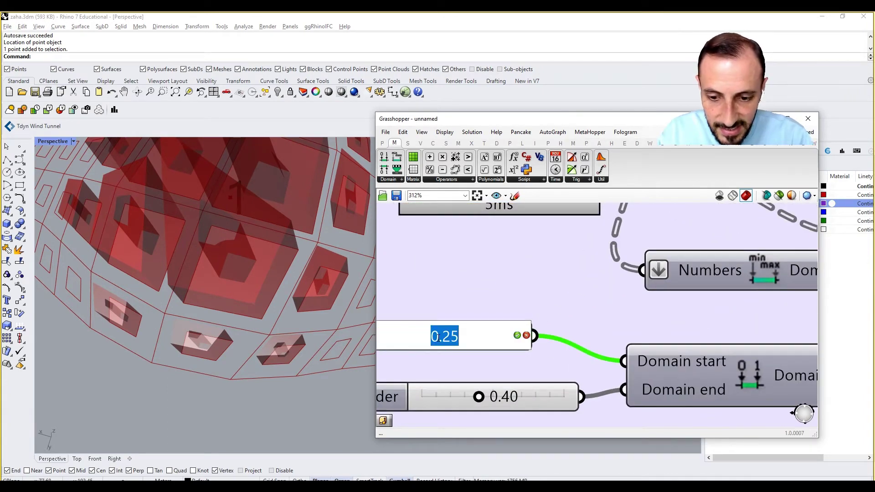
type("0.25")
key("Return")
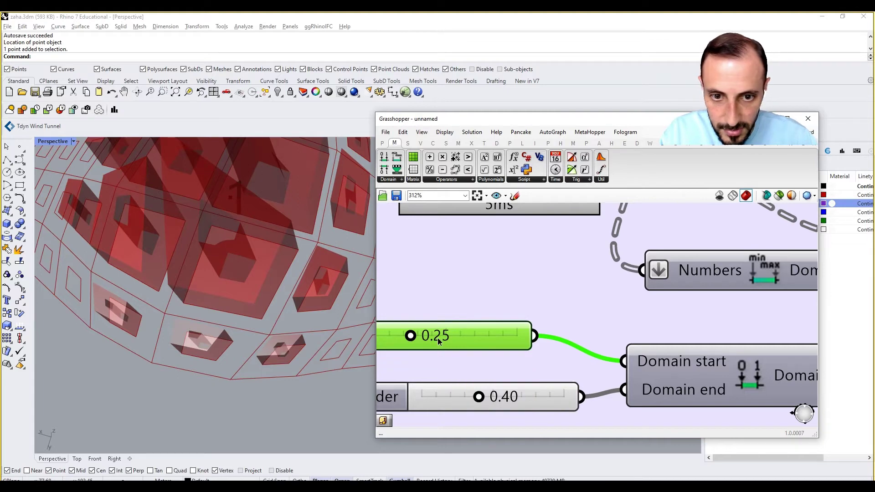
double_click(438, 338)
type("/.1")
key("BackSpace")
key("BackSpace")
type("35")
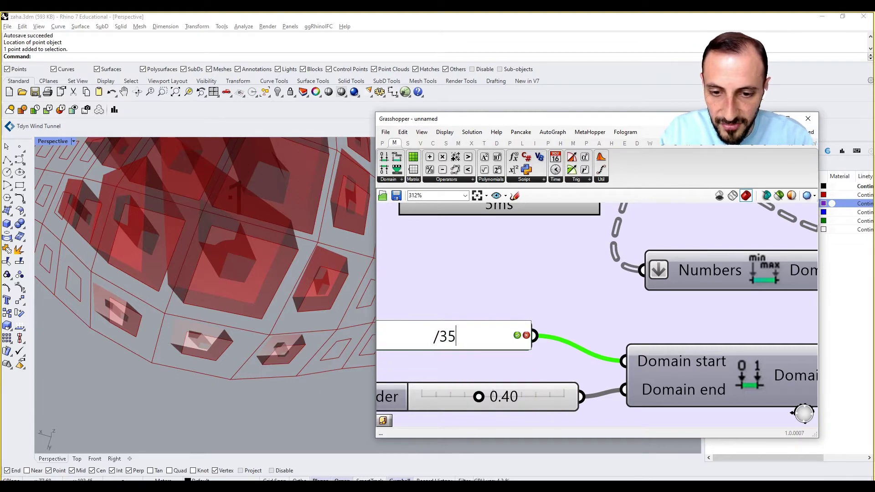
key("BackSpace")
key("BackSpace")
key("BackSpace")
type("5")
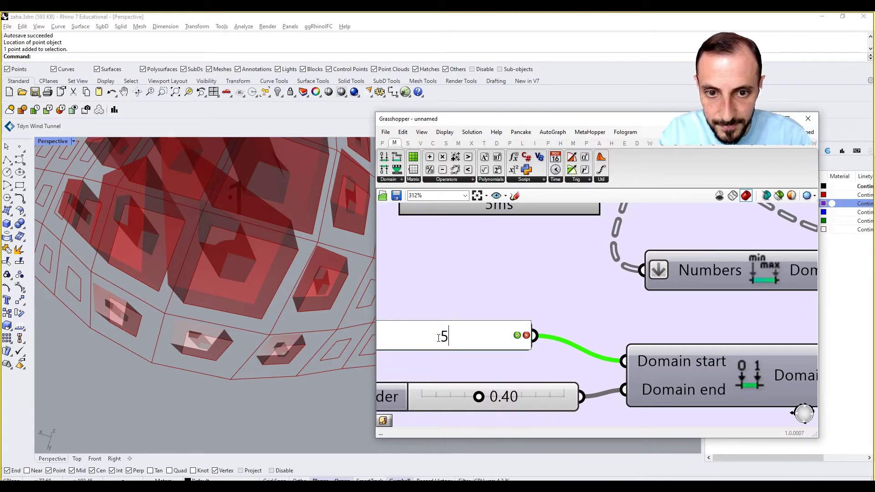
key("BackSpace")
type("45")
key("BackSpace")
key("BackSpace")
type(".3")
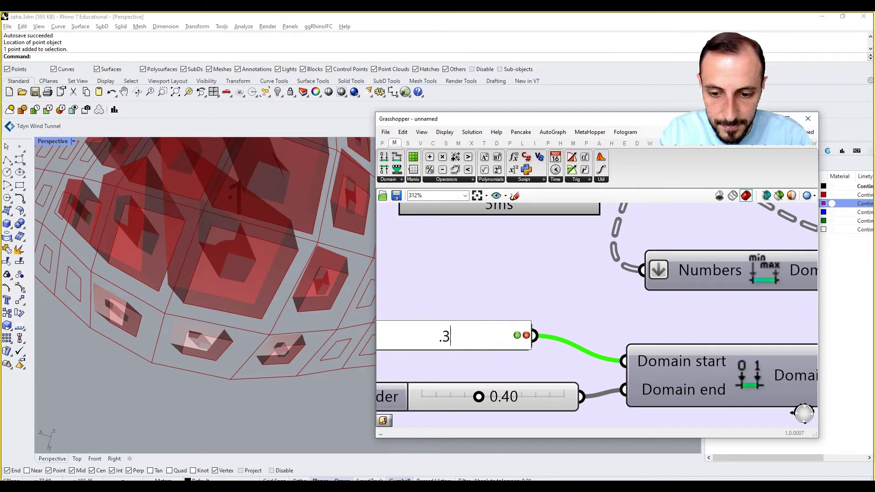
type("5")
key("Return")
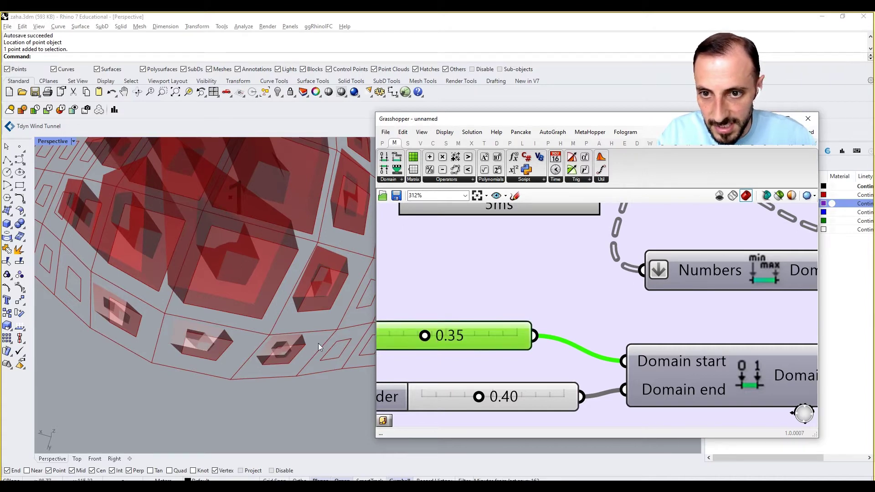
Step: Set the Domain end slider of the remap target to 0.60 and view the whole facade
double_click(499, 403)
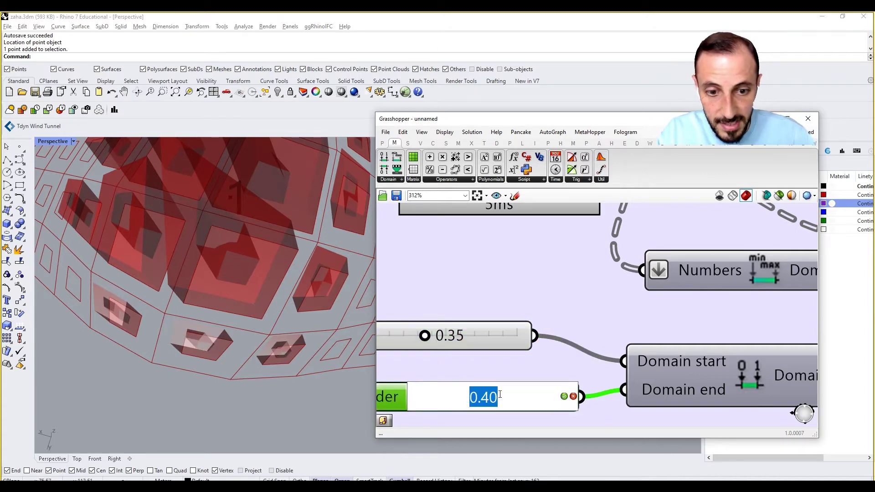
type("0.6")
key("Return")
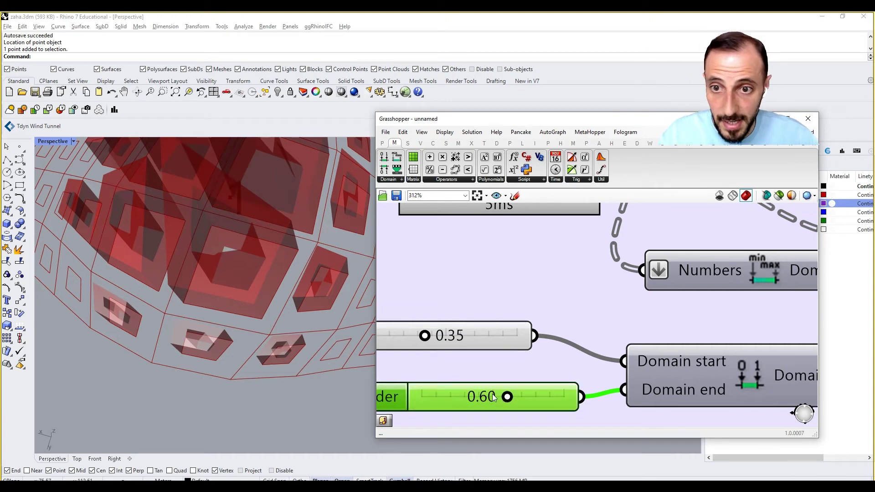
scroll(257, 253, "down", 5)
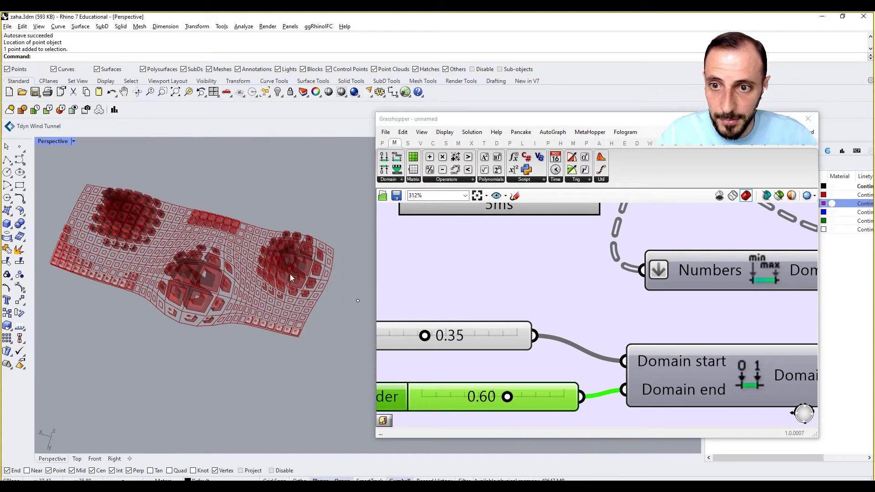
right_click_drag(570, 306, 495, 312)
scroll(494, 312, "down", 5)
right_click_drag(774, 301, 481, 329)
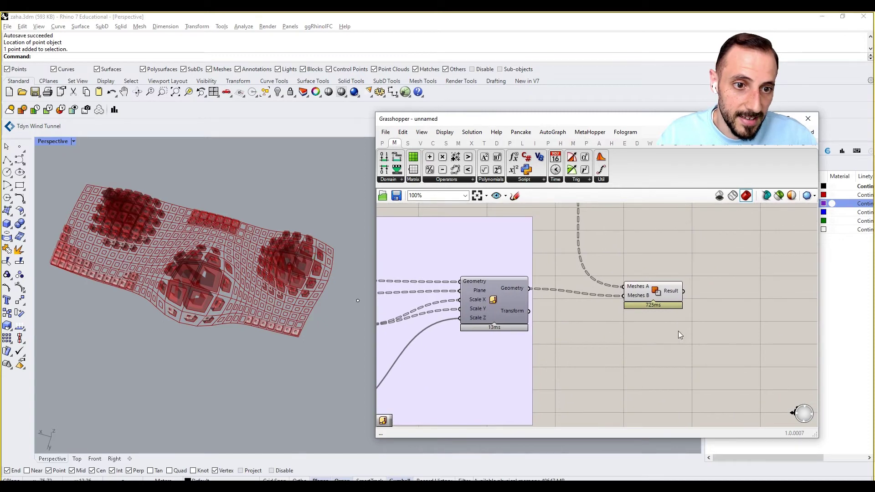
right_click_drag(723, 293, 700, 346)
scroll(682, 344, "down", 1)
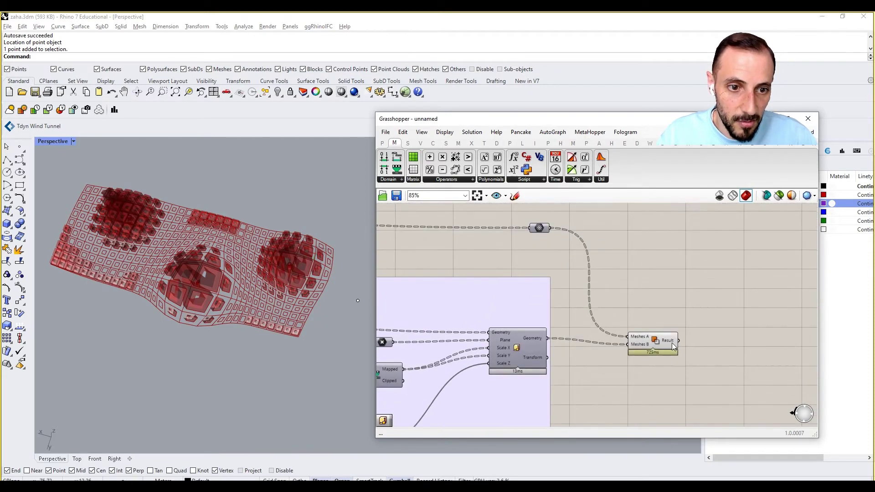
mouse_move(670, 343)
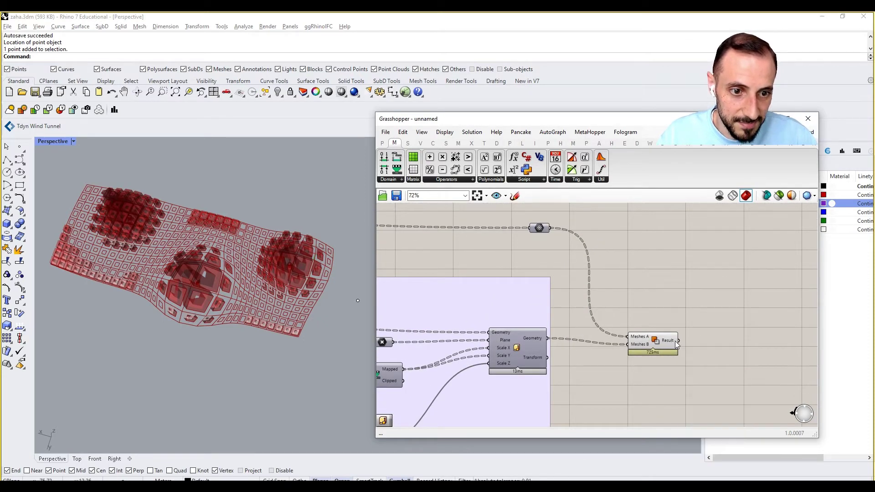
scroll(670, 344, "down", 3)
double_click(690, 334)
type("ME")
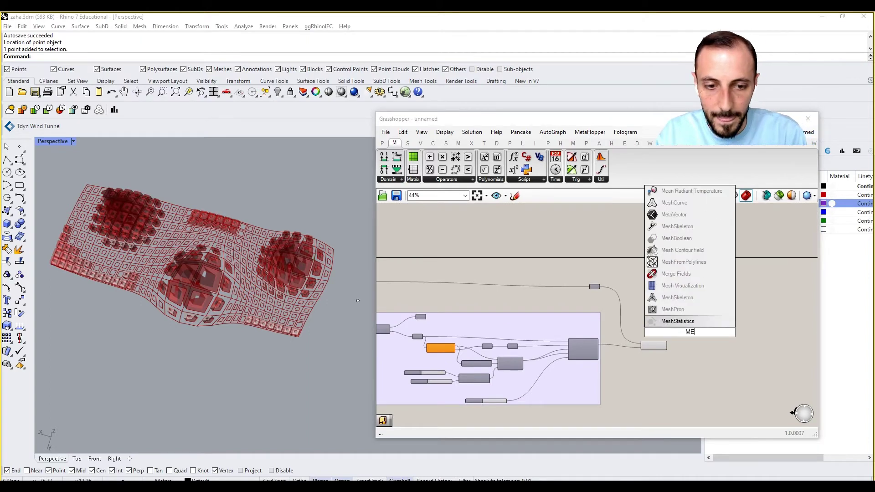
key("Escape")
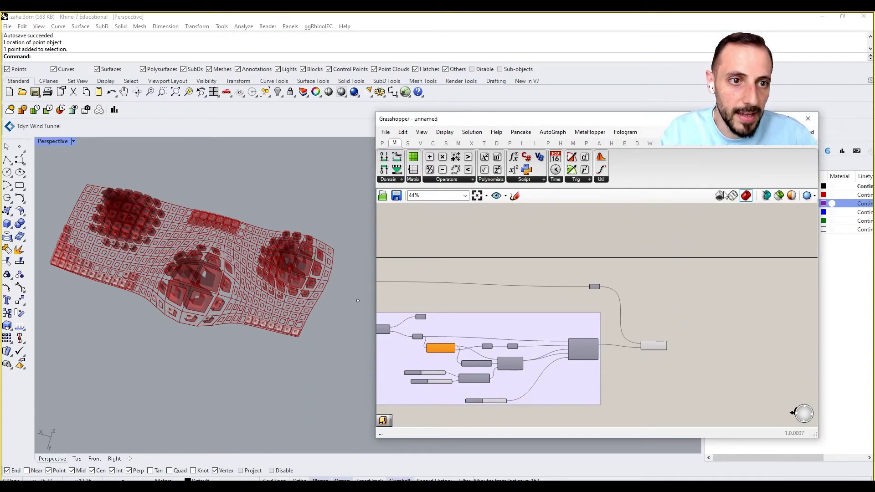
double_click(679, 292)
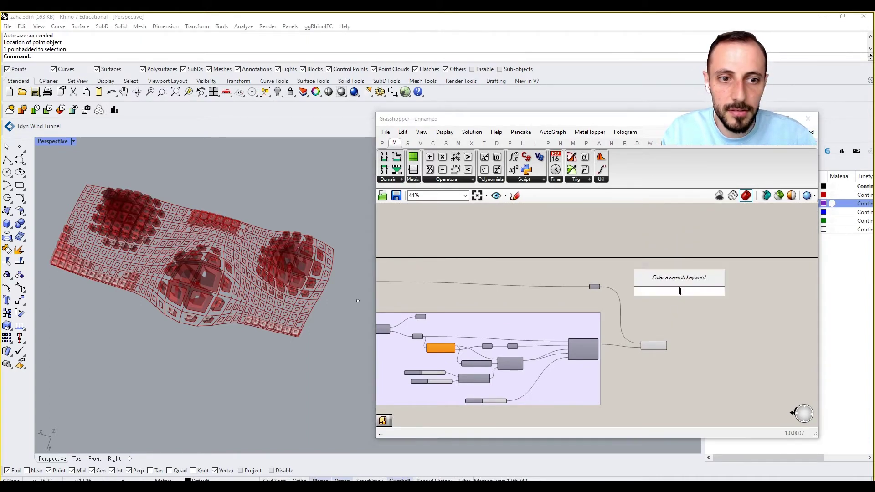
left_click(457, 143)
Step: Search the component library for "clean" and "mesh clean" beside the mesh joining component upstream of the lavender group
right_click_drag(475, 268, 533, 287)
scroll(664, 261, "down", 5)
scroll(509, 318, "up", 5)
scroll(538, 272, "up", 5)
right_click_drag(442, 312, 582, 306)
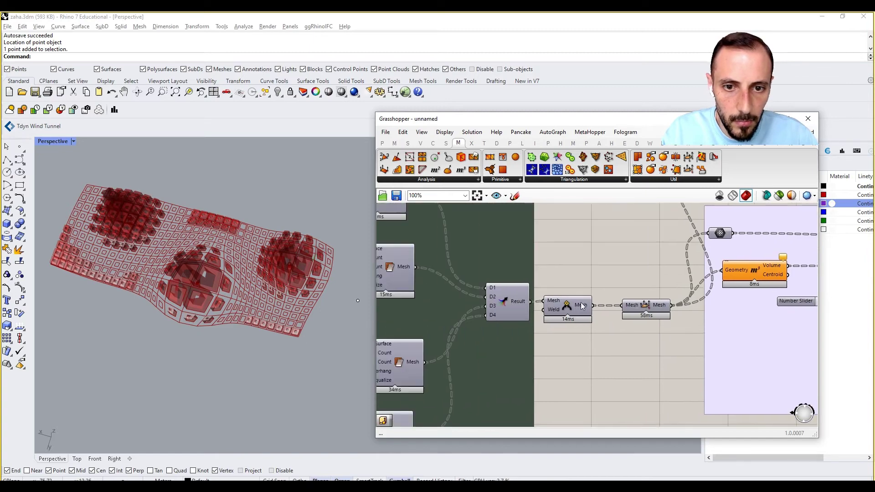
double_click(567, 271)
type("CLEAN")
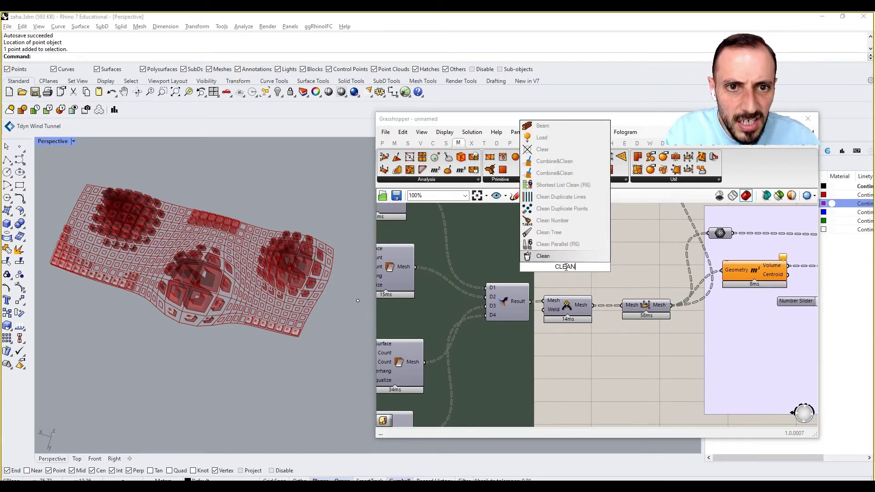
key("Escape")
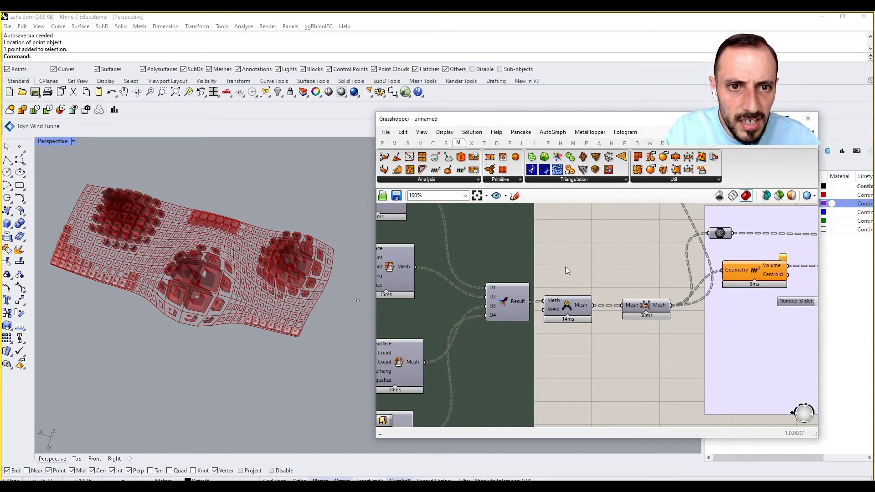
double_click(566, 269)
type("MESH CL")
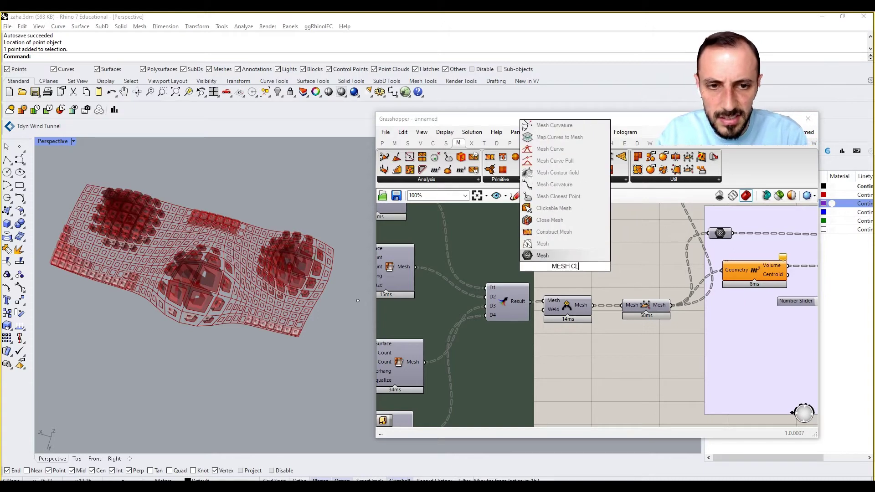
type("EAN")
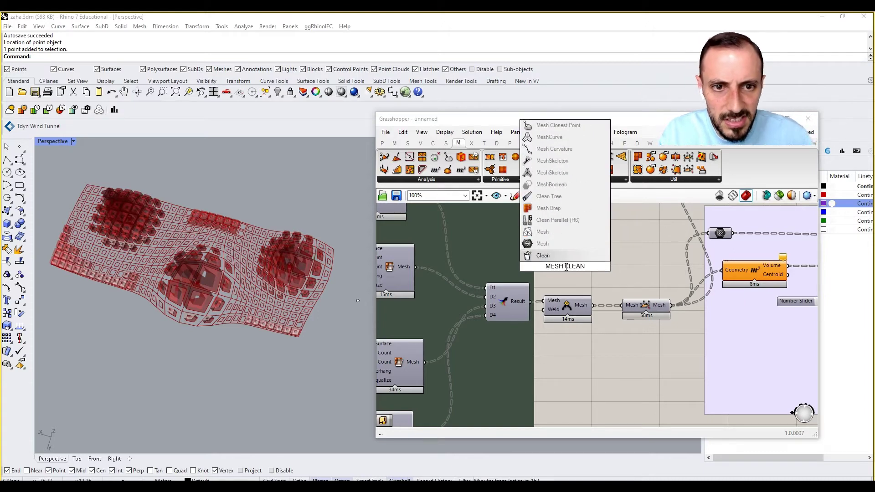
Step: Locate where the mesh joining component comes from and look through Weaverbird's Extract components
left_click(577, 302)
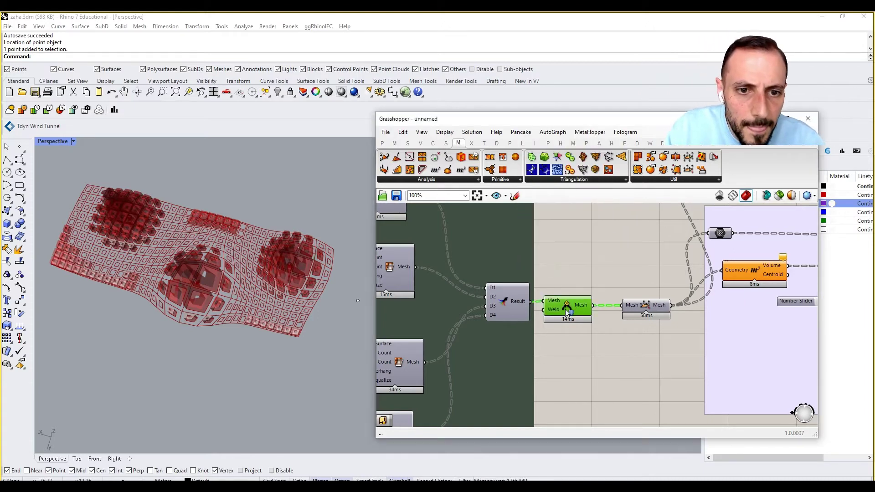
left_click(568, 312, "ctrl+alt")
left_click(468, 180)
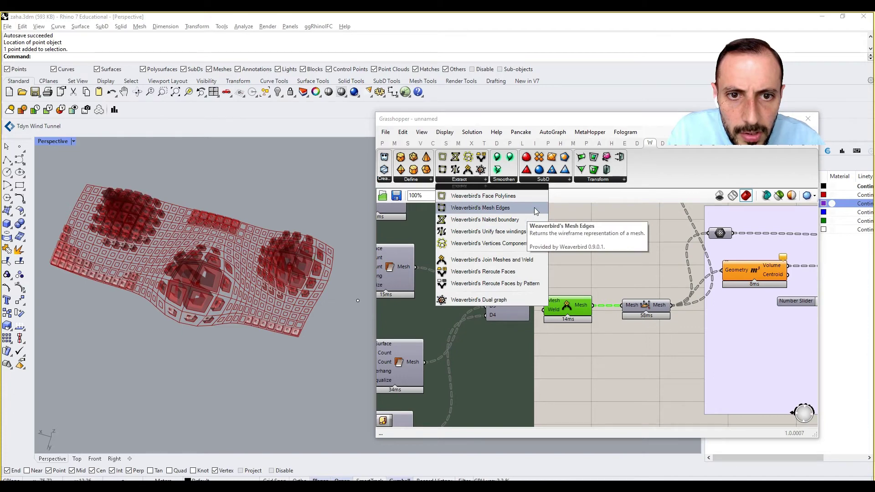
Step: Add a Combine&Clean component above Weaverbird's Join Meshes and Weld component
double_click(585, 237)
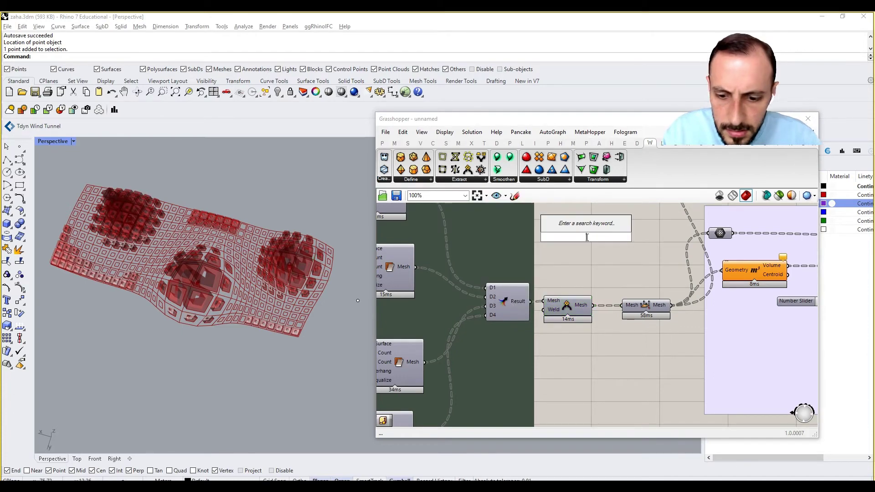
type("c;lean")
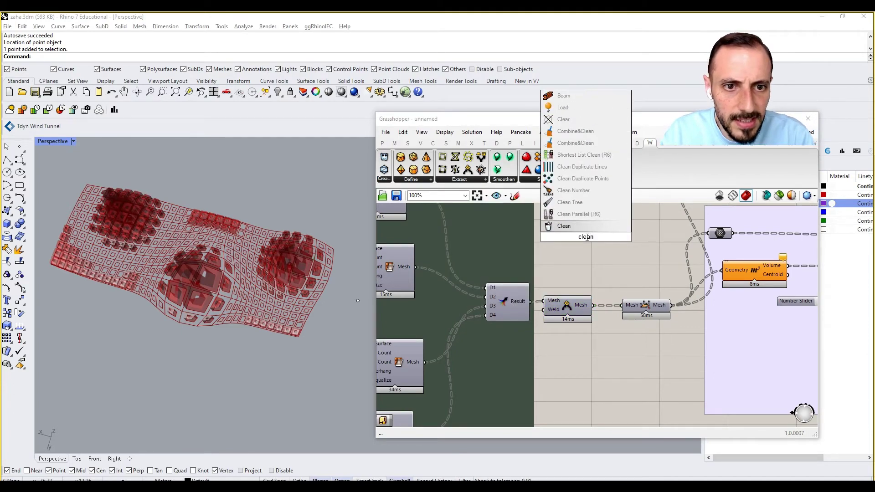
left_click(574, 142)
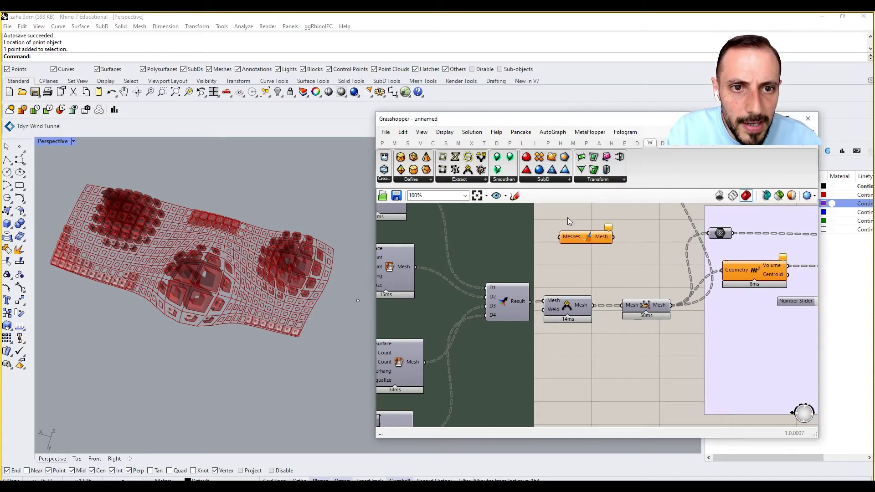
right_click_drag(550, 305, 524, 318)
scroll(526, 306, "down", 2)
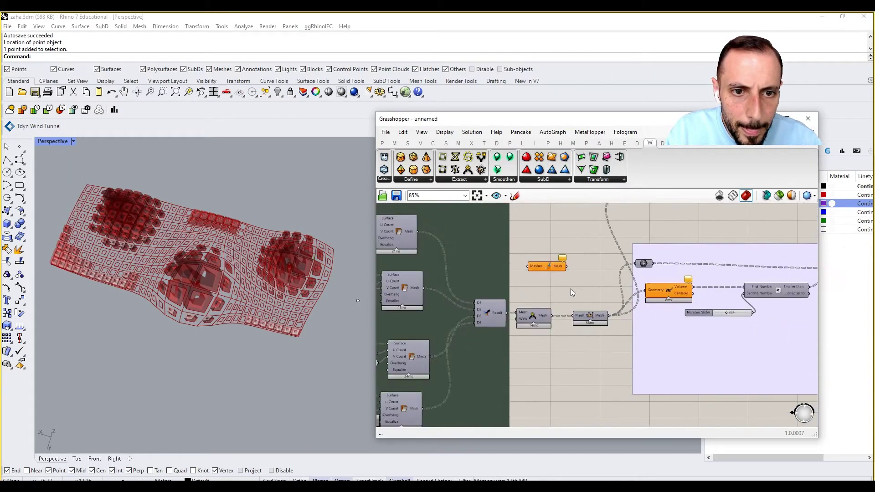
Step: Feed the welded mesh into Combine&Clean and move the downstream connections onto its Mesh output, checking the Volume output
scroll(570, 288, "up", 2)
left_click_drag(621, 324, 590, 267)
mouse_move(552, 258)
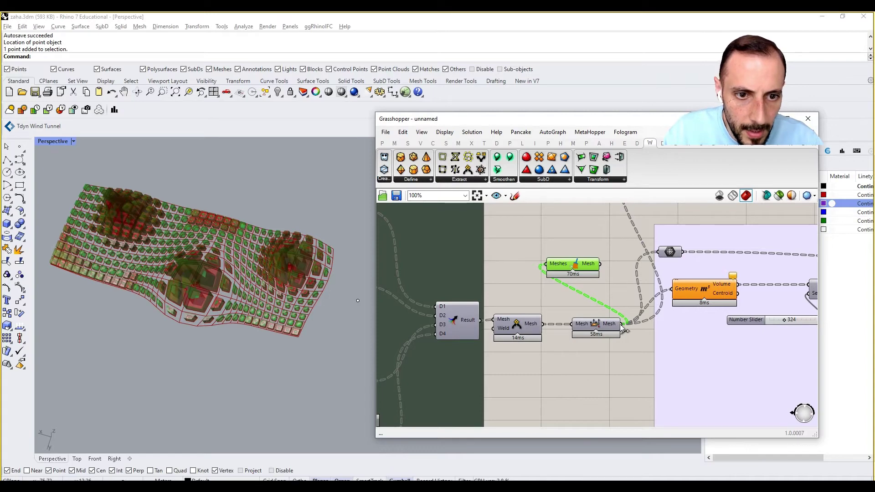
left_click_drag(623, 327, 621, 324)
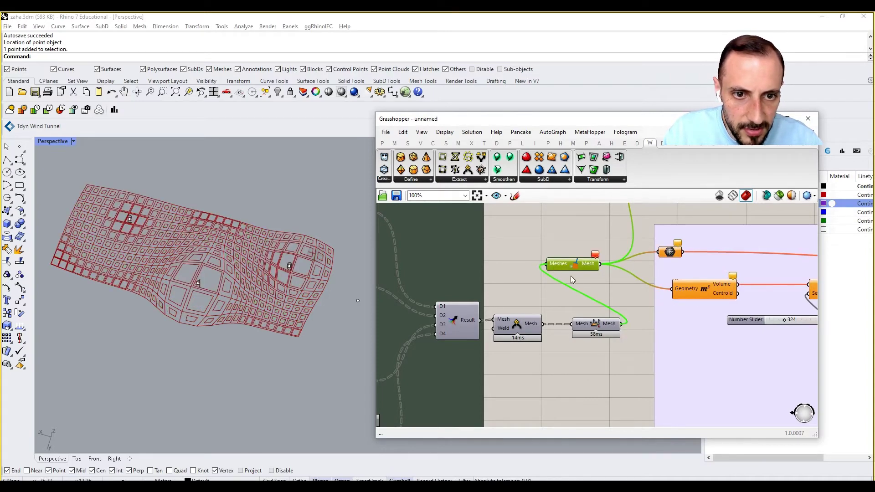
scroll(635, 313, "down", 3)
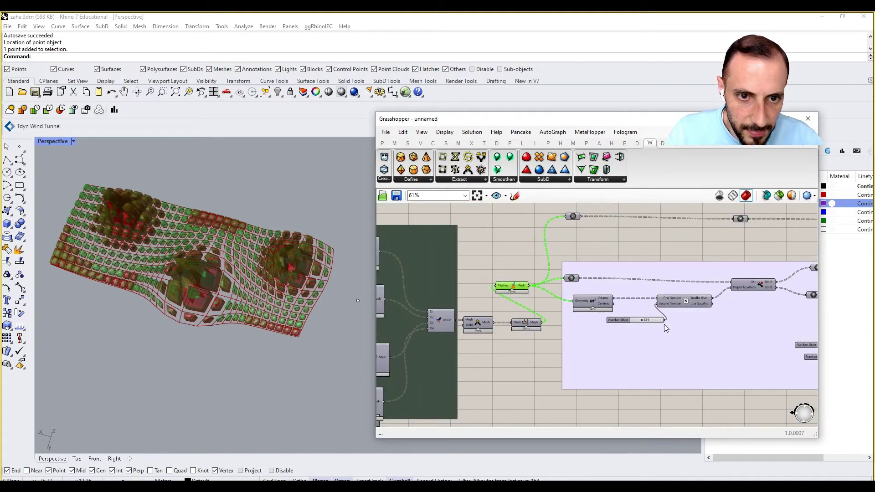
right_click_drag(664, 324, 610, 328)
mouse_move(552, 306)
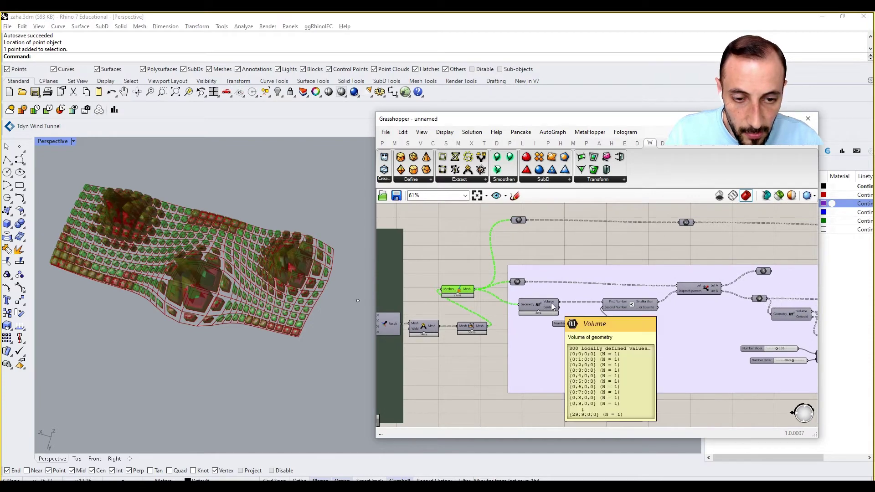
left_click(464, 273)
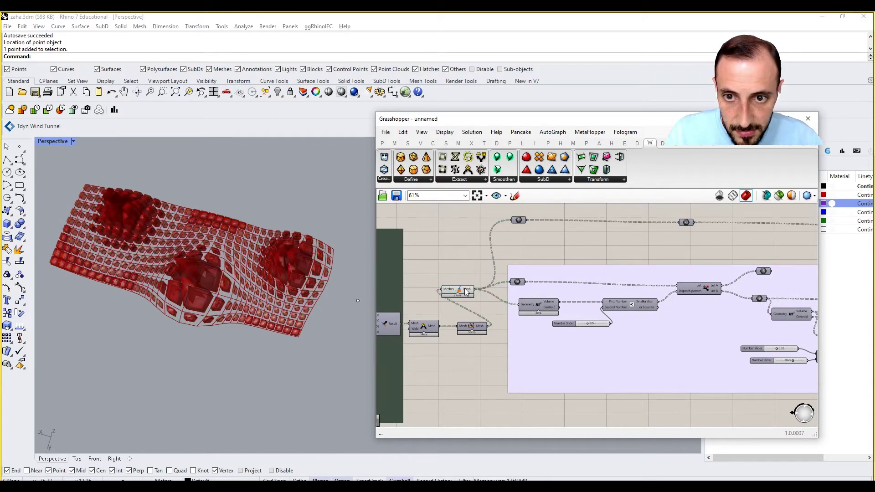
Step: Turn off the preview of the Combine&Clean component after checking the mesh difference component downstream
scroll(665, 321, "down", 5)
right_click_drag(664, 321, 523, 318)
scroll(711, 317, "up", 7)
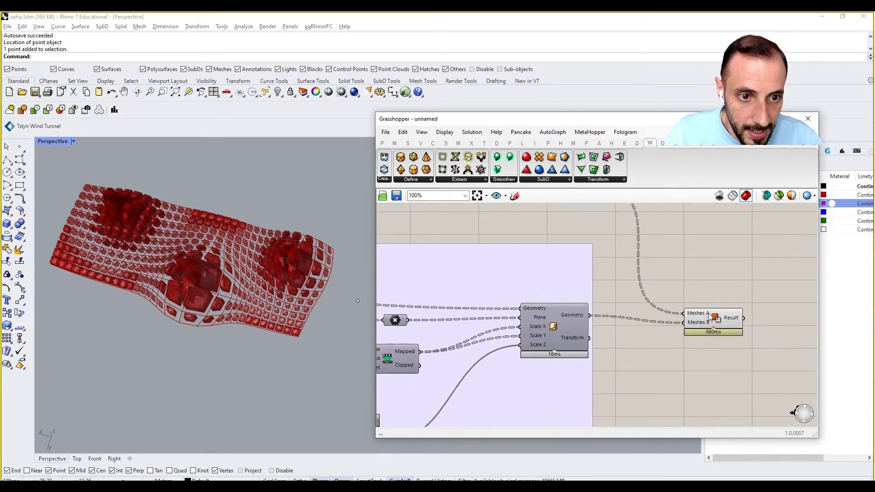
mouse_move(711, 318)
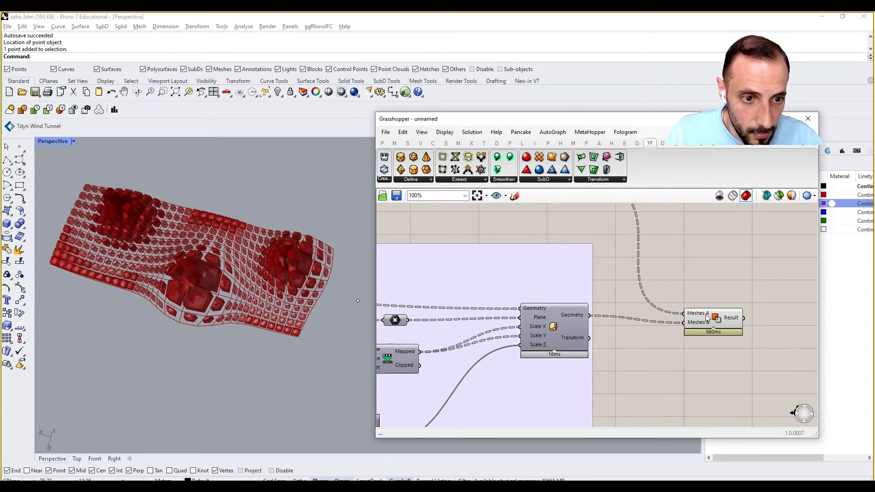
right_click_drag(700, 327, 757, 315)
scroll(758, 315, "down", 5)
scroll(501, 305, "up", 3)
right_click_drag(496, 301, 536, 283)
scroll(500, 305, "up", 1)
right_click(534, 274)
left_click(546, 262)
scroll(536, 283, "down", 4)
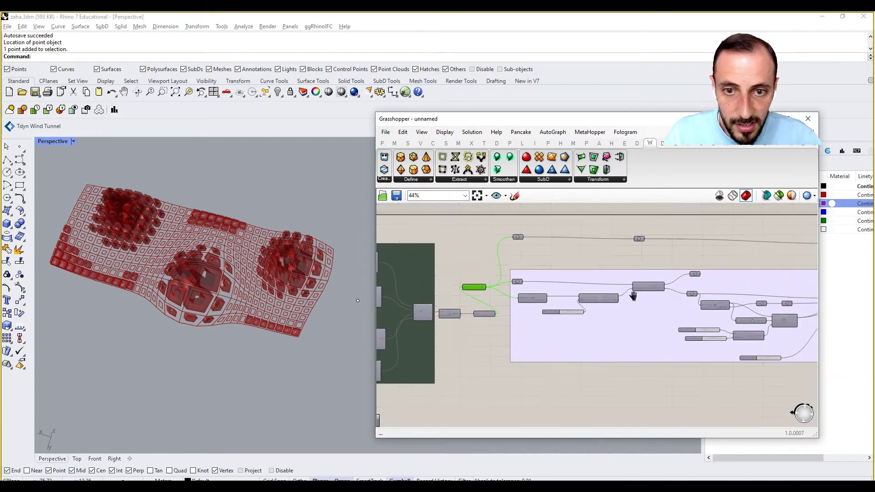
Step: Add a Mesh parameter after the mesh difference component and connect the Result output to it
right_click_drag(634, 294, 466, 297)
scroll(683, 307, "up", 4)
right_click_drag(757, 302, 730, 333)
left_click(690, 307)
left_click(681, 321)
scroll(682, 321, "down", 2)
scroll(728, 333, "up", 3)
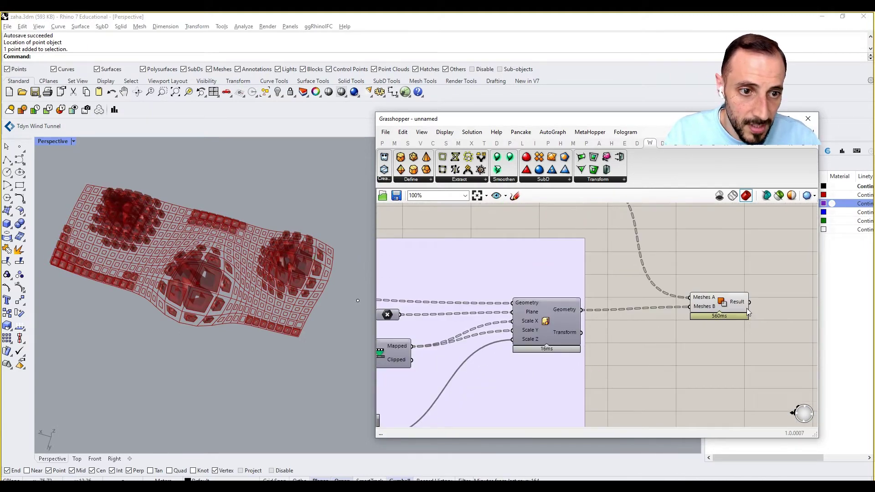
double_click(721, 317)
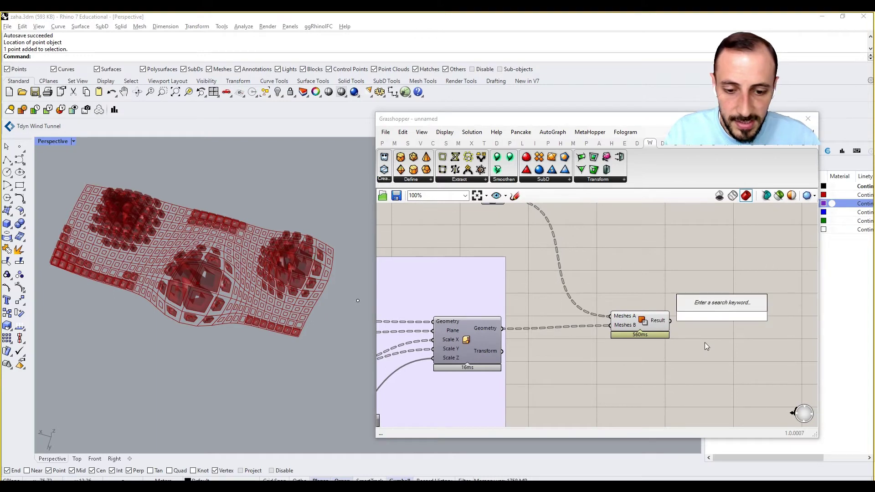
type("mesh")
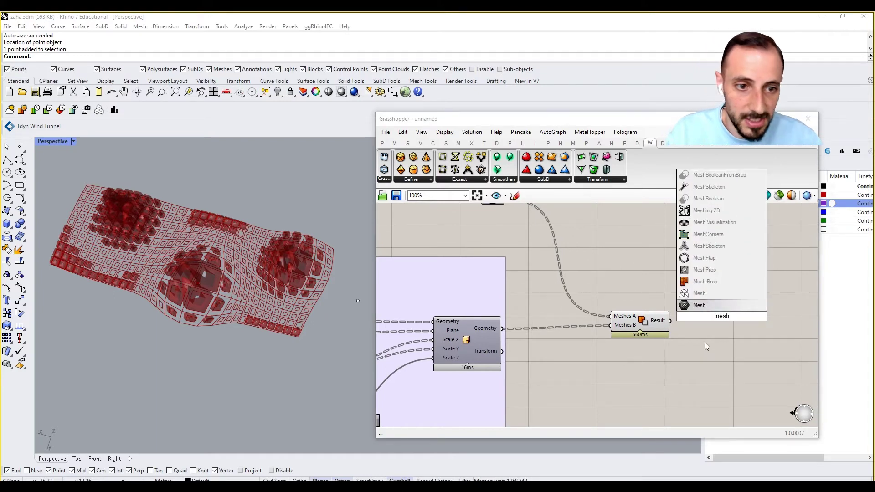
left_click(709, 309)
left_click_drag(668, 321, 709, 316)
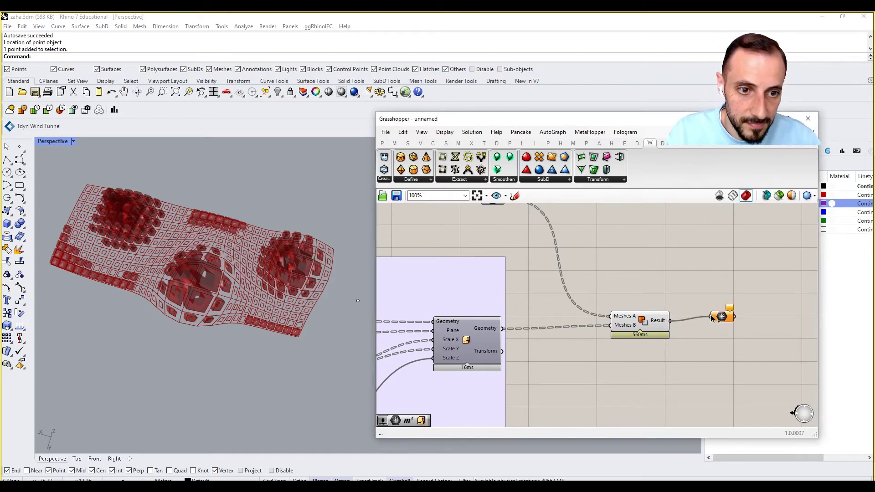
Step: Add a Mesh parameter for the dispatched List A meshes and place it at the downstream end of the lavender group
scroll(638, 319, "down", 2)
right_click_drag(592, 319, 462, 286)
scroll(606, 266, "down", 1)
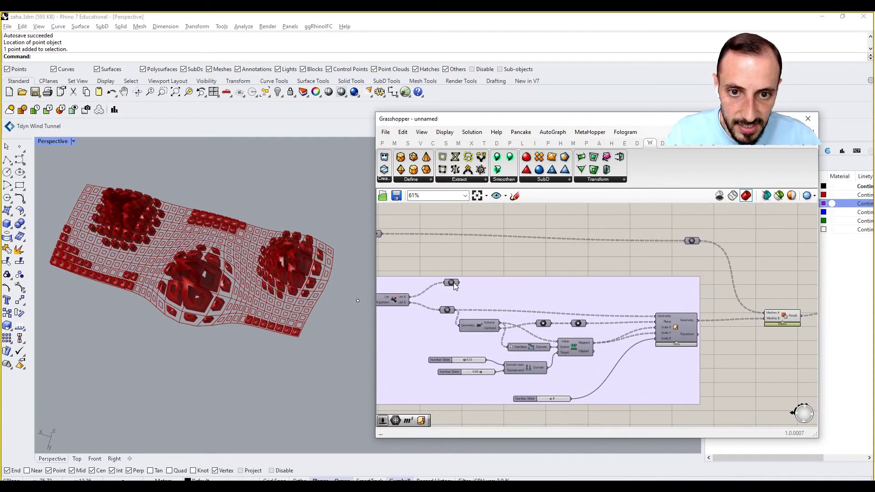
left_click(454, 283)
type("MergeAllCoplanarFaces")
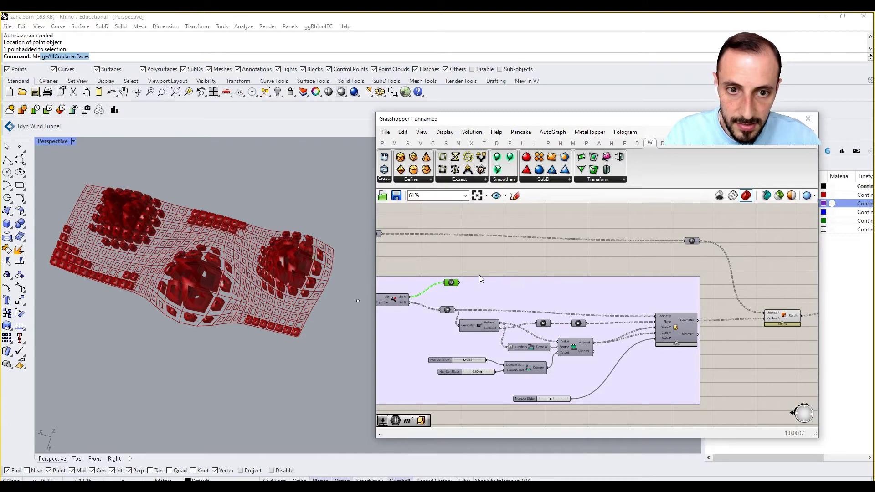
double_click(482, 262)
type("mesh")
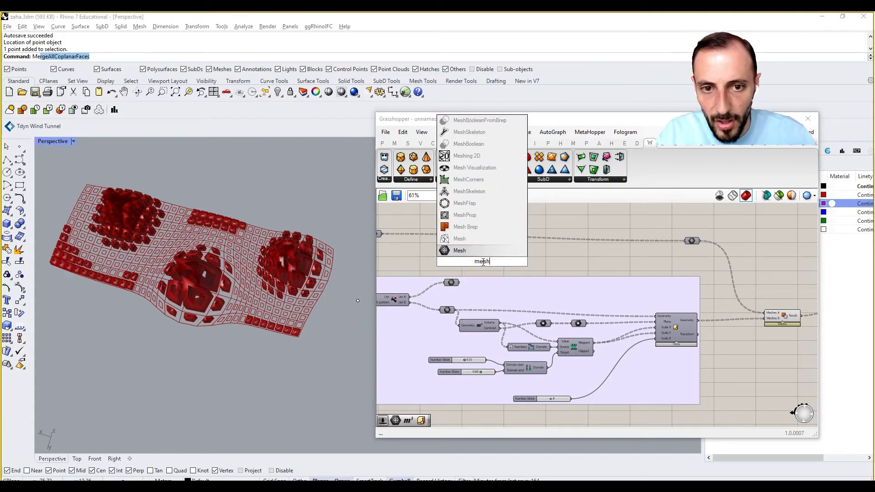
key("Return")
scroll(469, 271, "up", 2)
left_click_drag(454, 286, 720, 276)
right_click_drag(719, 276, 531, 281)
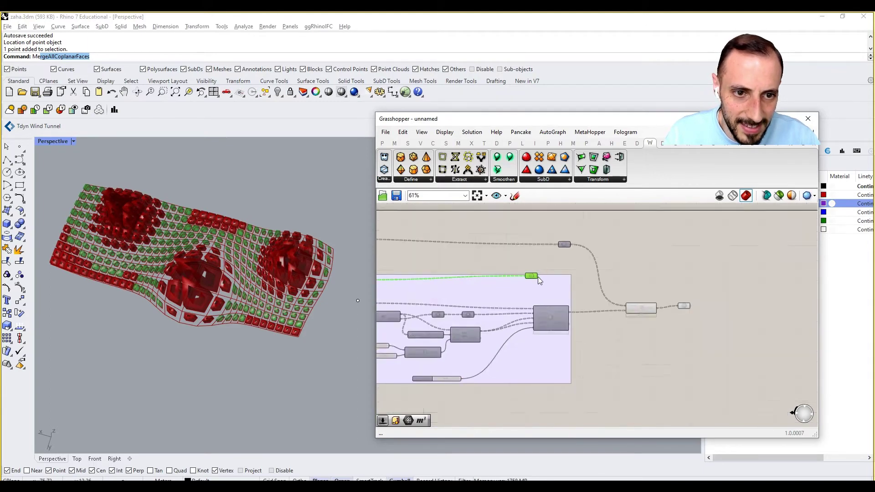
Step: Carry the List A meshes into another Mesh parameter outside the lavender group, above the mesh difference result's parameter
left_click_drag(530, 279, 690, 281)
left_click(724, 291)
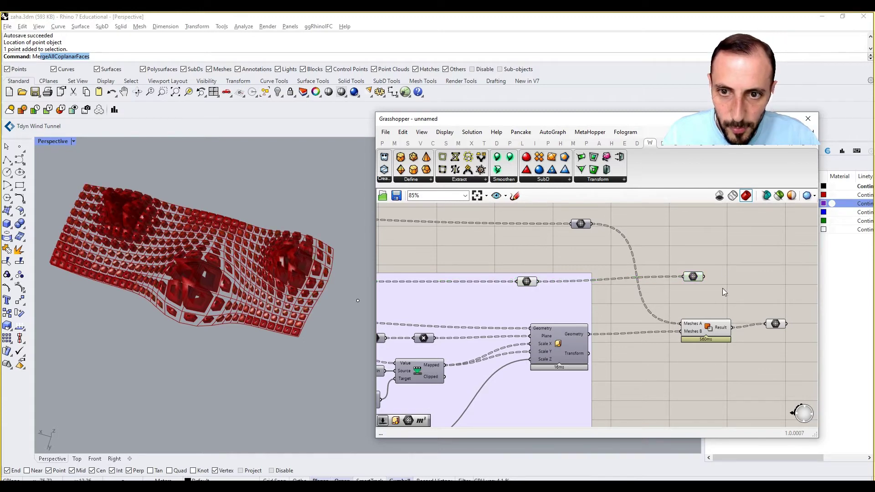
left_click(774, 324)
left_click_drag(692, 278, 779, 283)
scroll(733, 268, "down", 5)
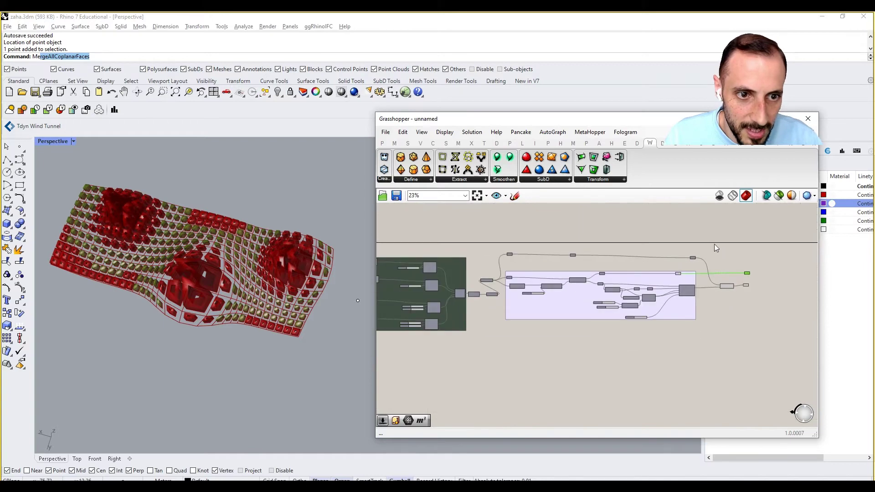
left_click_drag(712, 242, 502, 343)
right_click(552, 310)
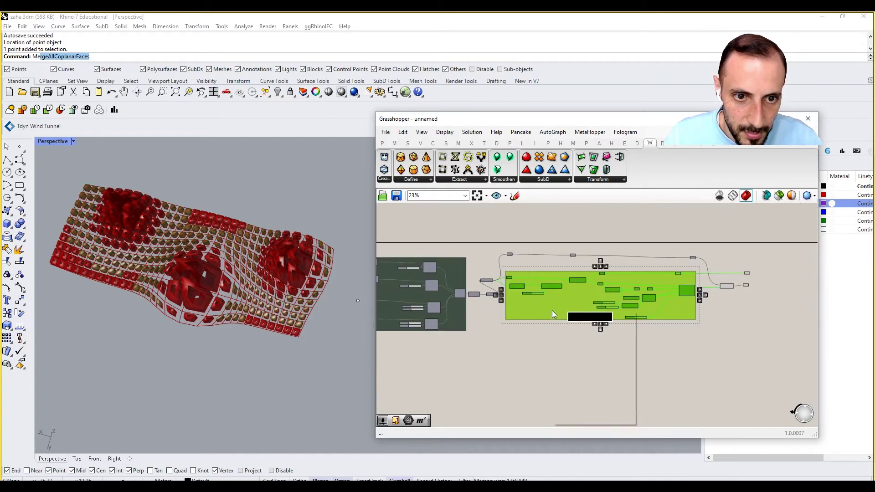
left_click(581, 381)
left_click(738, 294)
Step: Add Weaverbird's red-sphere SubD component fed by the difference result's Mesh parameter, and hide the previews of the difference and that parameter
scroll(738, 294, "up", 8)
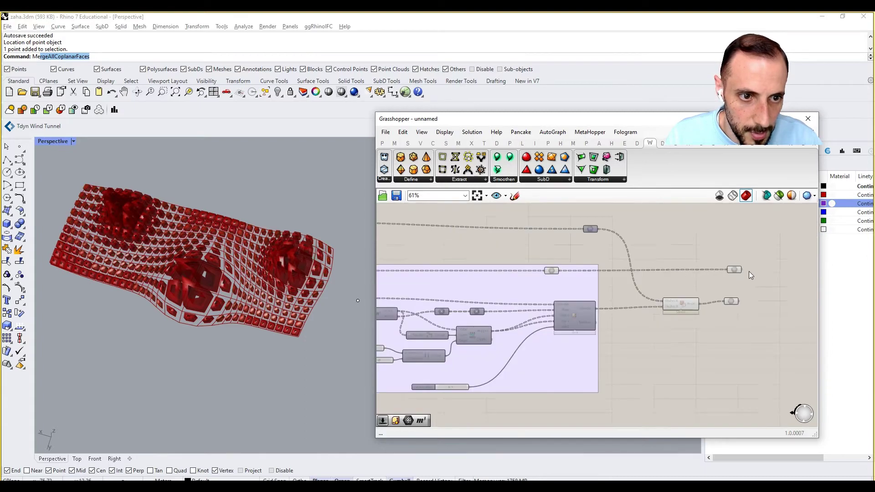
double_click(731, 305)
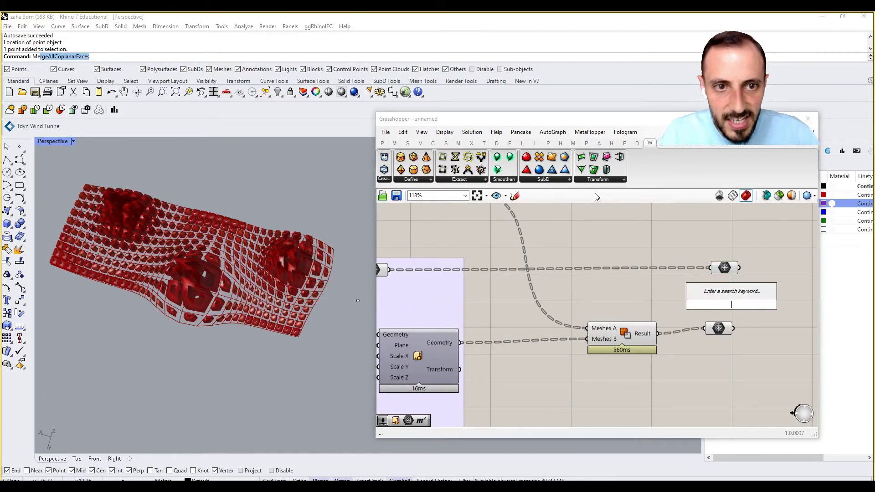
left_click_drag(526, 157, 756, 325)
left_click_drag(687, 323, 707, 314)
right_click(588, 341)
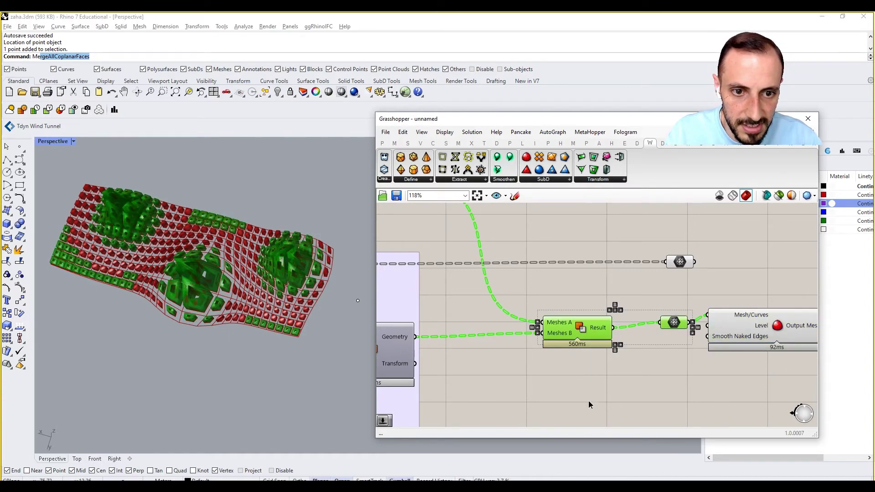
left_click(638, 364)
Step: Add a number slider set to 3 and connect it to the subdivision component's Level input
double_click(647, 377)
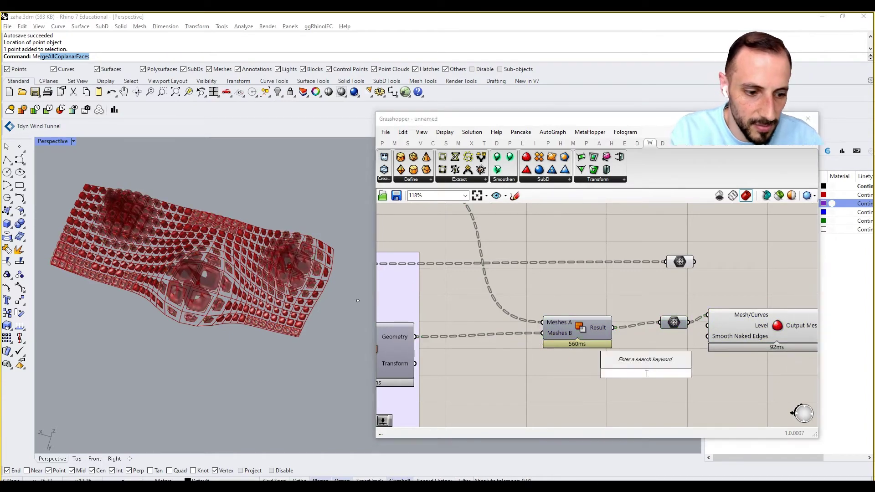
type("3")
key("Return")
left_click_drag(702, 374, 730, 333)
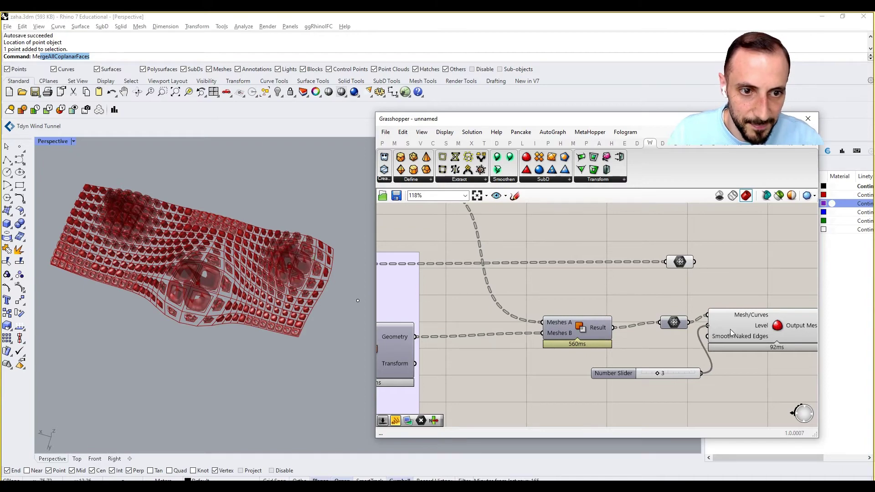
left_click(728, 331)
Step: Examine the smoothed hollow panels around the central bulge and facade edge, and test the Level slider
scroll(197, 253, "up", 8)
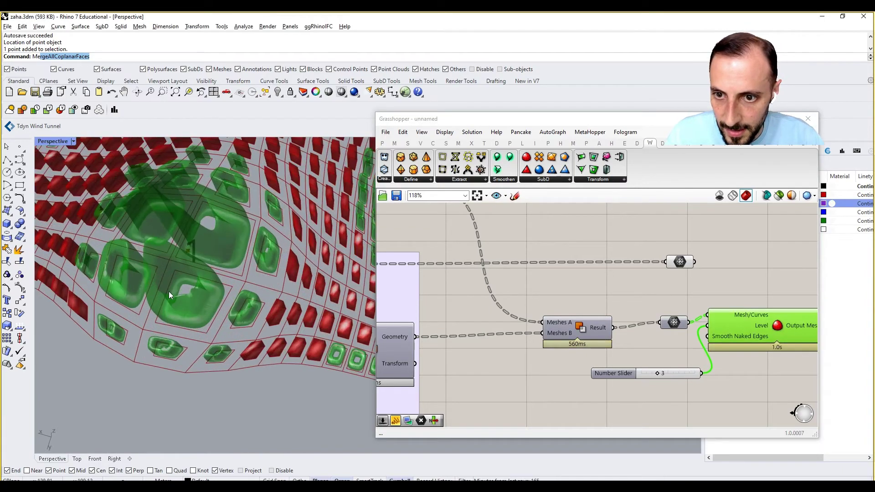
scroll(199, 241, "down", 5)
right_click_drag(197, 254, 209, 289)
scroll(387, 280, "up", 2)
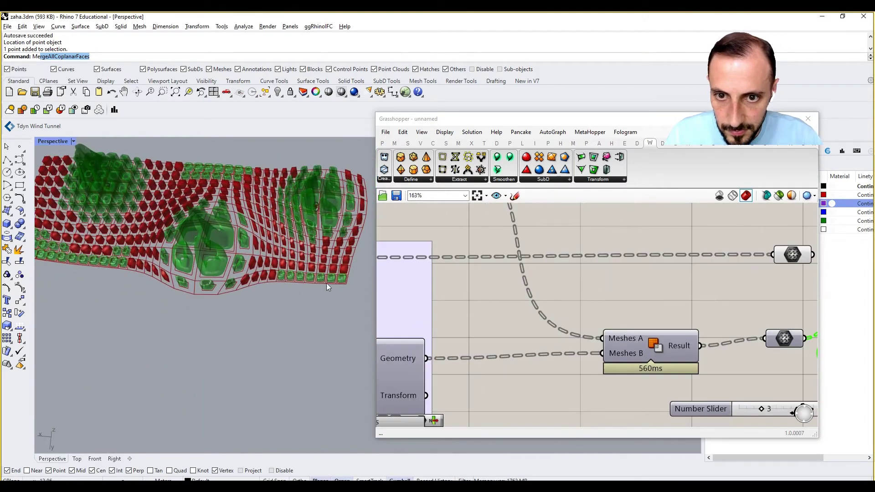
scroll(329, 282, "up", 9)
scroll(335, 273, "up", 6)
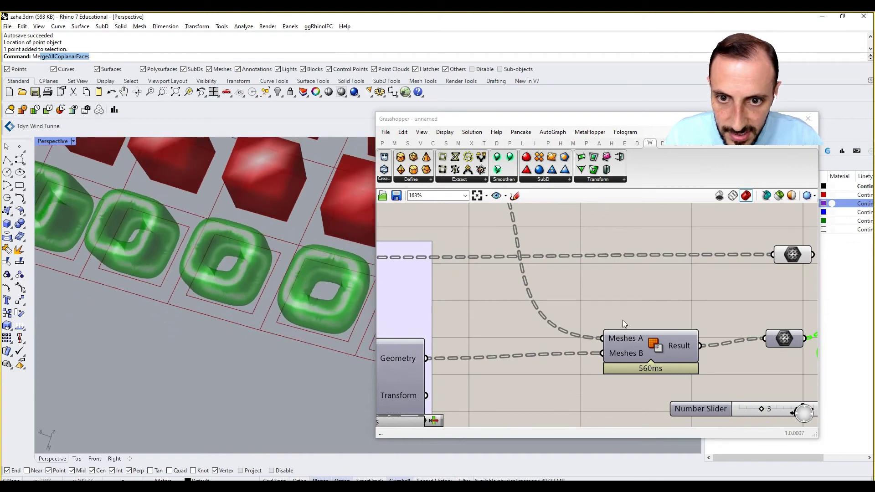
right_click_drag(795, 344, 642, 324)
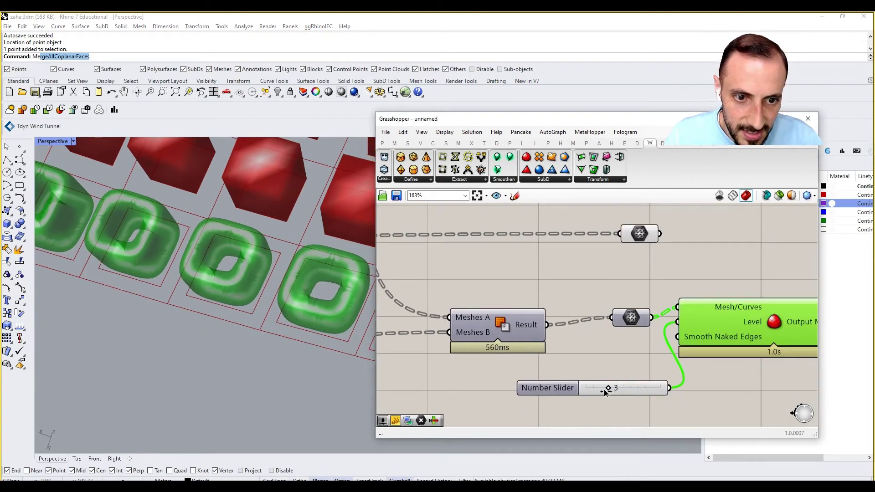
mouse_move(605, 393)
left_mouse_down()
mouse_move(596, 393)
mouse_move(608, 393)
left_mouse_up()
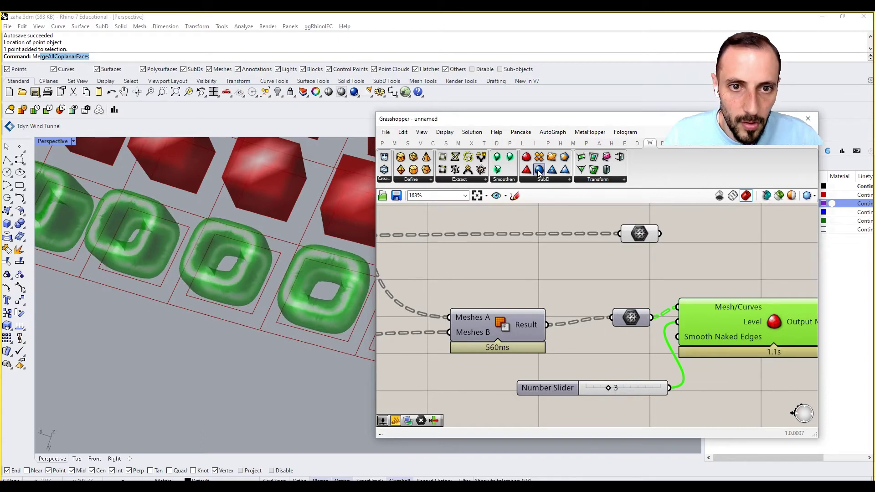
Step: Replace the red-sphere subdivision component with Weaverbird's blue-sphere one, connecting the difference mesh and the Level slider to it
left_click_drag(539, 172, 750, 273)
left_click_drag(652, 315, 654, 256)
left_click_drag(669, 359, 657, 275)
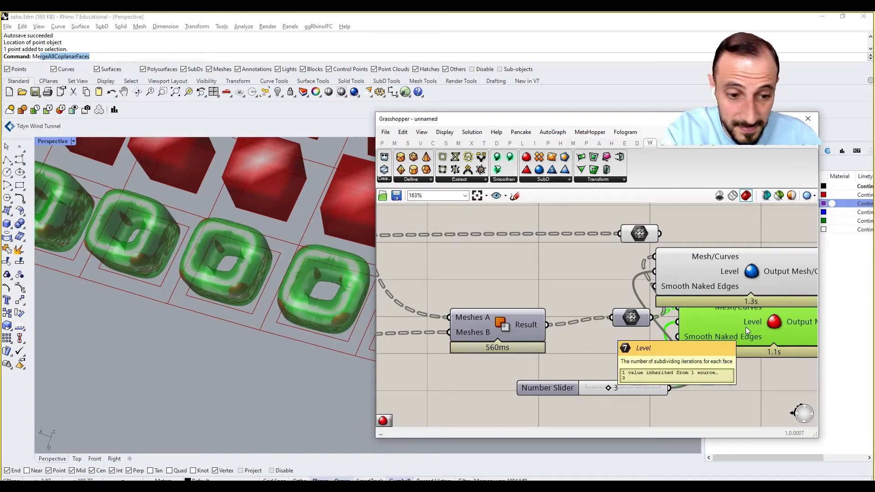
key("Delete")
right_click_drag(740, 319, 666, 283)
left_click_drag(666, 283, 697, 321)
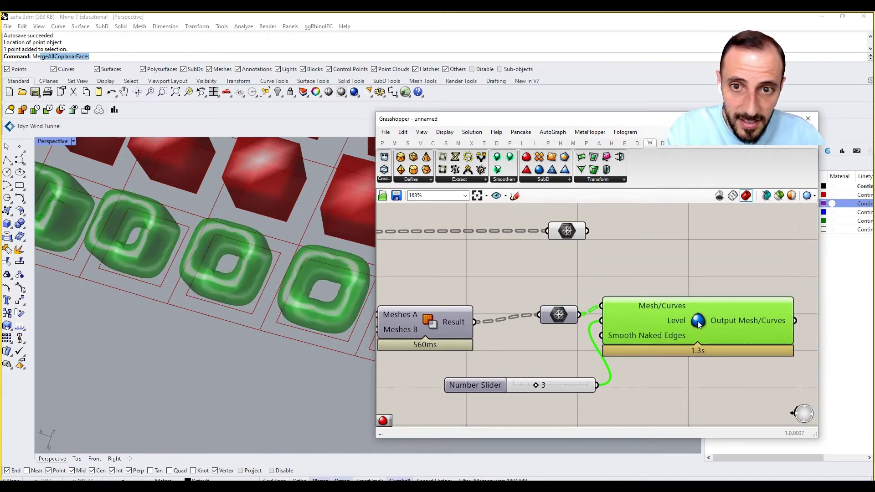
Step: Inspect the newly subdivided panels across the facade and close up at the large central openings
scroll(261, 287, "down", 15)
scroll(153, 219, "up", 9)
right_click_drag(152, 220, 169, 258)
scroll(169, 257, "up", 5)
scroll(193, 265, "up", 8)
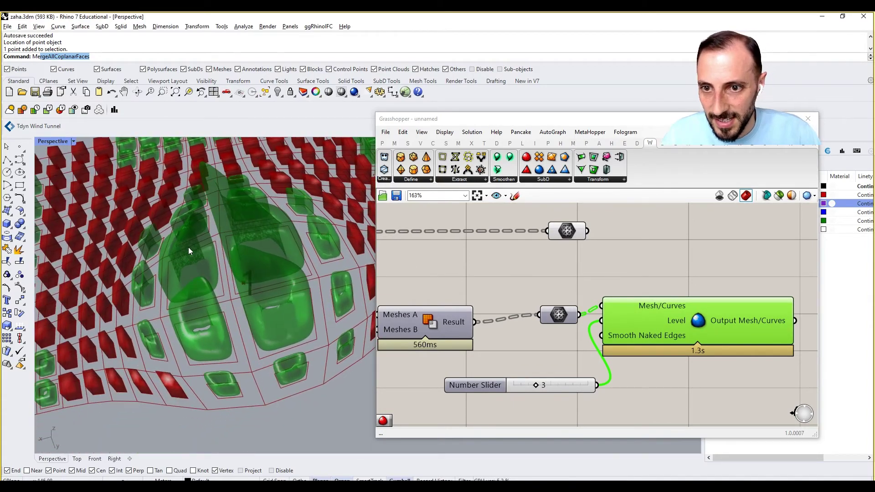
scroll(192, 265, "down", 3)
right_click_drag(196, 301, 184, 345)
Step: Turn on the Scale component's preview and examine how the scaled copies pass through the smoothed hollow panels
scroll(631, 321, "down", 5)
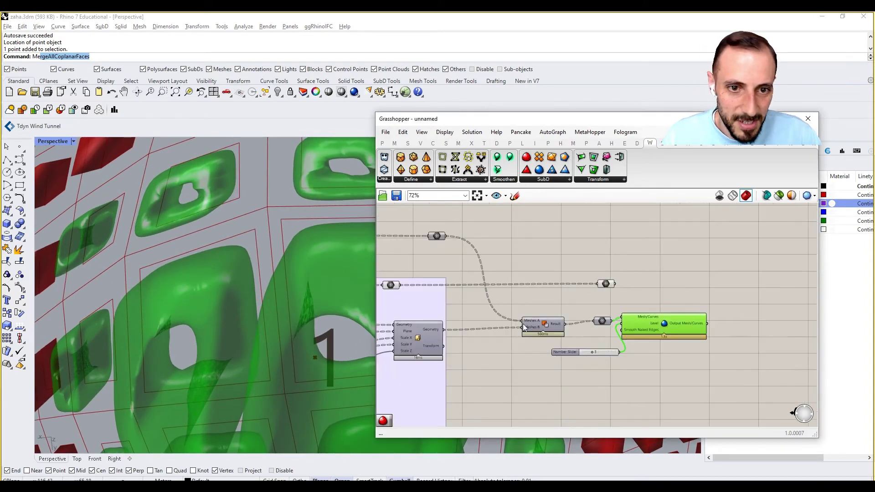
right_click_drag(444, 335, 518, 344)
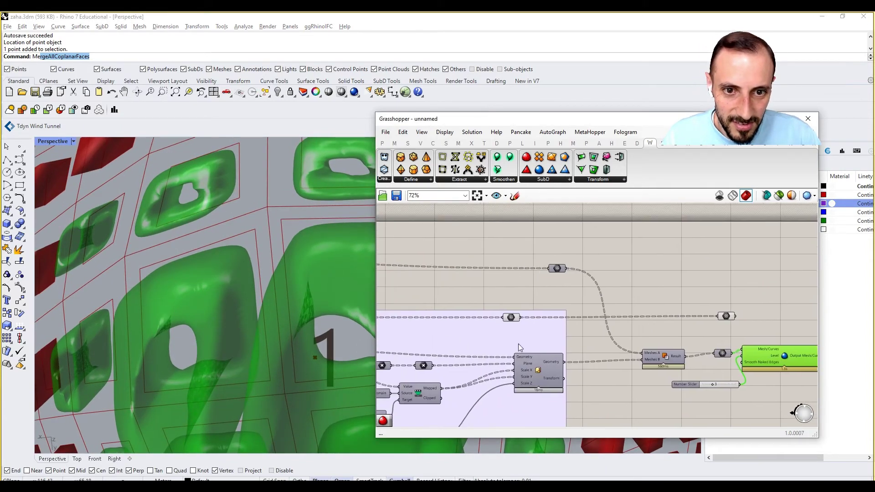
left_click(556, 268)
left_click(544, 374)
right_click(578, 346)
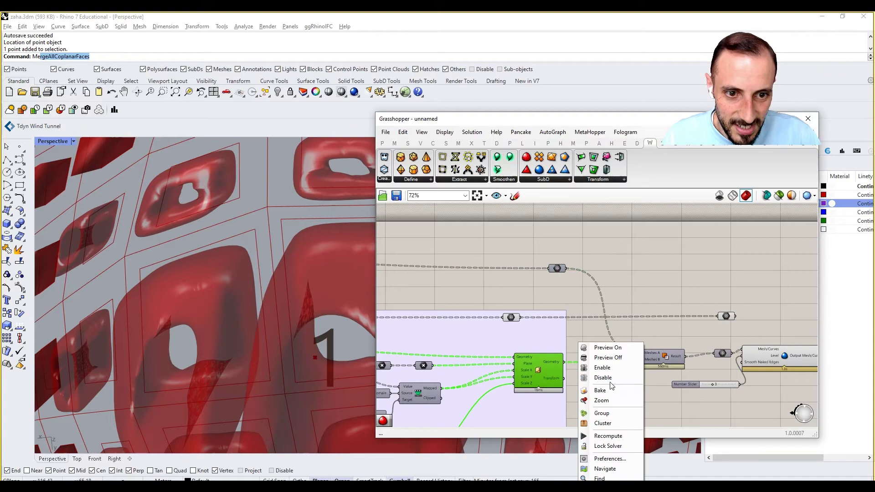
left_click(607, 348)
scroll(299, 250, "up", 5)
right_click_drag(298, 250, 360, 247)
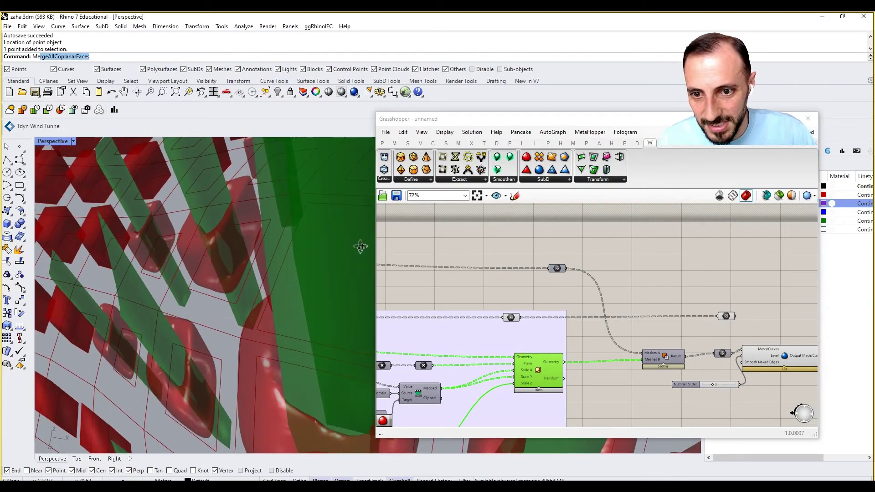
Step: Turn off the preview of the Weaverbird subdivision component
right_click_drag(539, 370, 620, 327)
left_click(713, 306)
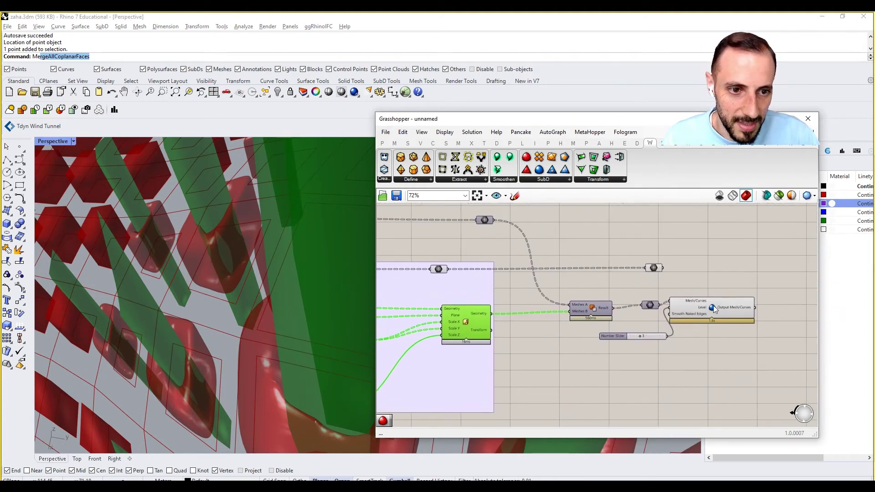
right_click(728, 278)
left_click(740, 289)
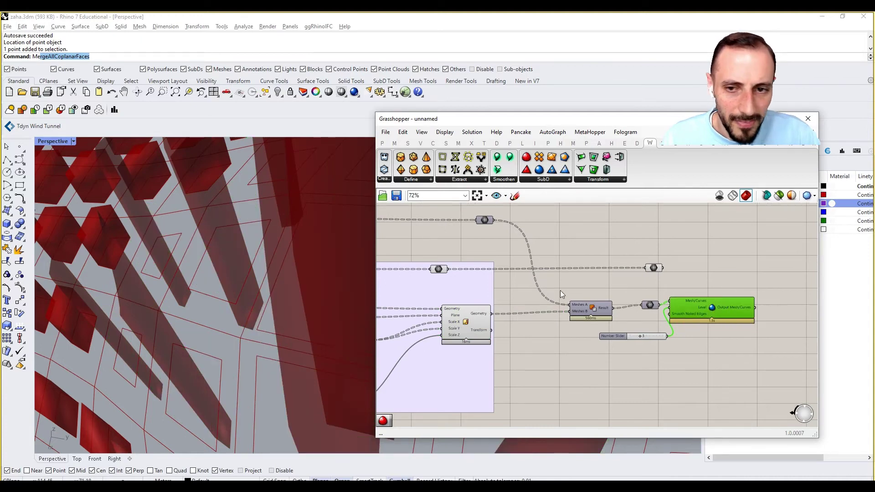
Step: Add a Center Box component below the Scale component and connect the centroid points feeding Scale's Plane input to its Base
right_click_drag(524, 314, 622, 295)
right_click_drag(542, 300, 633, 292)
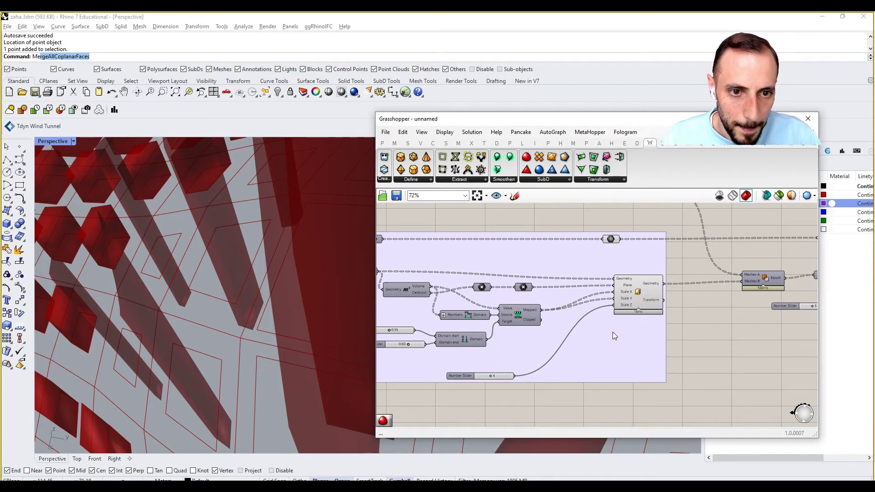
left_click(630, 335)
right_click_drag(728, 324, 703, 336)
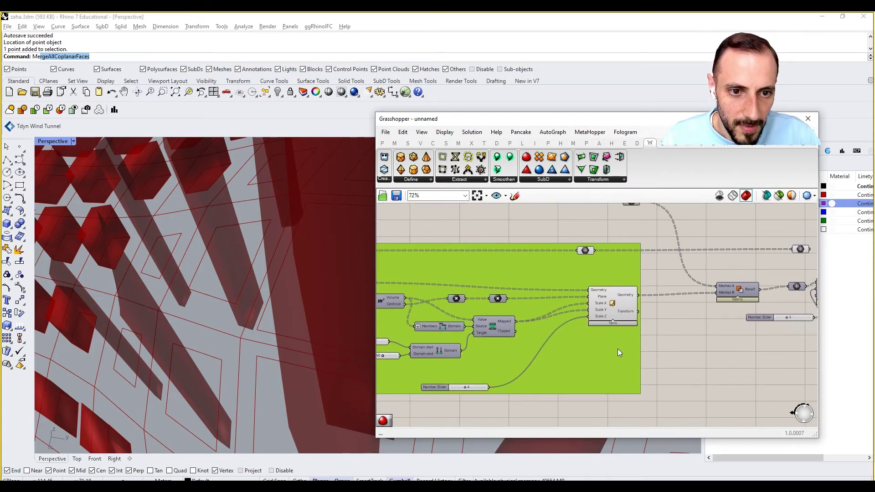
right_click_drag(598, 349, 652, 346)
double_click(652, 346)
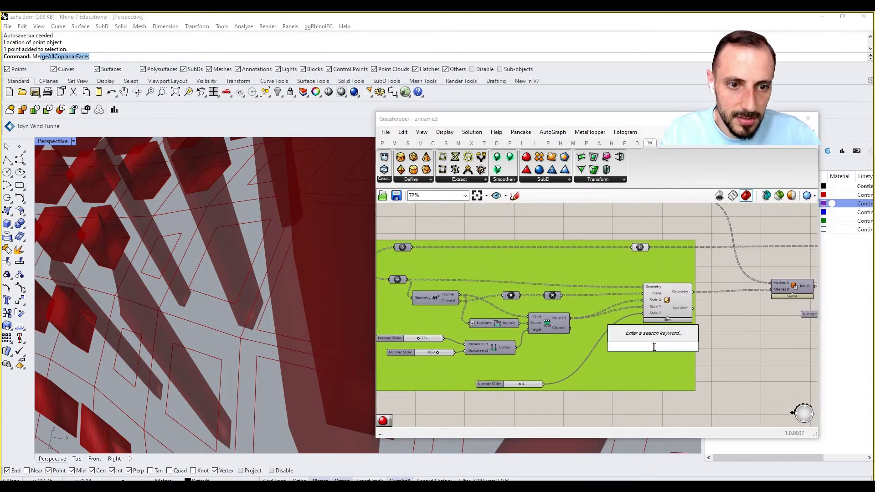
type("box")
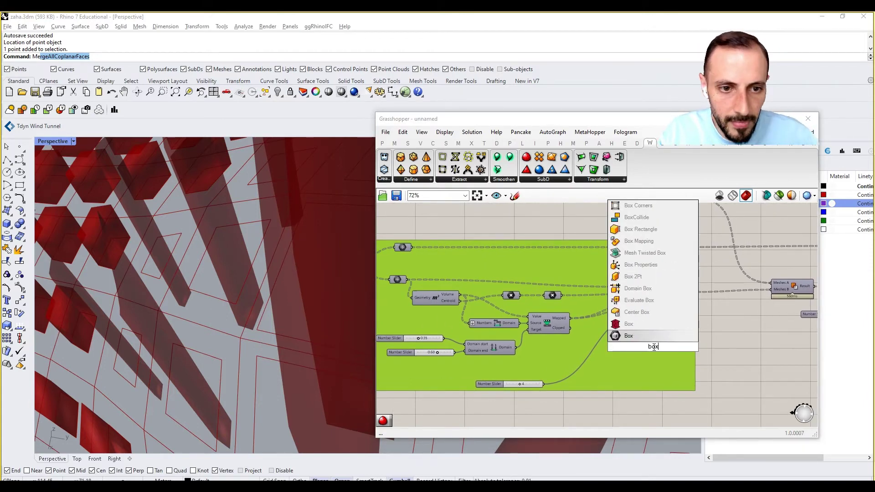
left_click(637, 312)
right_click_drag(624, 325, 690, 330)
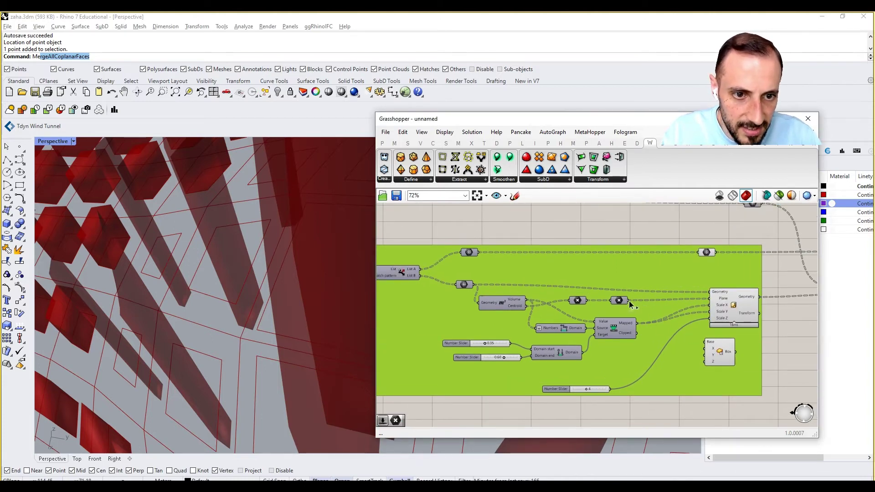
left_click_drag(628, 300, 711, 348)
left_click(715, 351)
Step: Hide the Scale component's preview and shift the Center Box component slightly within the group
right_click_drag(733, 304, 690, 317)
right_click(690, 314)
left_click(700, 336)
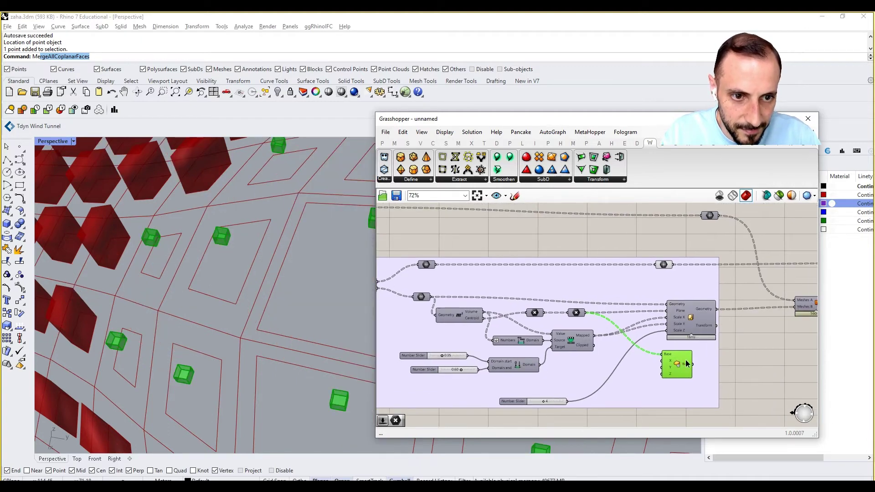
left_click_drag(686, 364, 698, 362)
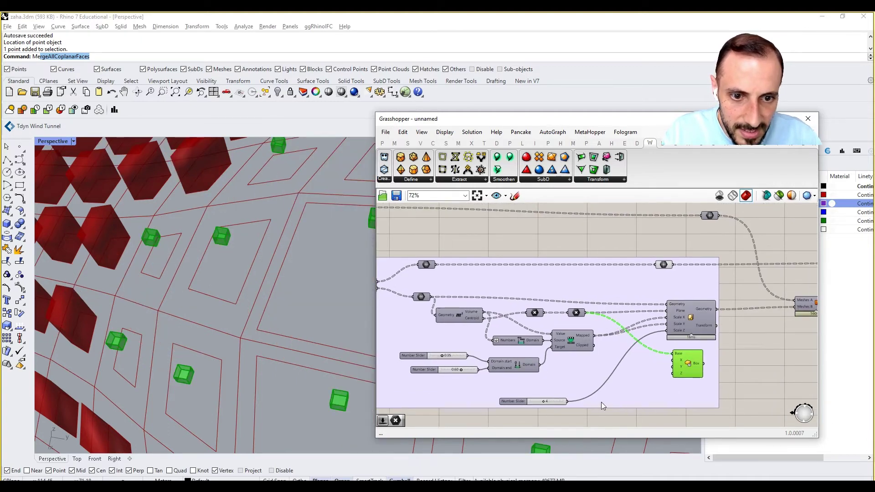
Step: Connect the number slider that drives Scale Z to the Center Box's Z input as well
right_click_drag(574, 381, 574, 373)
left_click_drag(568, 395, 666, 370)
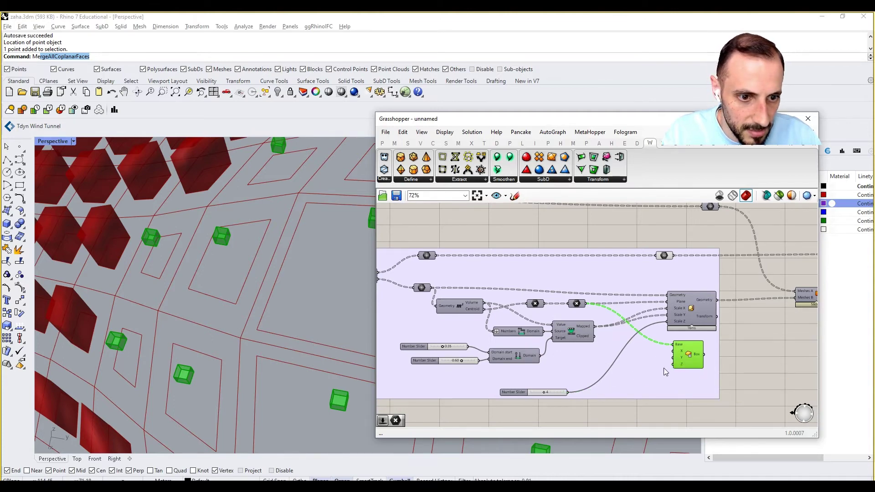
left_click_drag(569, 394, 673, 365)
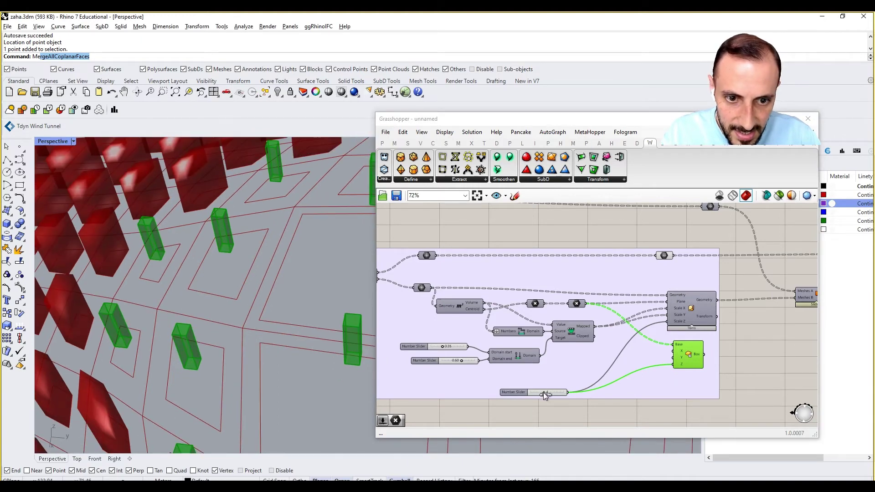
Step: Raise the Z slider to 9 and examine the taller boxes across the whole facade
left_click_drag(543, 392, 549, 398)
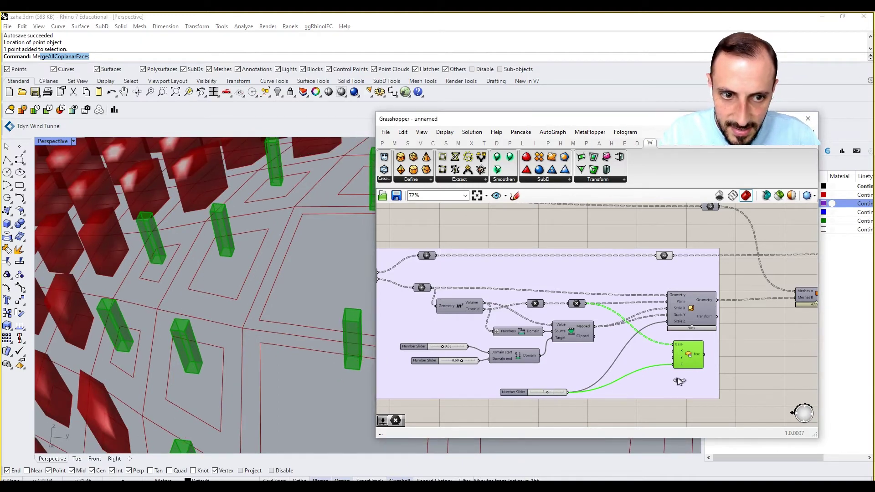
scroll(245, 289, "down", 15)
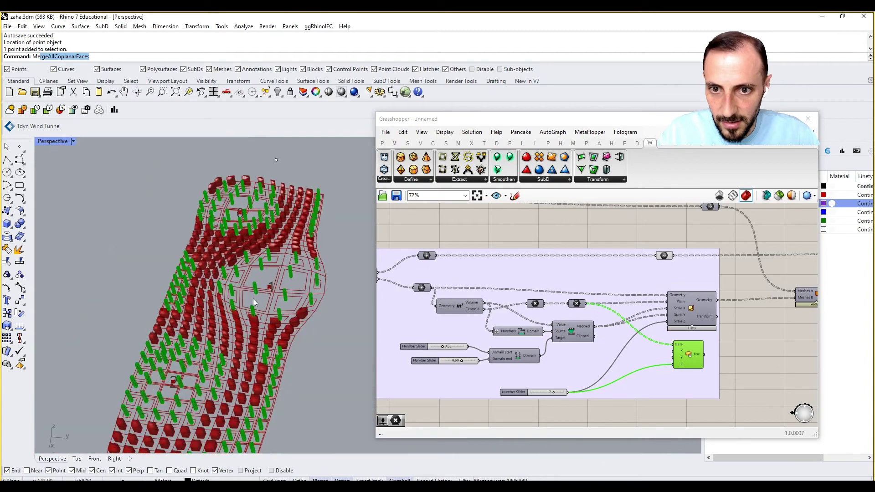
right_click_drag(253, 299, 207, 266)
scroll(487, 357, "up", 3)
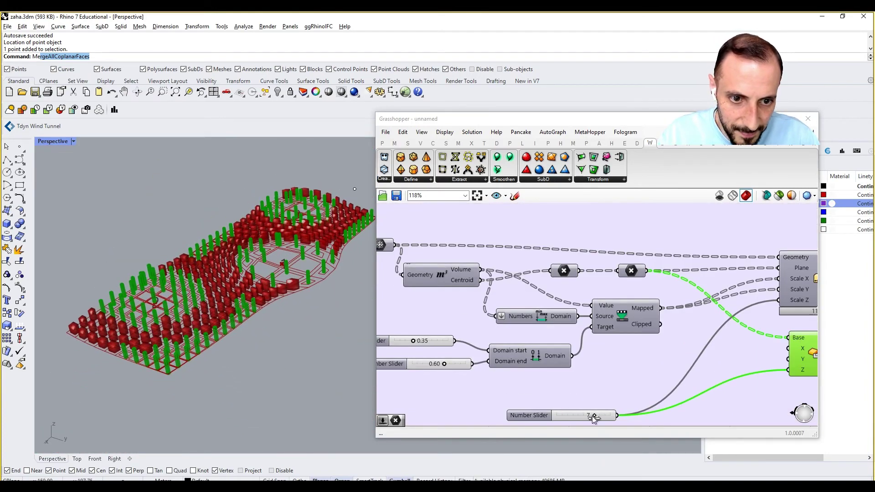
left_click(593, 419)
left_click_drag(605, 418, 608, 416)
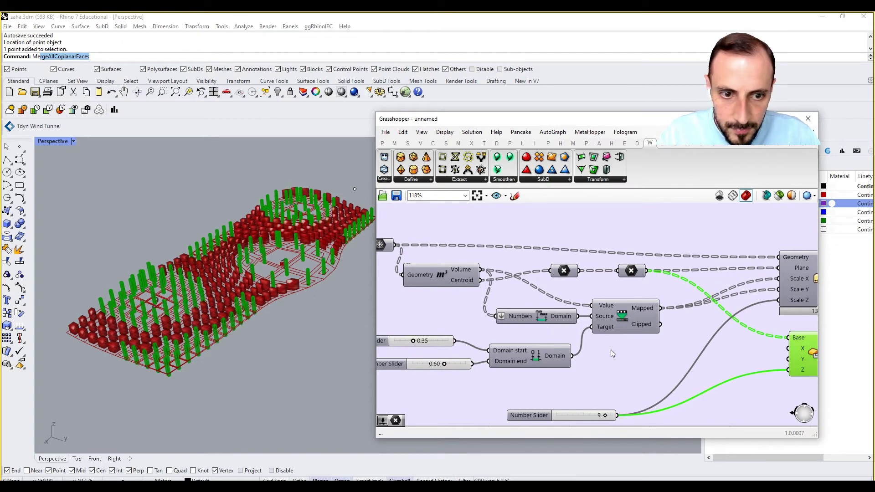
Step: Extend the Z slider's maximum to 25, set its value to 25 and highlight the Center Box preview
right_click_drag(643, 348, 602, 341)
right_click(492, 408)
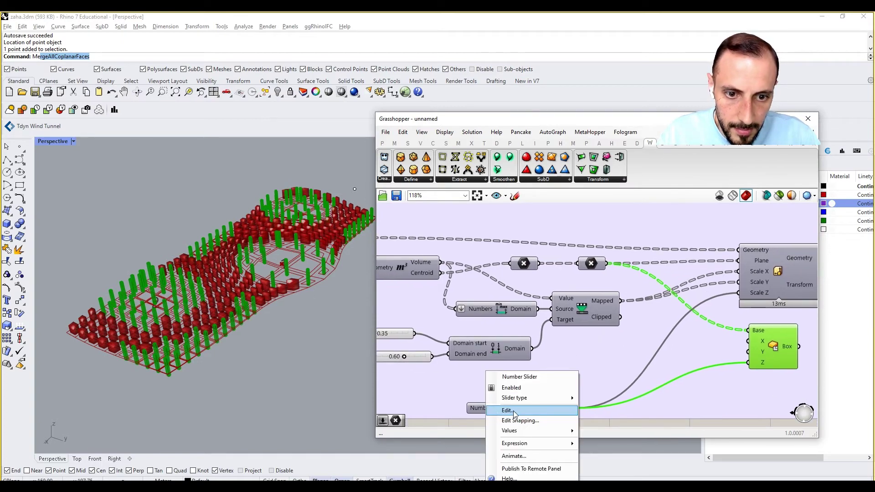
left_click(517, 409)
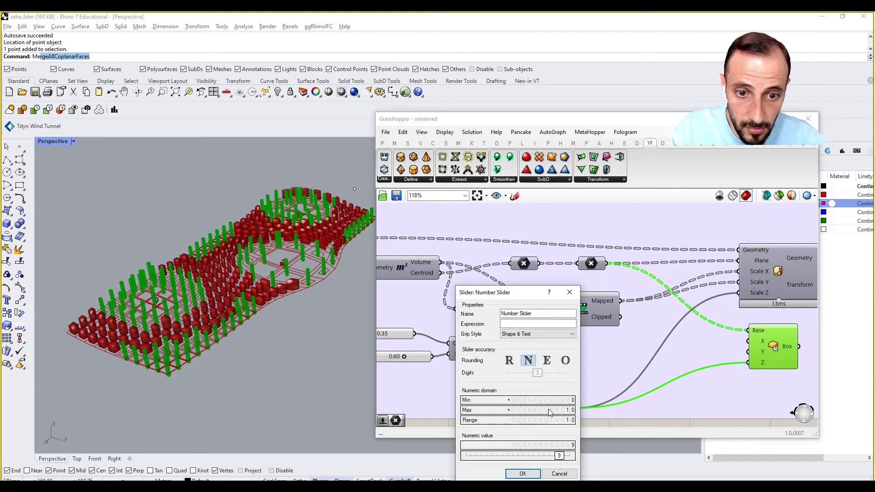
double_click(549, 411)
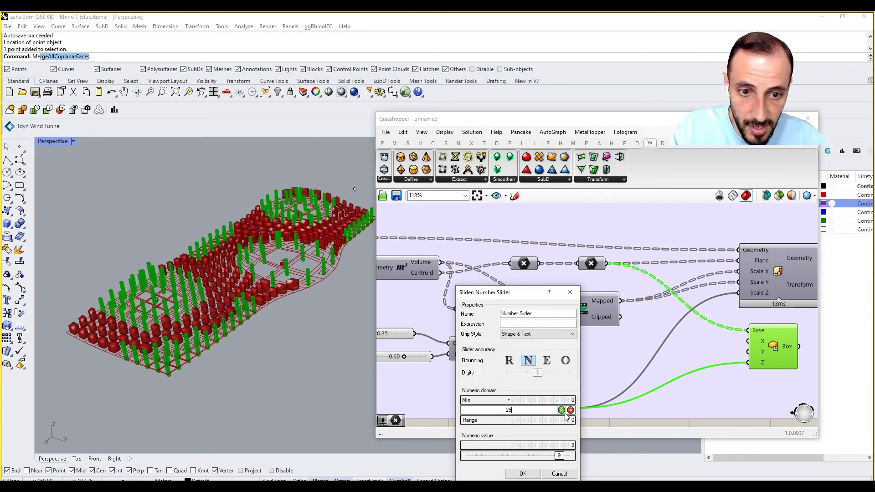
type("25")
left_click(562, 410)
left_click(523, 473)
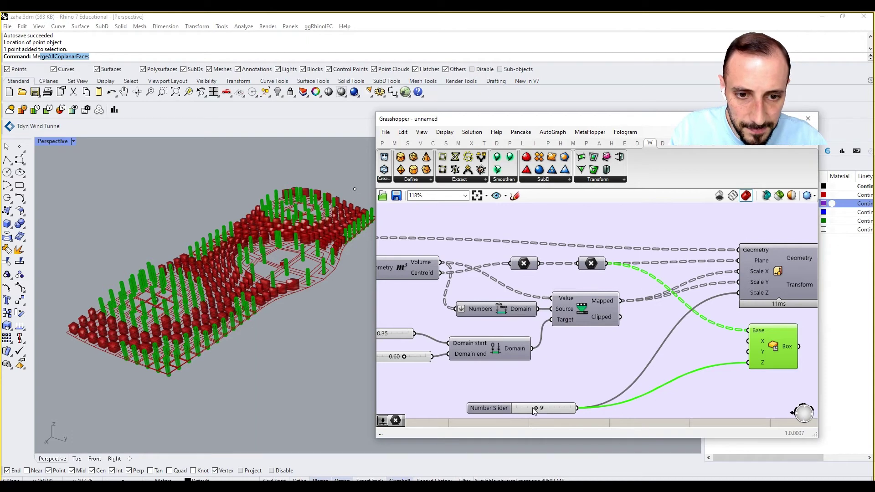
left_click(534, 409)
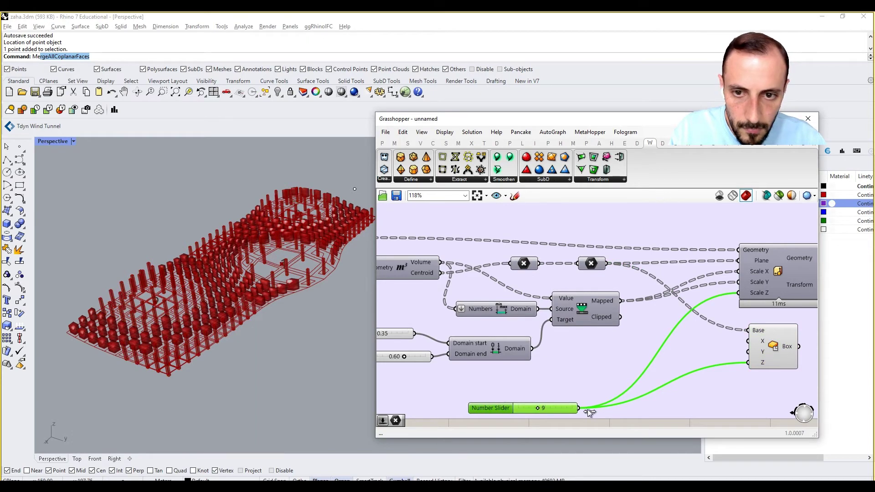
key("Right")
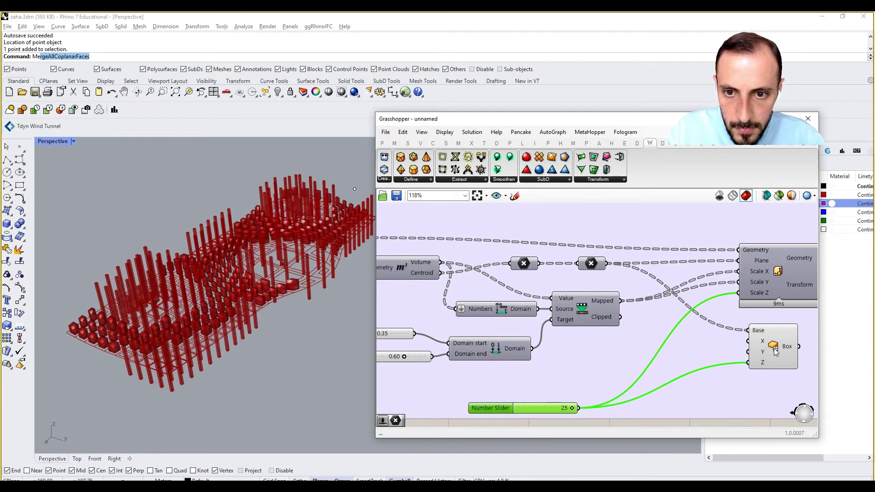
left_click(774, 348)
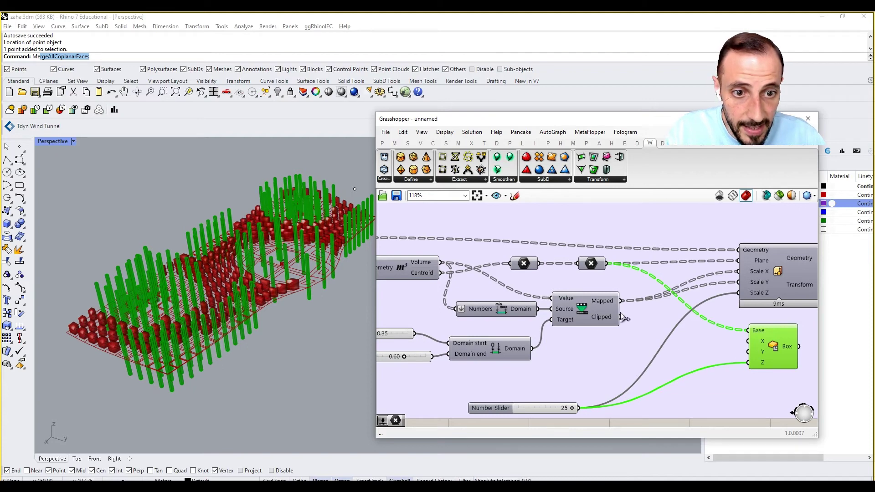
Step: Add number sliders set to 2 and 5 and connect them to the target domain's start and end, replacing the previous sliders
right_click_drag(565, 340, 609, 334)
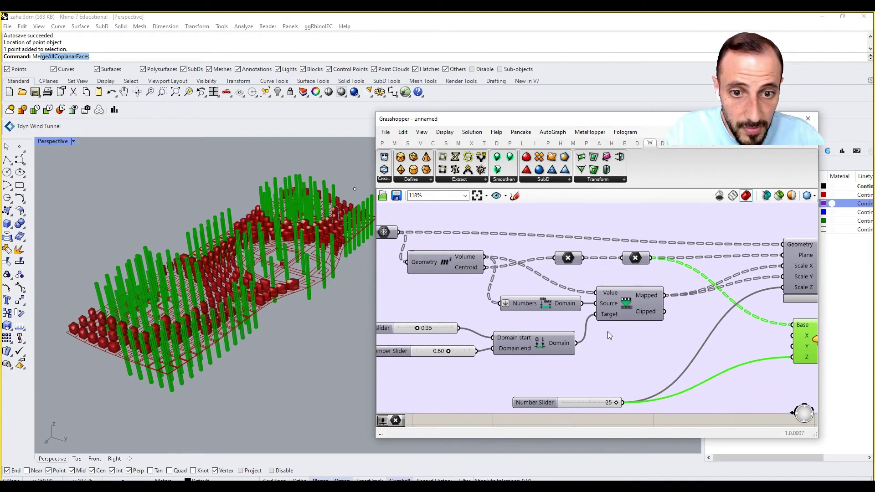
left_click(449, 370)
double_click(449, 370)
type("2")
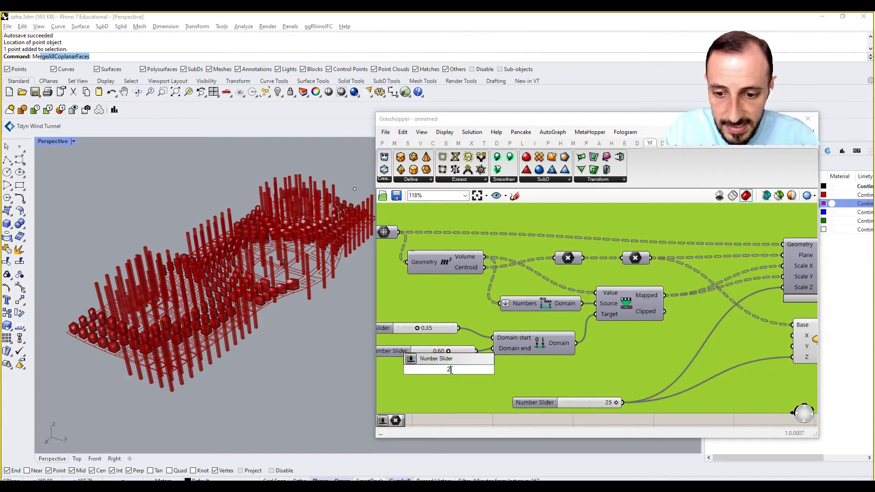
key("Return")
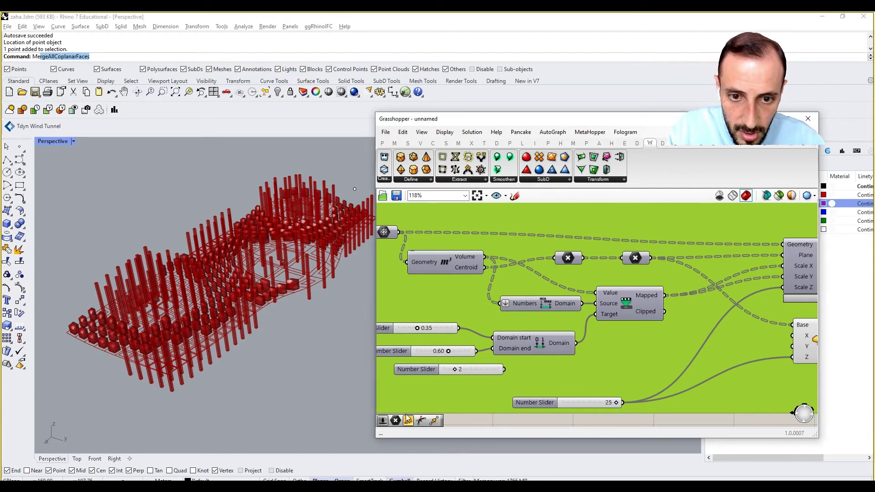
double_click(441, 392)
type("5")
key("Return")
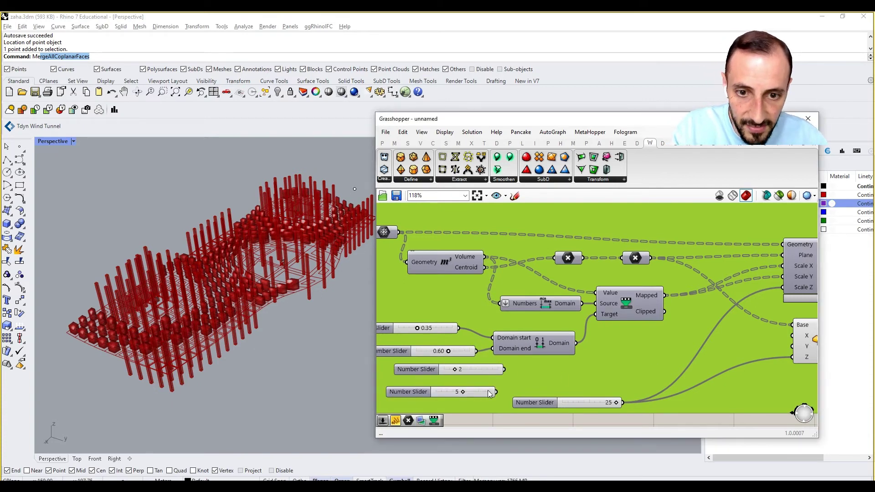
left_click_drag(505, 369, 493, 338)
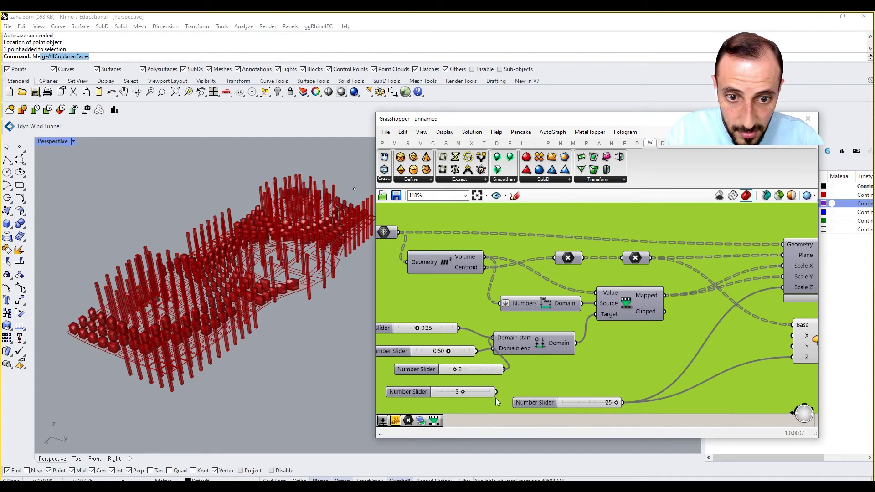
left_click_drag(497, 391, 493, 348)
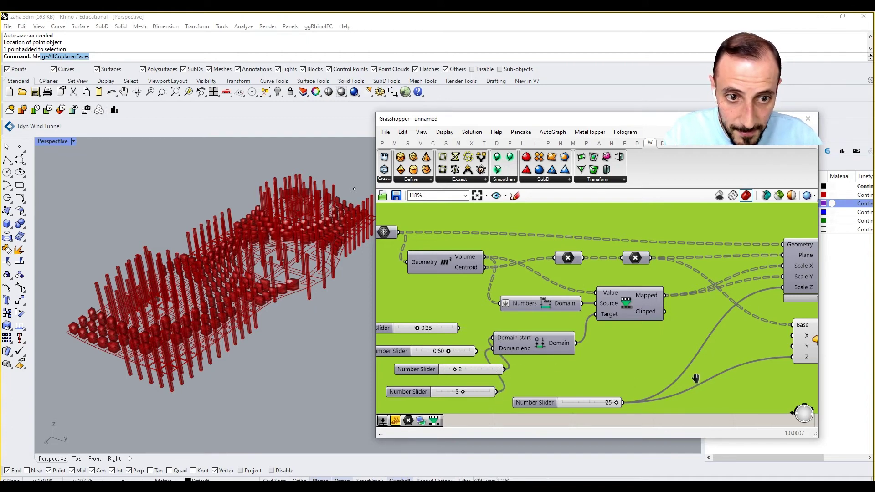
Step: Connect the remapped volume values to the Center Box's X and Y inputs and inspect the resized boxes
right_click_drag(696, 380, 584, 388)
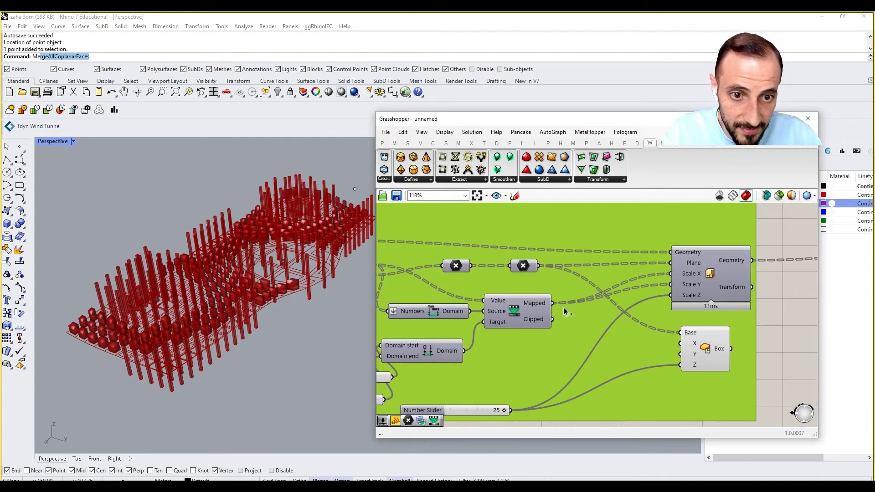
left_click_drag(552, 303, 679, 343)
left_click_drag(548, 307, 694, 348)
scroll(320, 263, "up", 3)
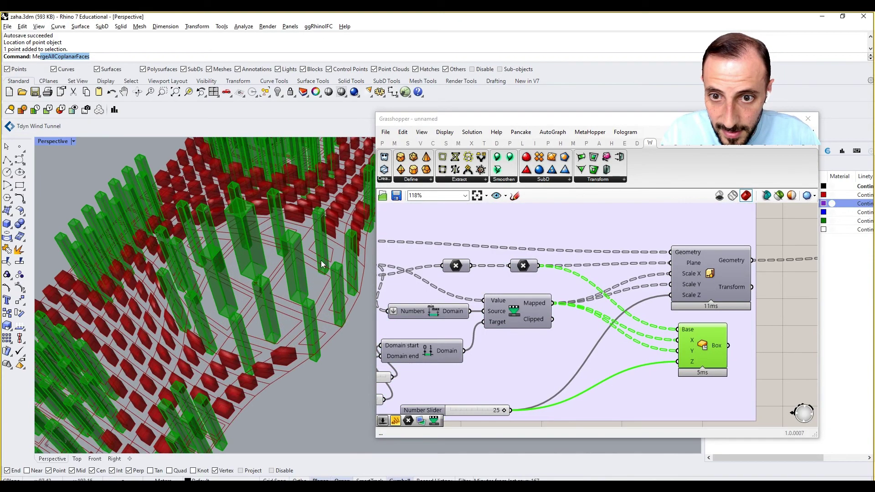
scroll(309, 332, "up", 3)
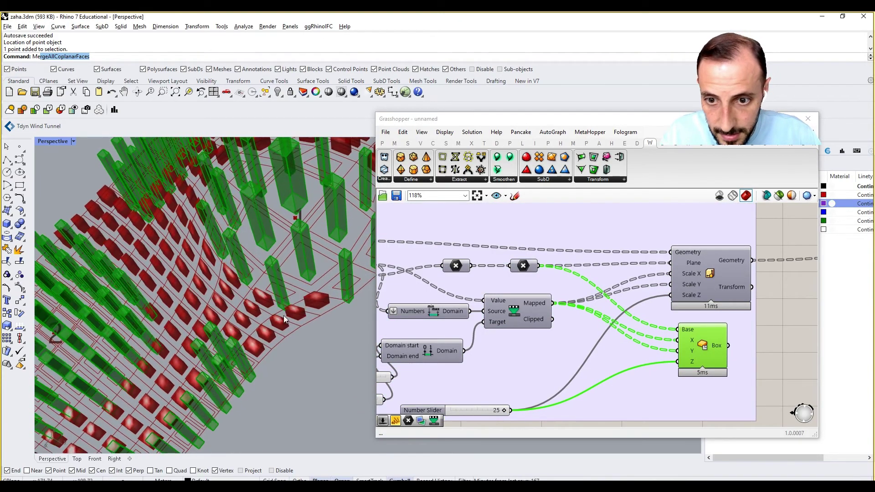
Step: Set the target domain's end slider to 5 and inspect the resized center boxes across the facade
scroll(241, 362, "up", 3)
right_click_drag(224, 377, 225, 380)
right_click_drag(470, 397, 585, 351)
scroll(466, 331, "up", 1)
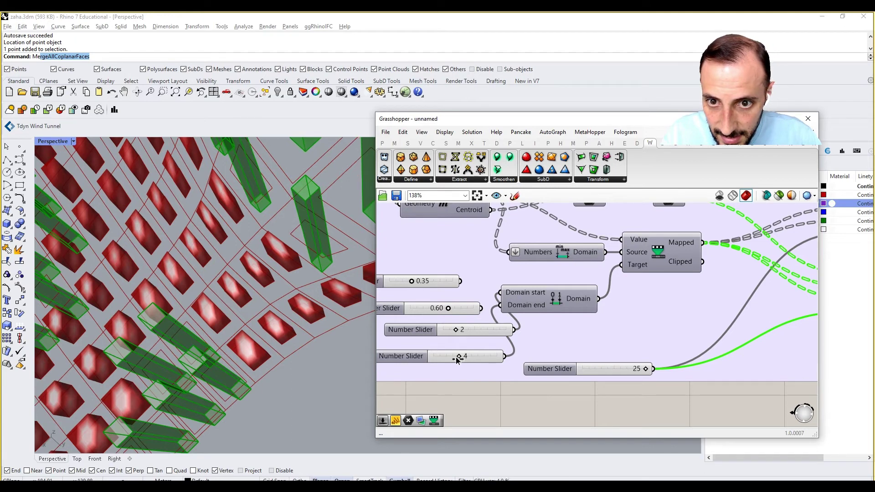
left_click_drag(457, 358, 469, 358)
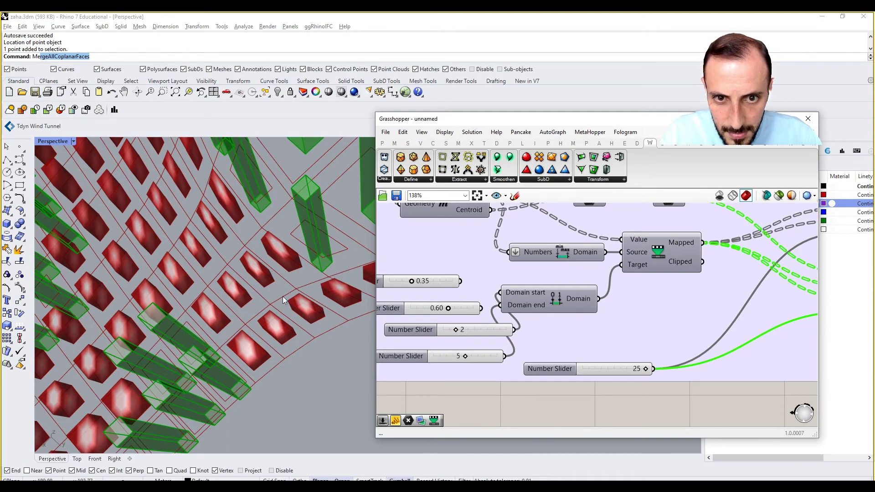
scroll(280, 314, "down", 6)
right_click_drag(196, 279, 252, 266)
scroll(471, 268, "down", 5)
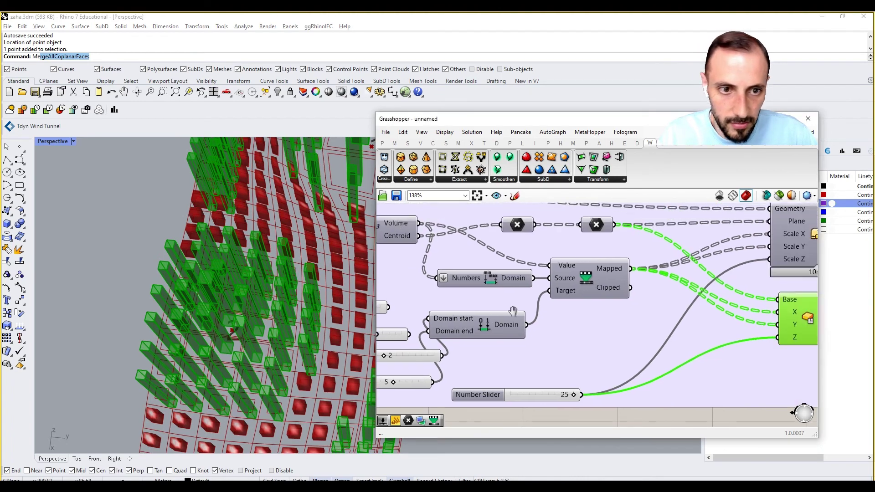
scroll(623, 337, "up", 4)
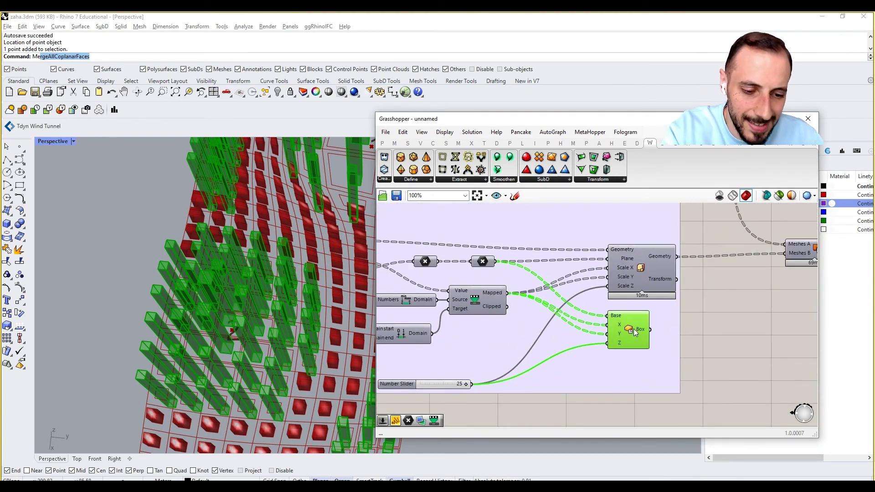
Step: Delete the Center Box component and the number slider set to 25
key("Delete")
left_click(446, 382)
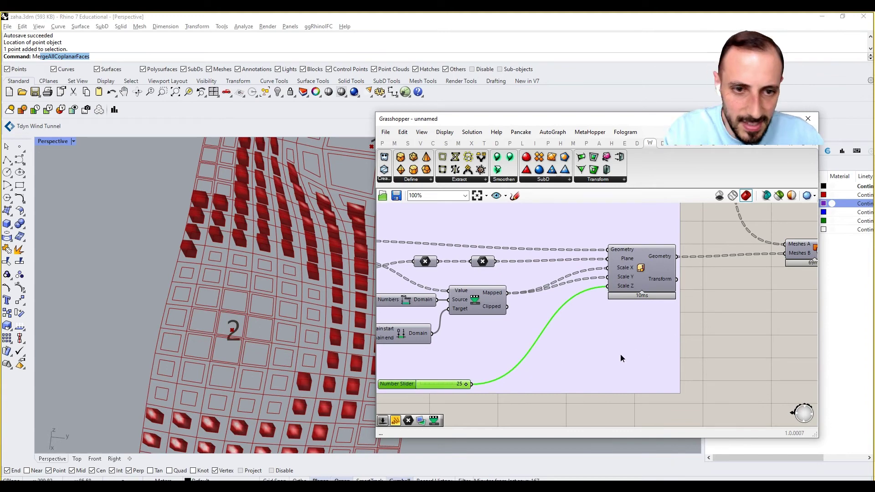
key("Delete")
Step: Add a number slider set to 2 and connect it to the scale component's Scale Z input
right_click_drag(620, 354, 627, 317)
scroll(591, 332, "down", 1)
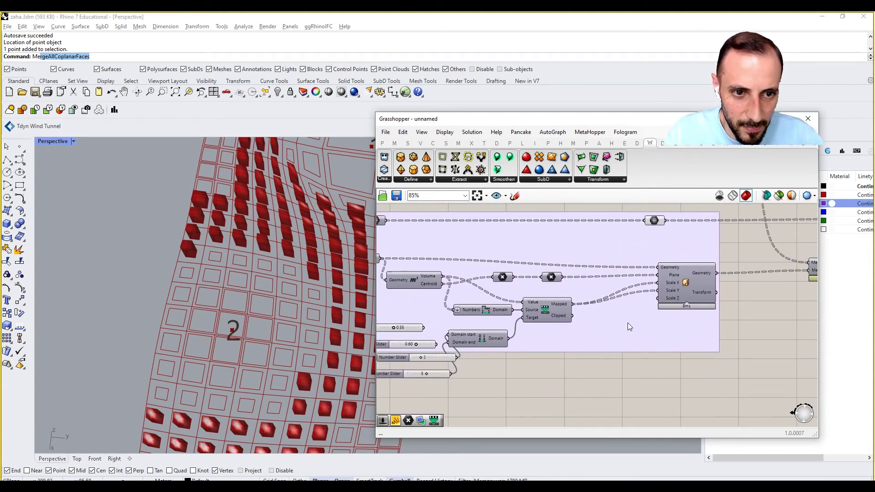
double_click(622, 325)
key("Return")
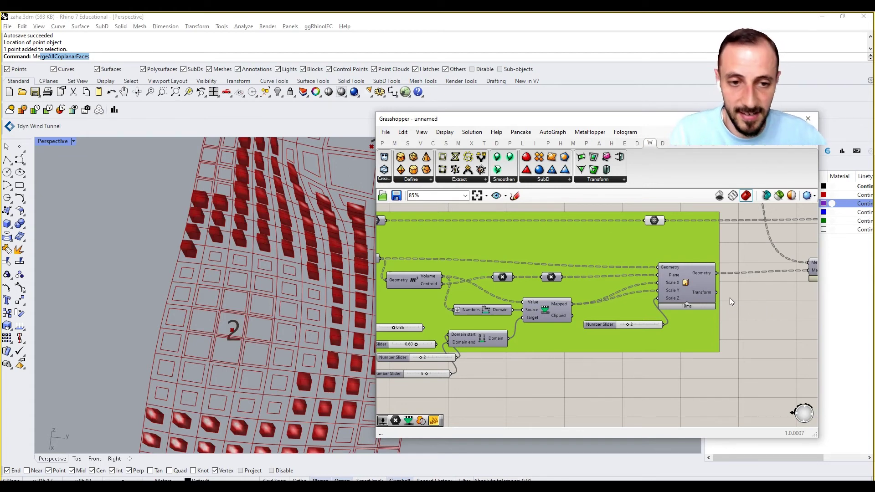
Step: Turn on the Weaverbird subdivision component's preview and highlight its smoothed meshes on the facade
right_click_drag(756, 309, 553, 317)
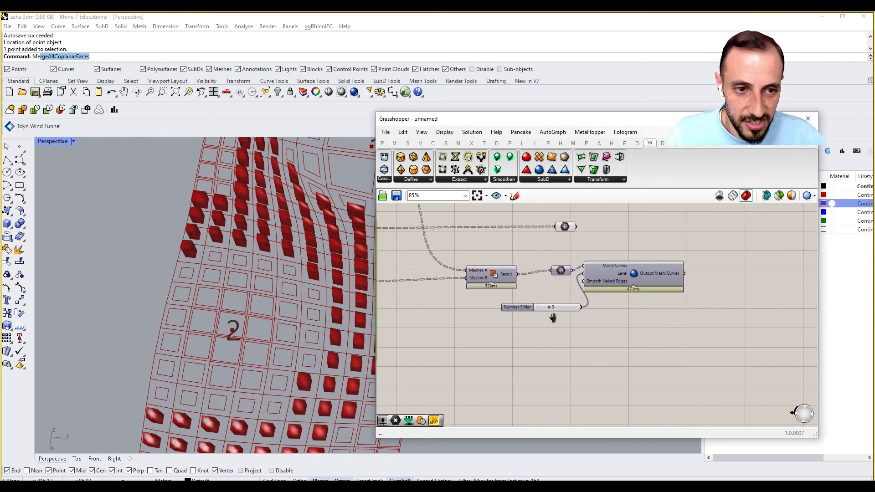
right_click(614, 284)
left_click(648, 294)
right_click_drag(301, 269, 261, 297)
right_click_drag(478, 292, 652, 324)
scroll(655, 329, "down", 2)
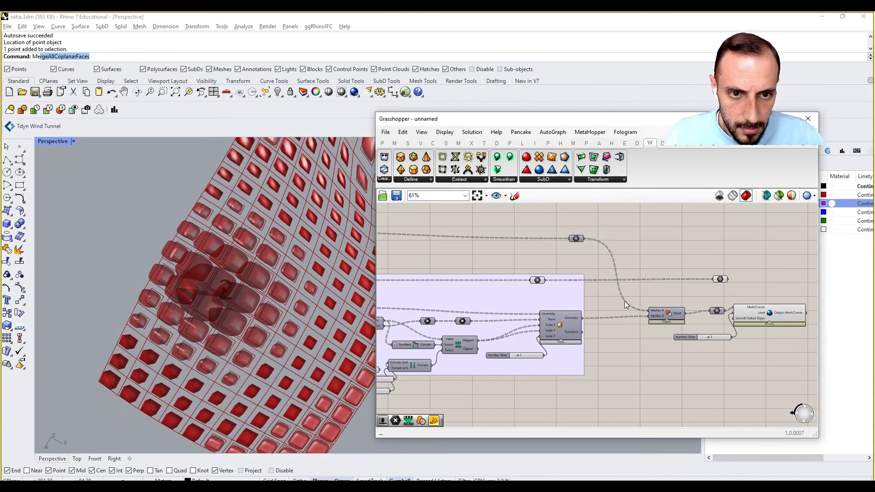
scroll(624, 300, "up", 1)
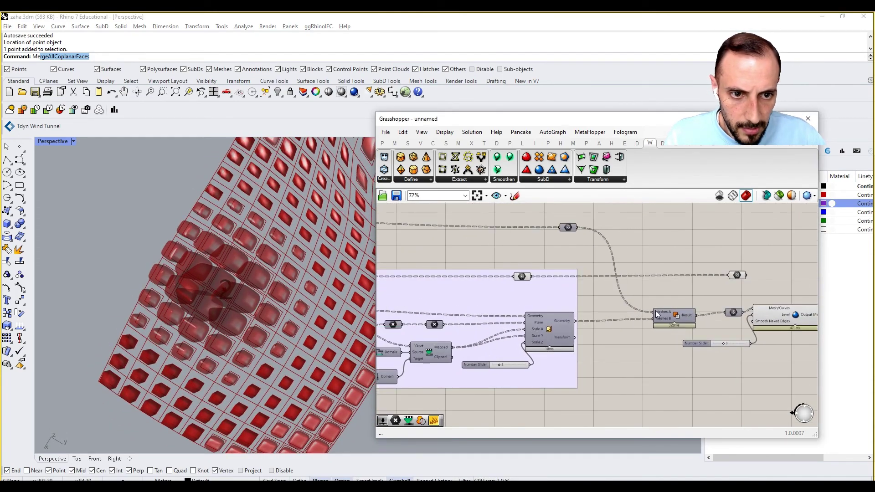
left_click(785, 316)
right_click_drag(326, 280, 268, 222)
scroll(255, 262, "down", 6)
scroll(318, 246, "up", 6)
Step: Reconnect the 0.35 and 0.60 sliders to the target domain's start and end, and delete the sliders set to 2 and 5
right_click_drag(540, 331, 639, 316)
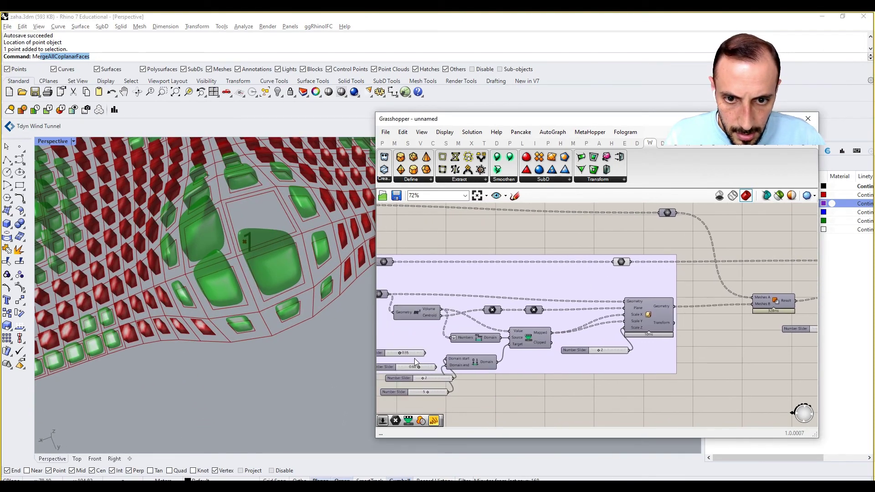
scroll(414, 358, "up", 1)
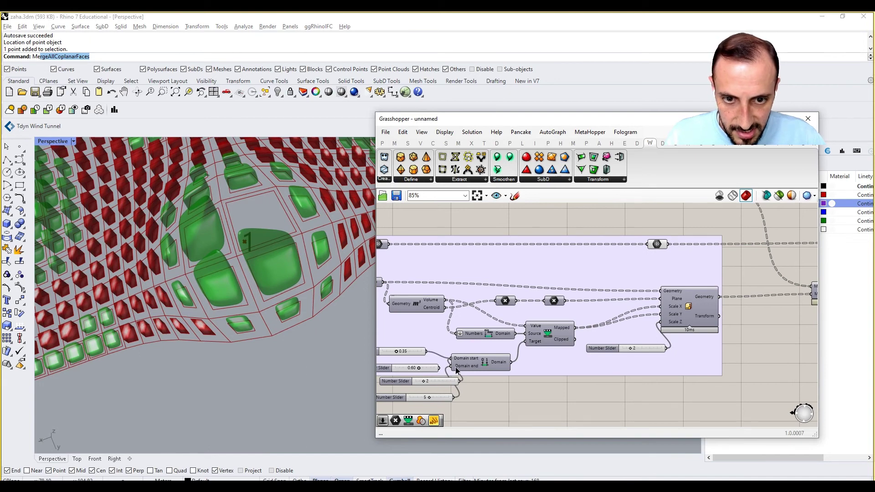
left_click_drag(426, 387, 425, 384)
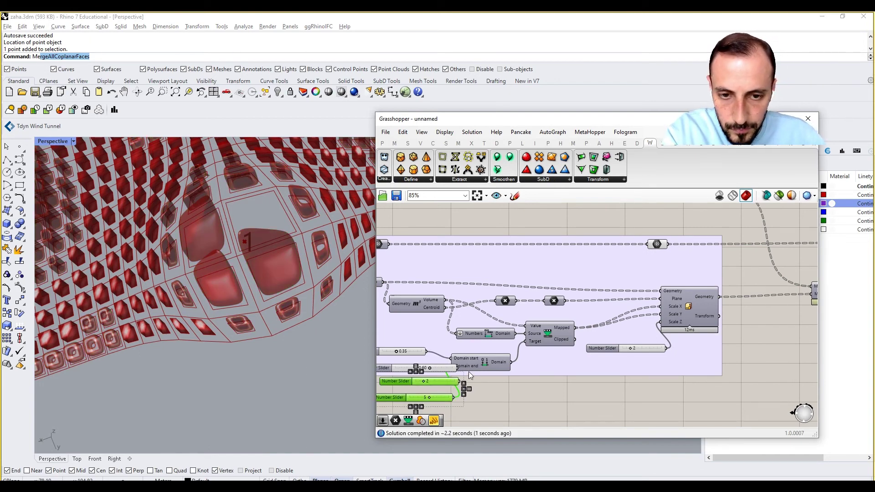
key("Delete")
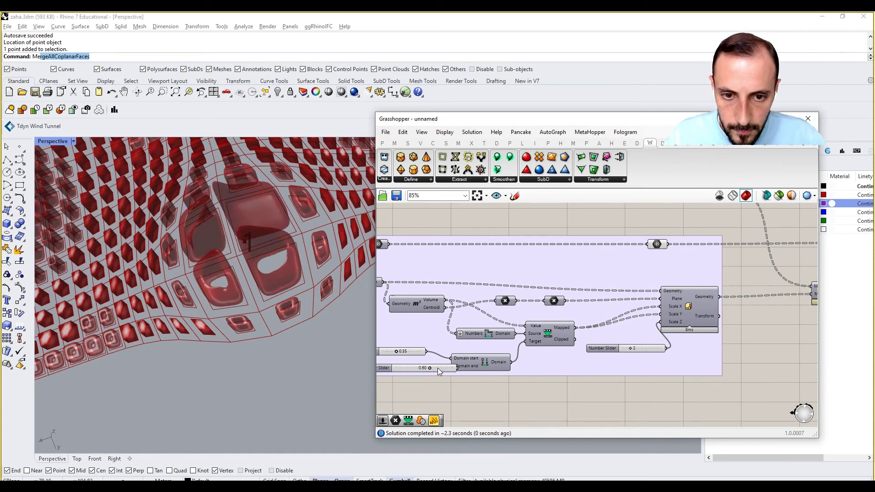
left_click_drag(437, 368, 419, 365)
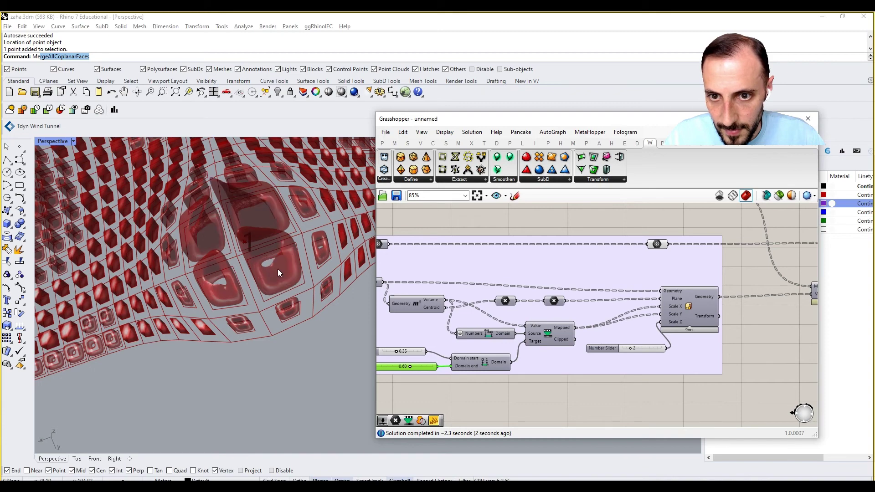
Step: Duplicate the Weaverbird subdivision component and connect the unsubtracted panels' mesh parameter to the copy's Mesh/Curves input
right_click_drag(275, 260, 212, 257)
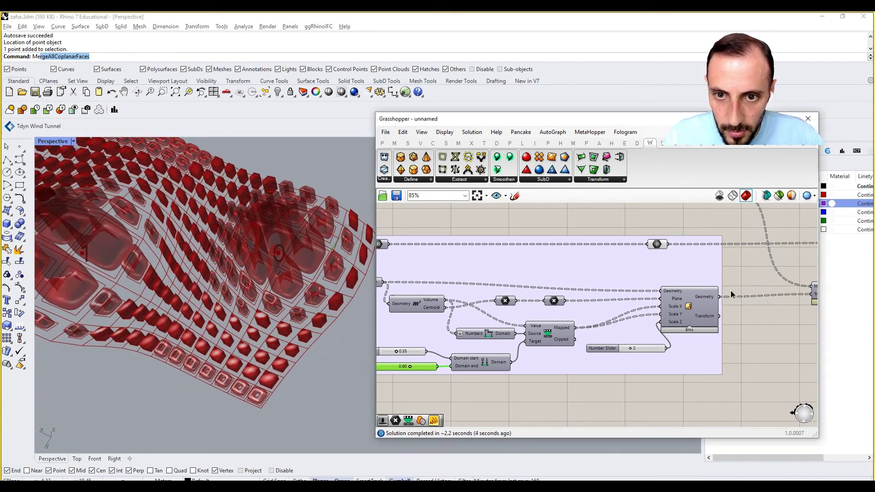
scroll(666, 296, "down", 3)
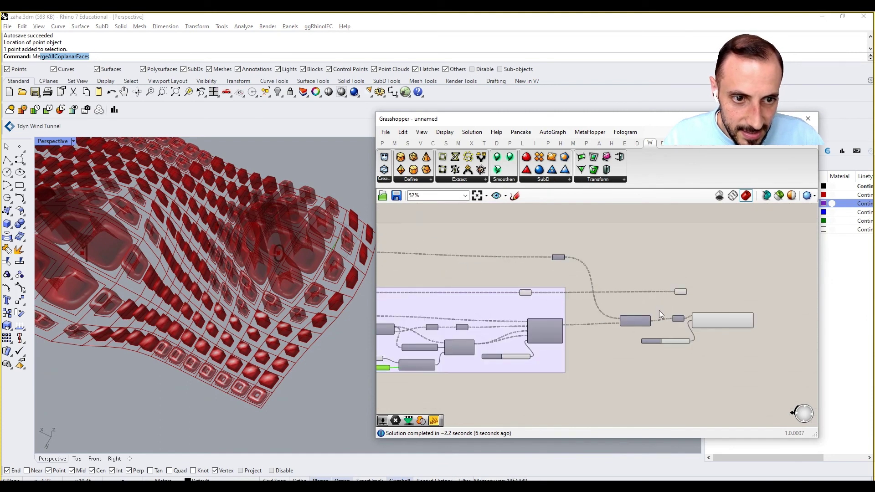
left_click(702, 319)
left_click(665, 300)
right_click_drag(349, 286, 332, 285)
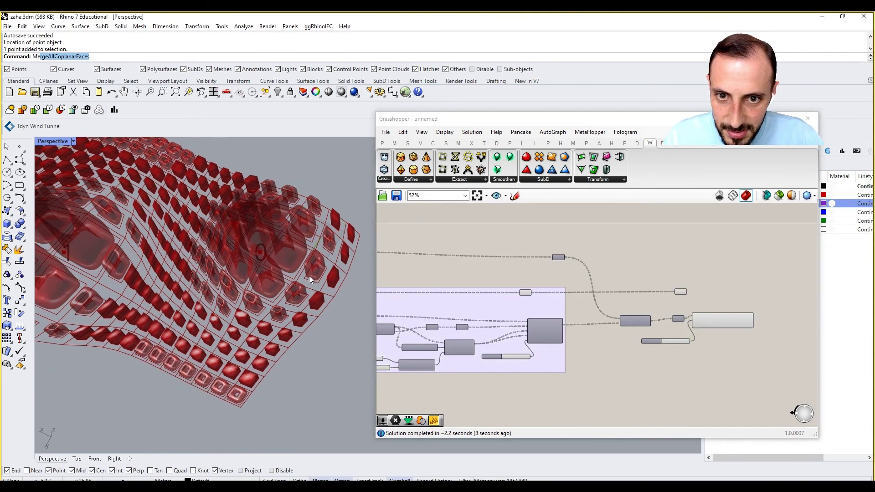
scroll(731, 314, "up", 4)
left_click(731, 319)
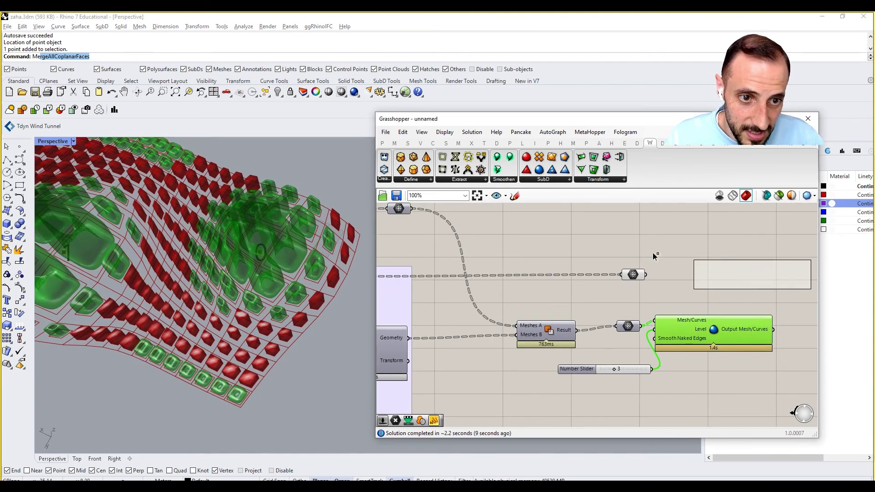
left_click_drag(646, 275, 689, 266)
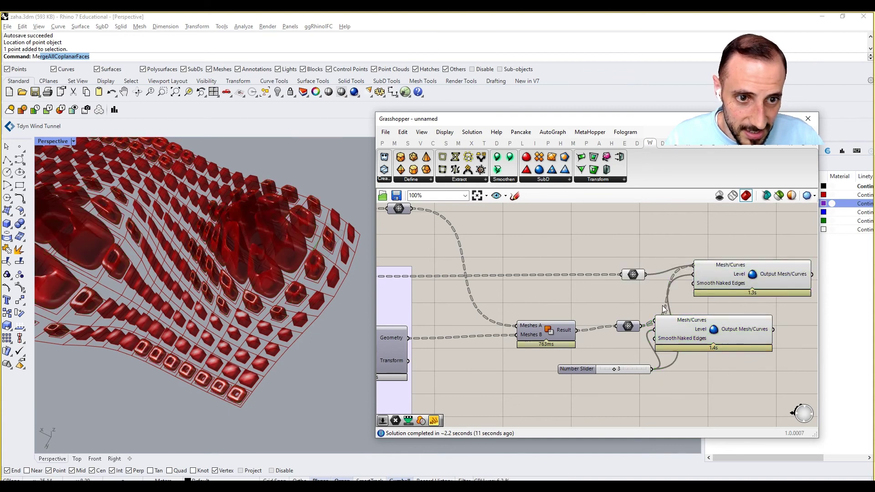
Step: Turn off the preview of the mesh parameter feeding the duplicated subdivision component and check the smoothed panels up close
left_click(636, 278)
right_click(619, 244)
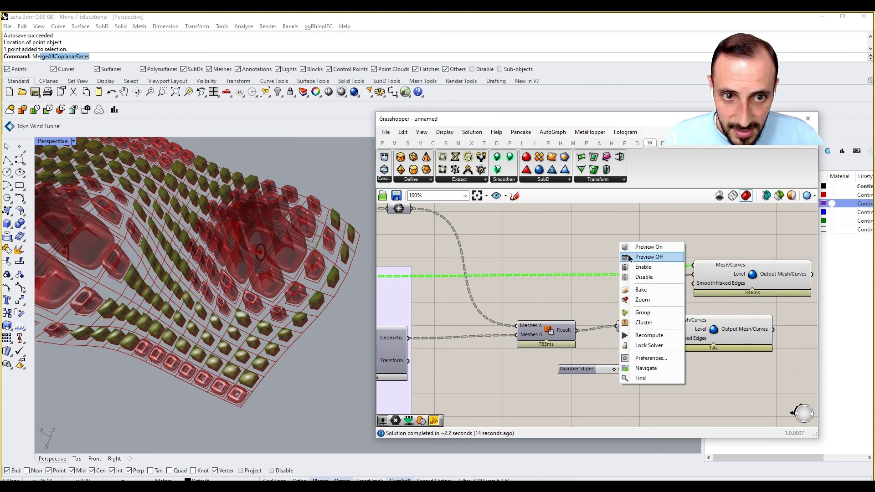
left_click(634, 255)
right_click_drag(274, 360, 281, 290)
scroll(280, 319, "up", 5)
scroll(282, 290, "up", 5)
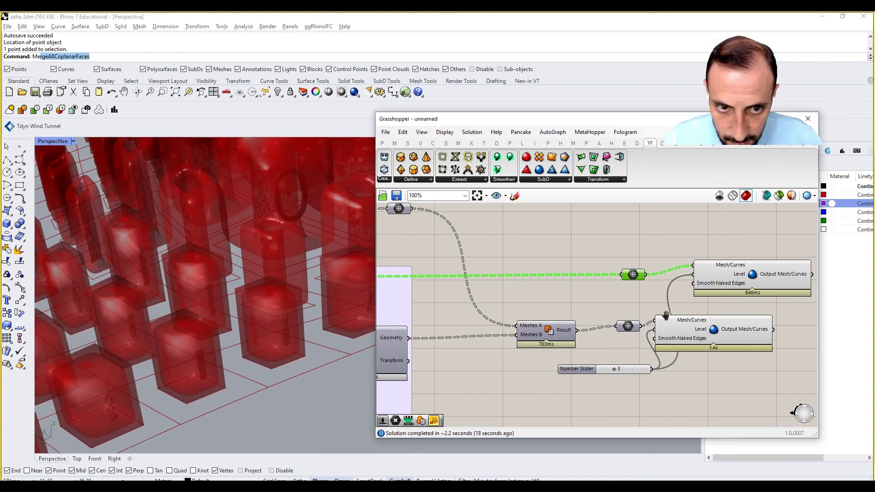
Step: Turn off the preview of the upstream mesh parameter inside the purple group
scroll(537, 294, "down", 4)
scroll(537, 295, "up", 3)
left_click(598, 308)
right_click(588, 286)
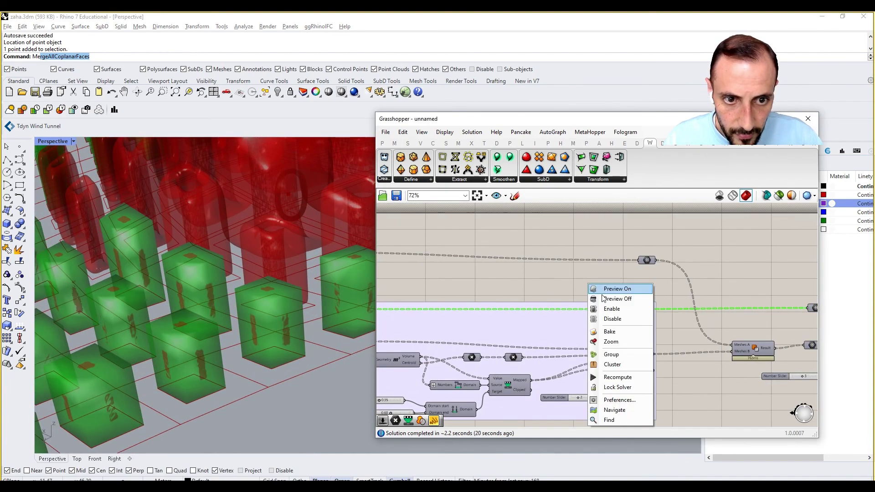
left_click(602, 296)
Step: Examine the smoothed and hollowed panels across the whole facade, including the areas around attractor points 1 and 2
scroll(226, 321, "down", 5)
right_click_drag(239, 321, 288, 246)
scroll(242, 366, "down", 5)
scroll(250, 330, "down", 3)
right_click_drag(187, 314, 134, 315)
scroll(145, 304, "up", 5)
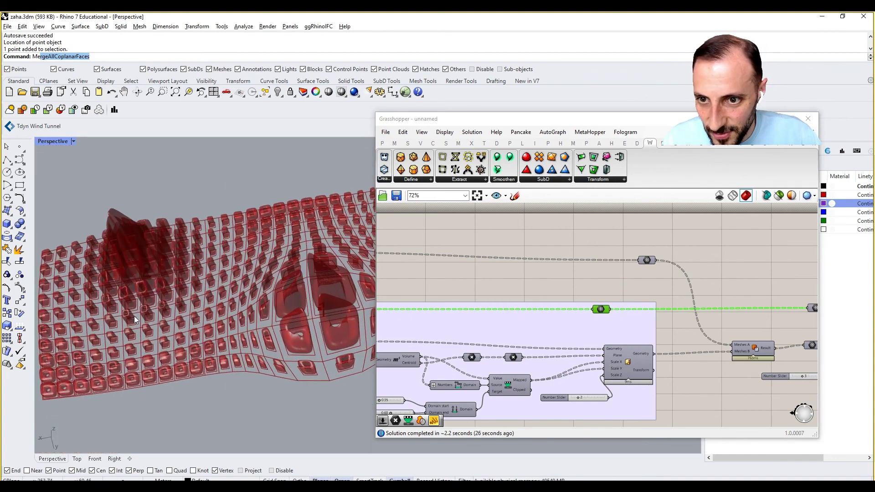
right_click_drag(239, 310, 212, 334)
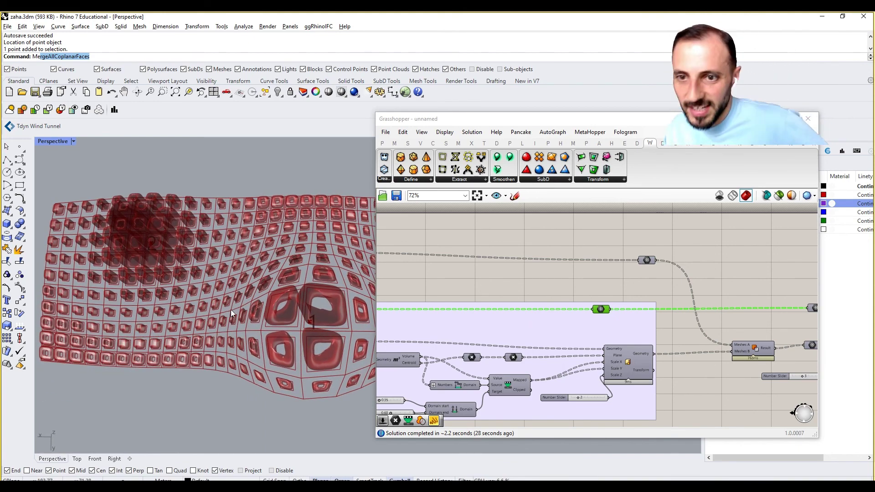
right_click_drag(311, 279, 239, 237)
scroll(246, 306, "down", 3)
right_click_drag(240, 237, 177, 281, "shift")
scroll(257, 226, "up", 10)
right_click_drag(256, 264, 236, 380)
scroll(282, 287, "down", 6)
scroll(283, 287, "down", 8)
scroll(191, 318, "up", 12)
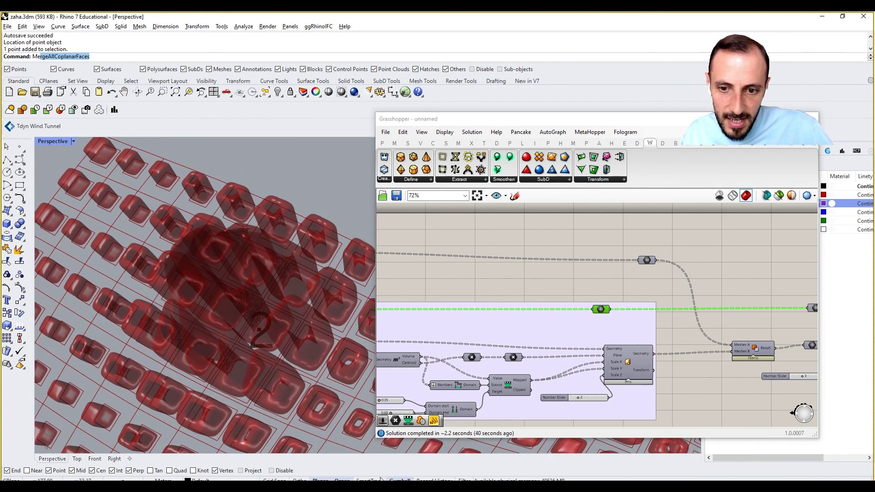
left_click(394, 486)
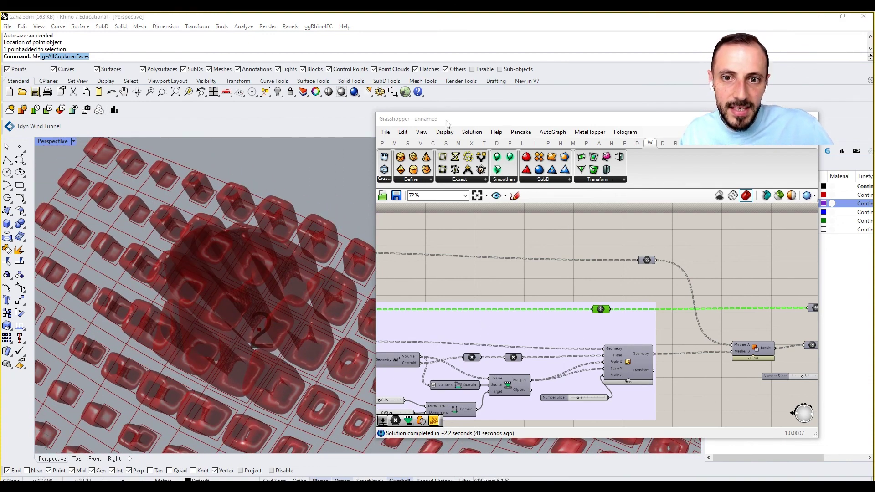